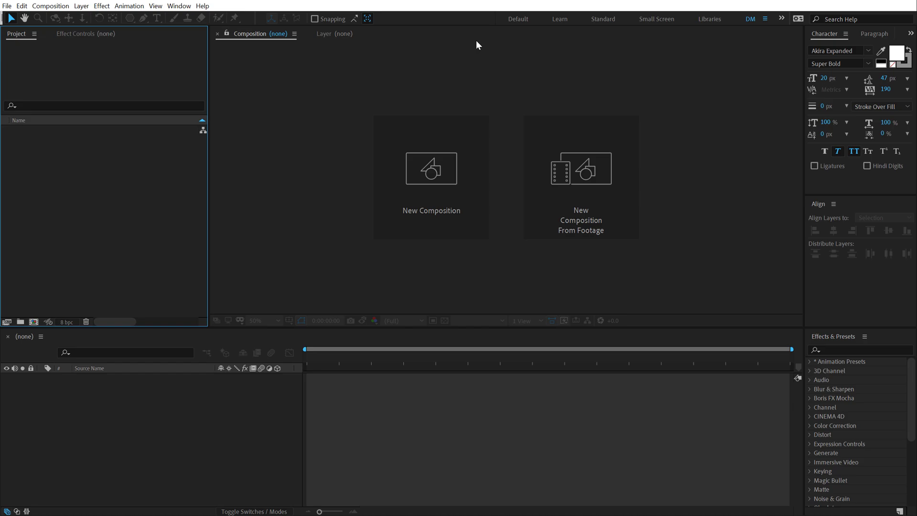
# Create a composition named Render at 1920×1080 with a 0:00:10:00 duration
pyautogui.click(420, 163)
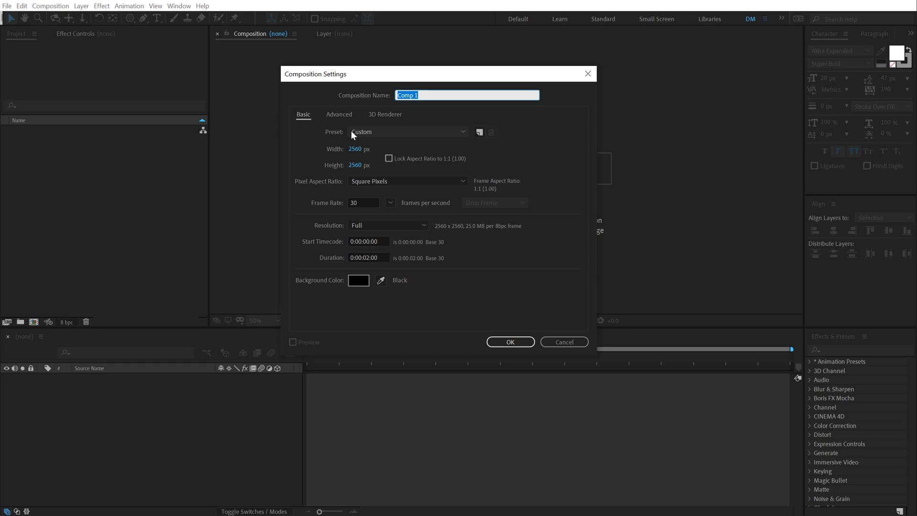
pyautogui.click(358, 149)
pyautogui.write('1920')
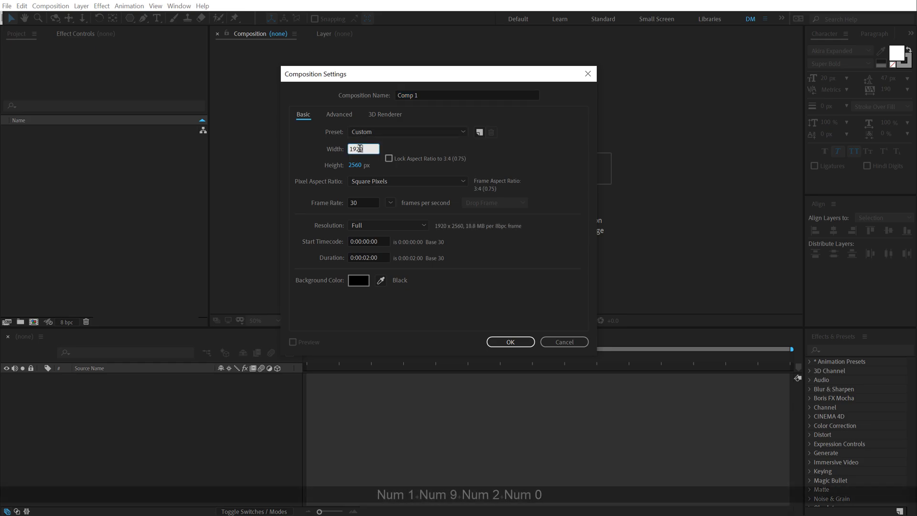
pyautogui.click(355, 165)
pyautogui.write('1080')
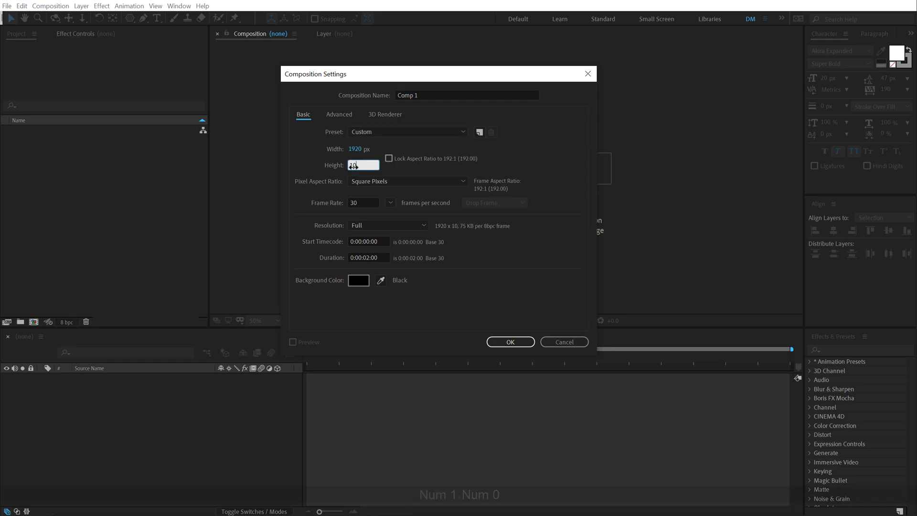
pyautogui.click(382, 258)
pyautogui.write('10.')
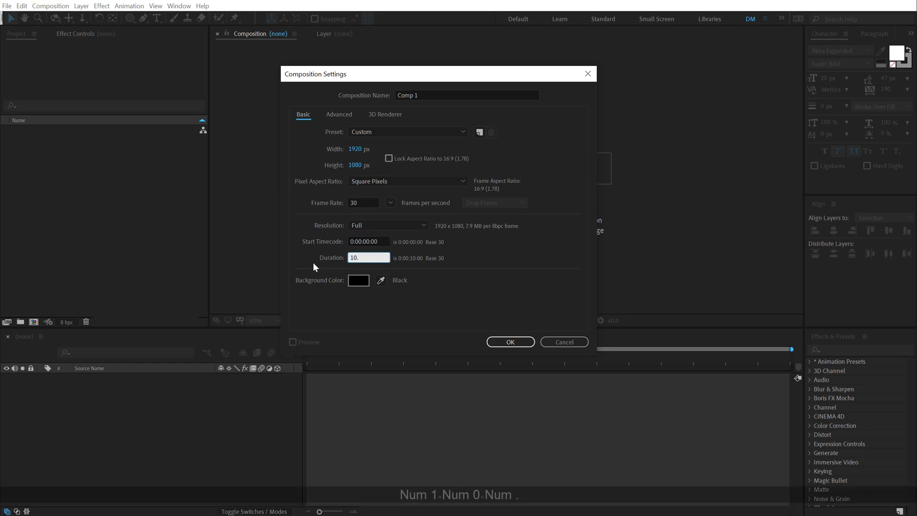
pyautogui.click(437, 199)
pyautogui.click(431, 95)
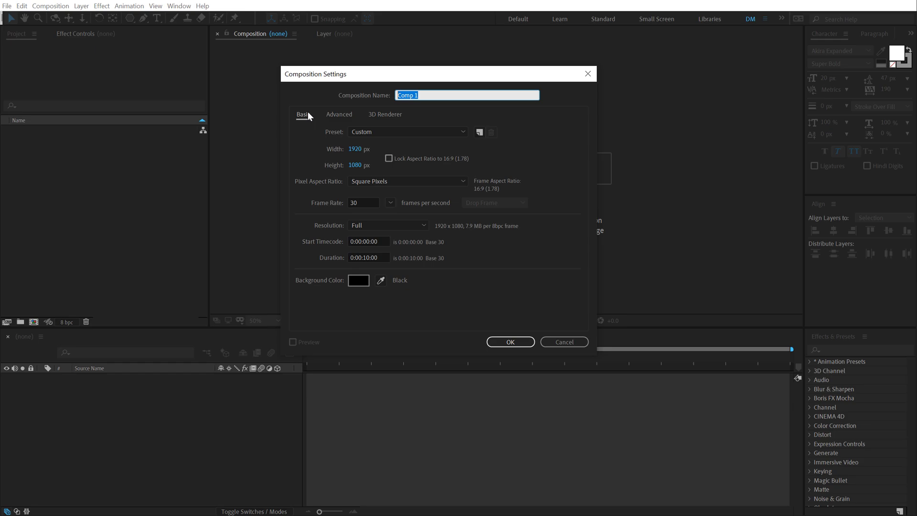
pyautogui.write('Render')
pyautogui.click(308, 111)
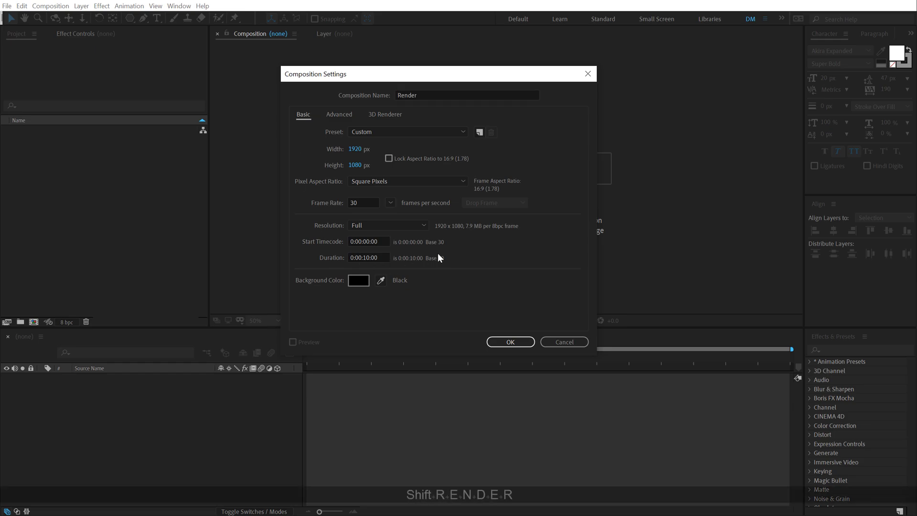
pyautogui.click(518, 341)
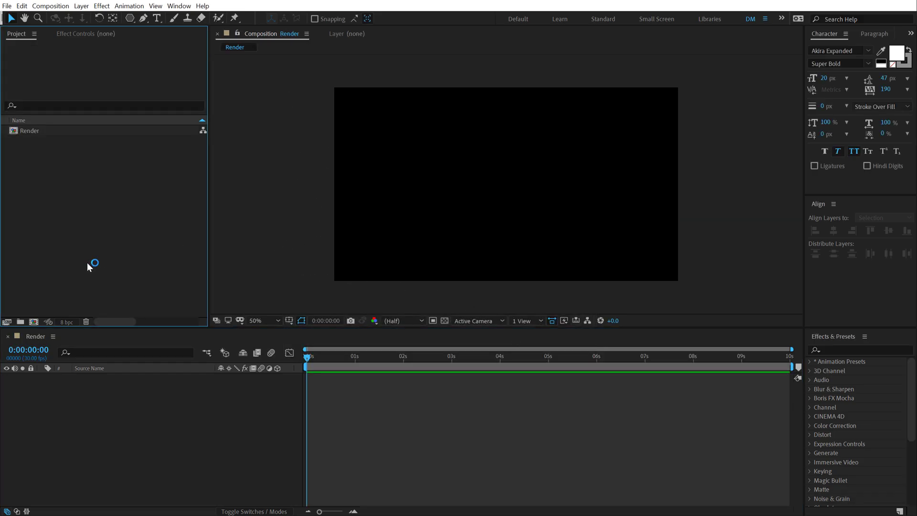
# Set up a new composition named Line at 1920×1920, keeping the 10-second duration
pyautogui.click(33, 322)
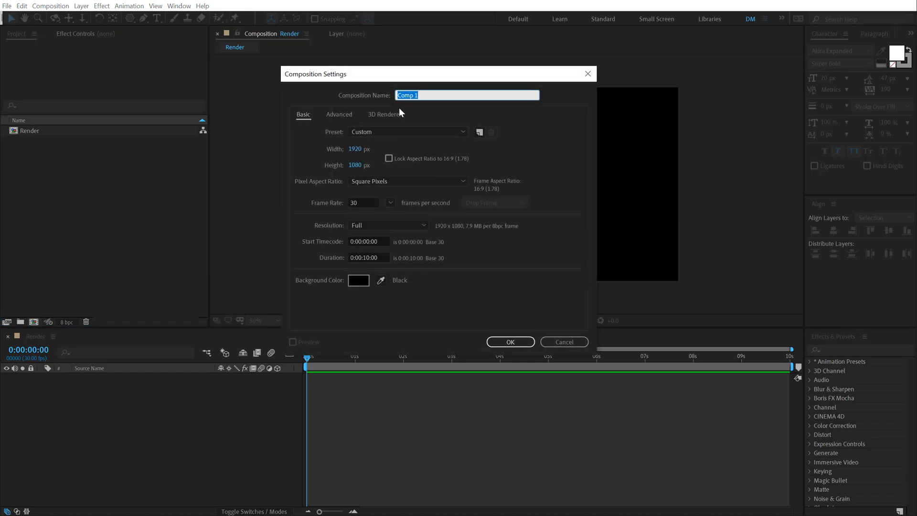
pyautogui.click(431, 97)
pyautogui.click(307, 110)
pyautogui.write('Line')
pyautogui.click(355, 165)
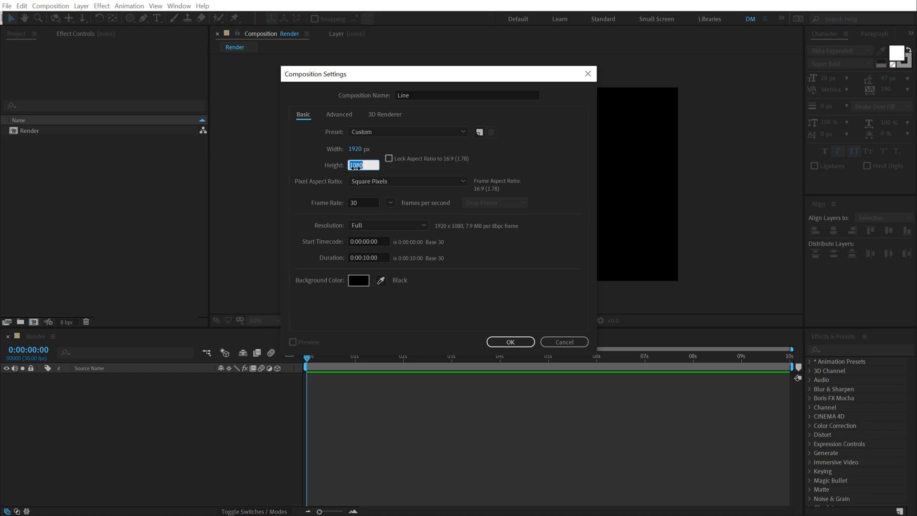
pyautogui.write('1920')
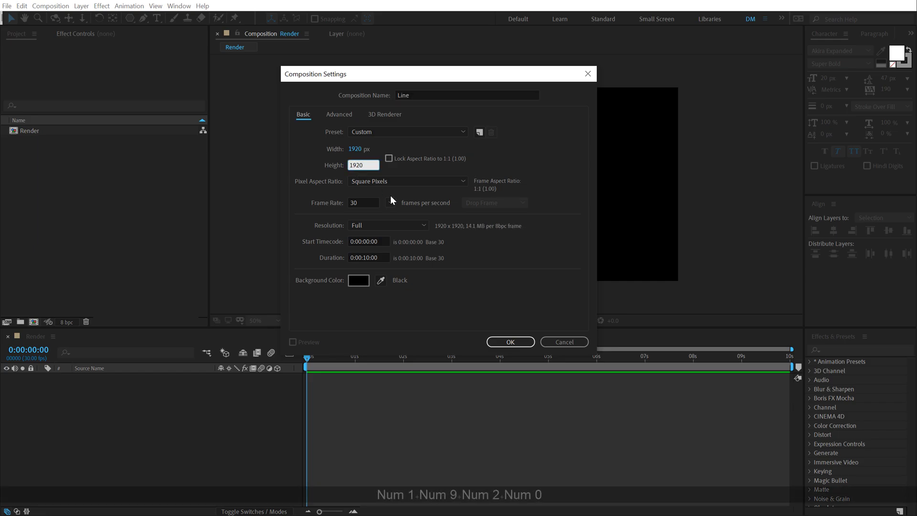
pyautogui.click(498, 252)
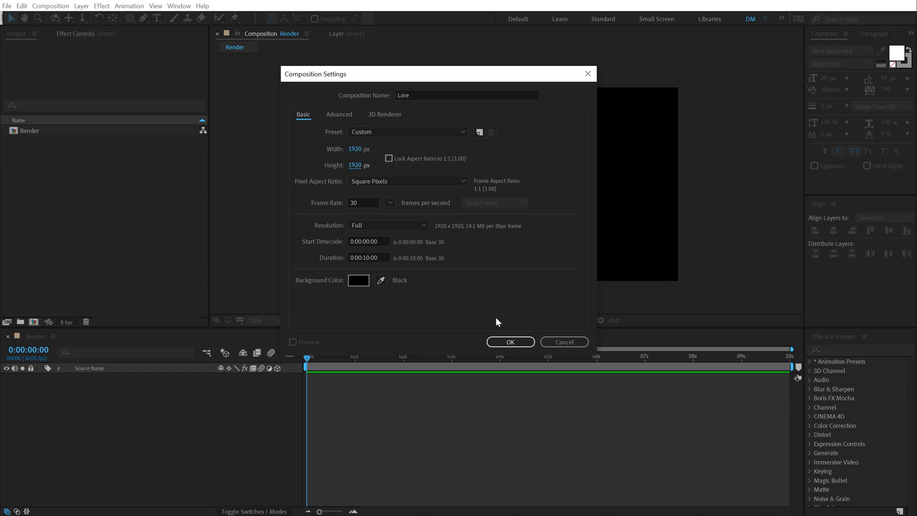
# Create the Line composition and fit the square frame in the enlarged viewer
pyautogui.click(510, 342)
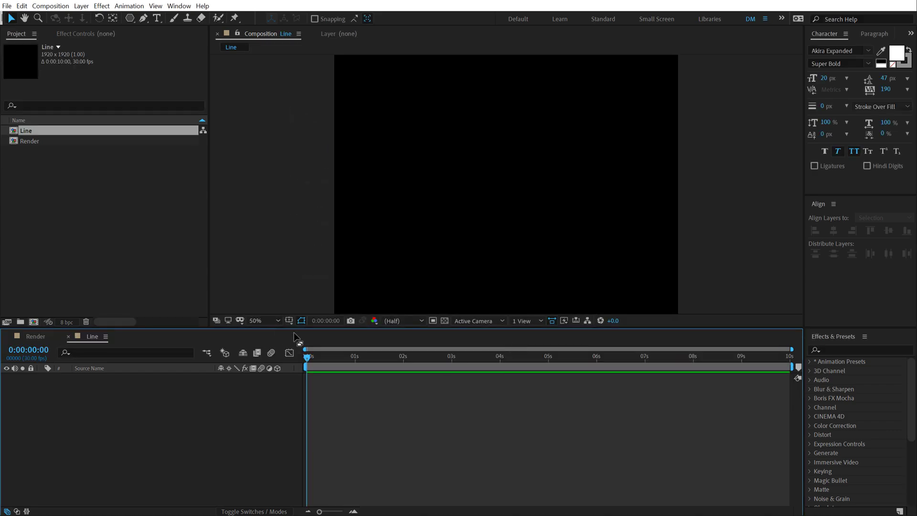
pyautogui.moveTo(295, 328); pyautogui.dragTo(298, 349)
pyautogui.press(',')
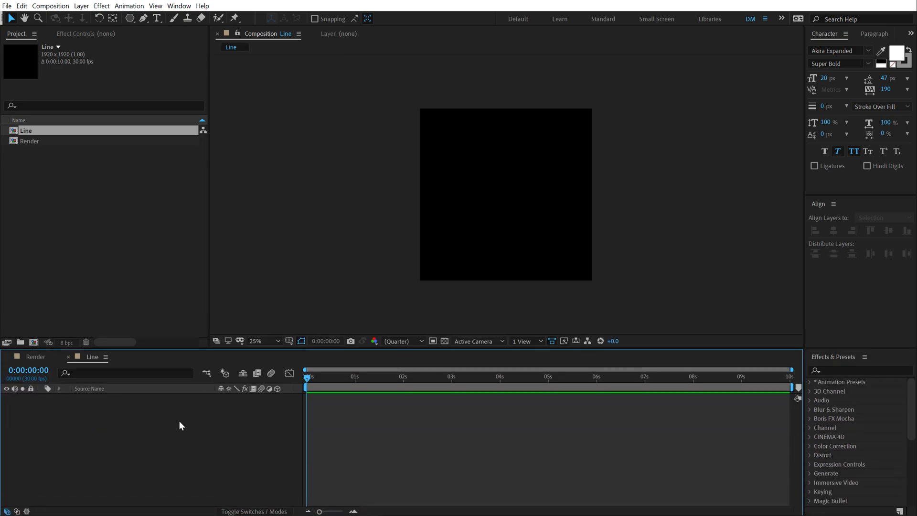
# Add a solid layer named Line and search Effects & Presets for 'saber'
pyautogui.hotkey('ctrl', 'y')
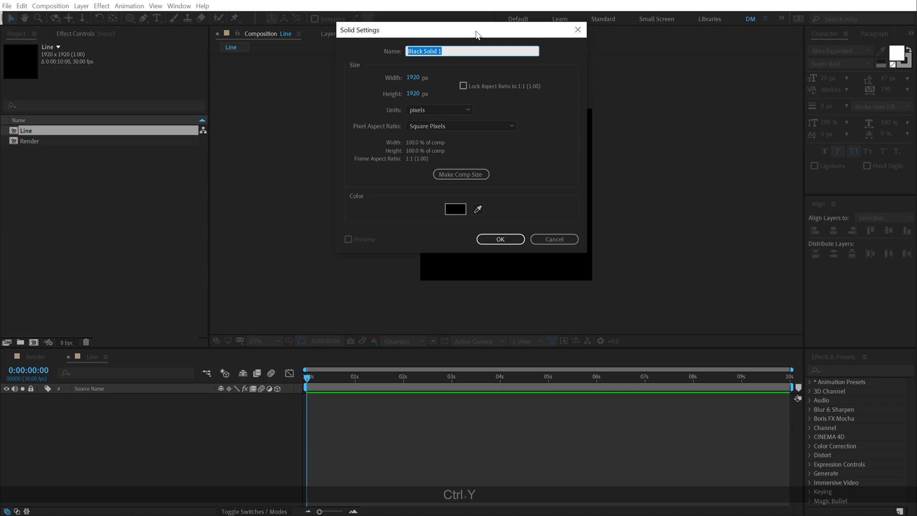
pyautogui.press('shift')
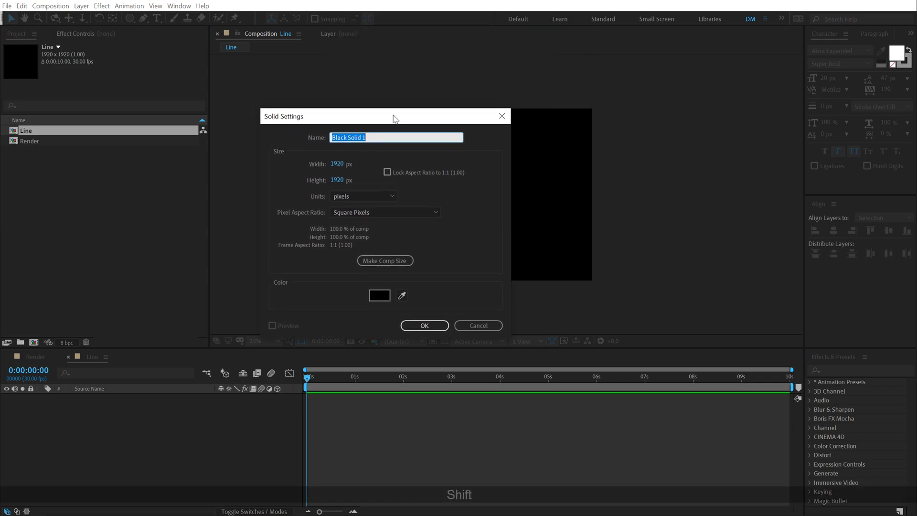
pyautogui.write('Line')
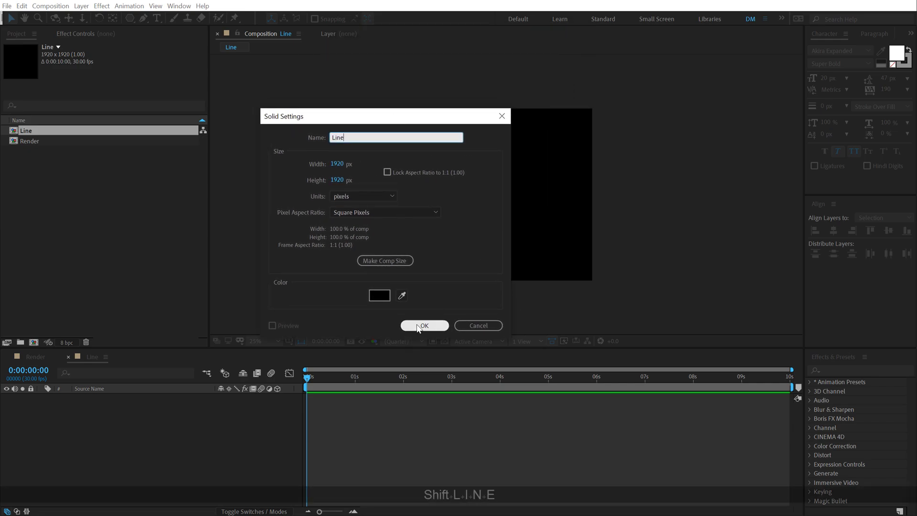
pyautogui.click(418, 326)
pyautogui.click(851, 371)
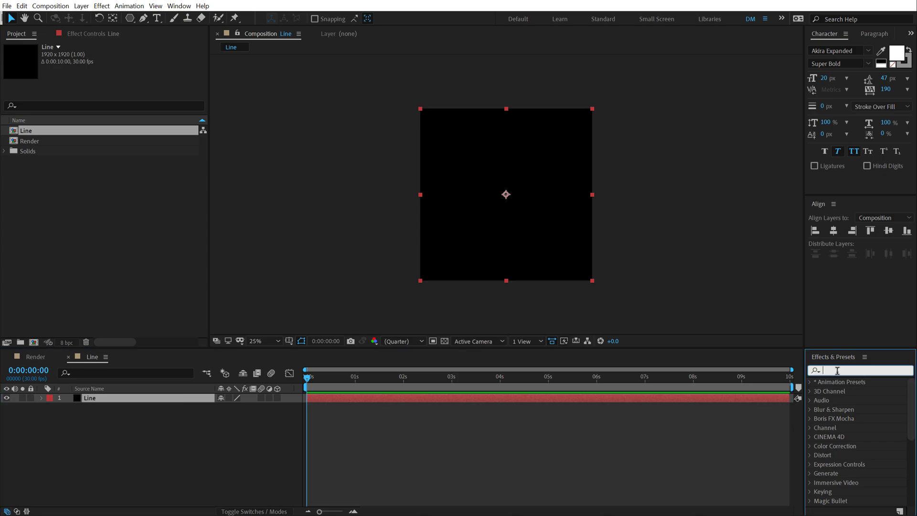
pyautogui.write('saber')
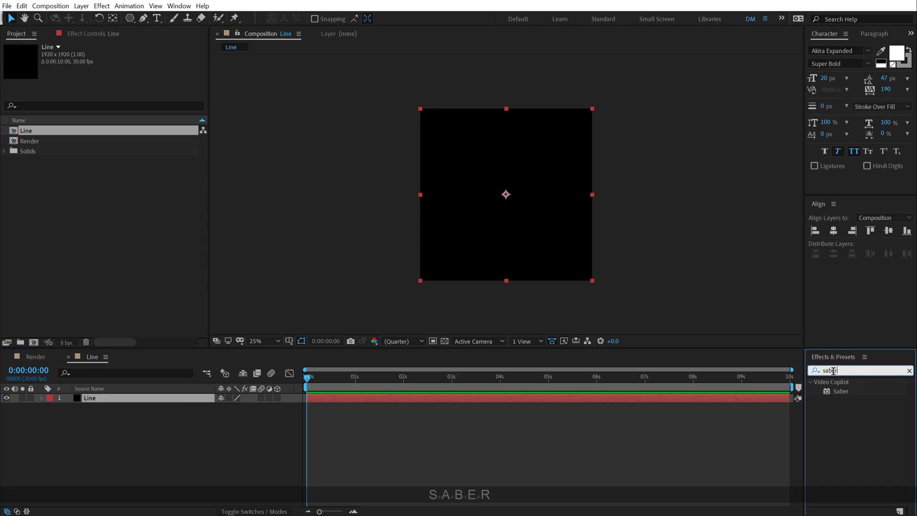
# Apply Saber to the Line layer with Core Start at 1920,12 and Core End at 960,968
pyautogui.moveTo(841, 392); pyautogui.dragTo(94, 402)
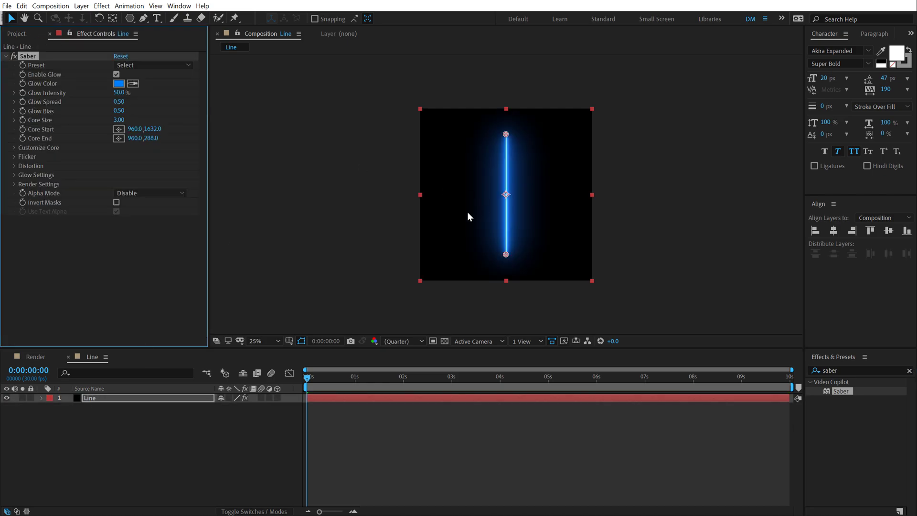
pyautogui.moveTo(507, 254); pyautogui.dragTo(592, 109)
pyautogui.moveTo(506, 134); pyautogui.dragTo(507, 196)
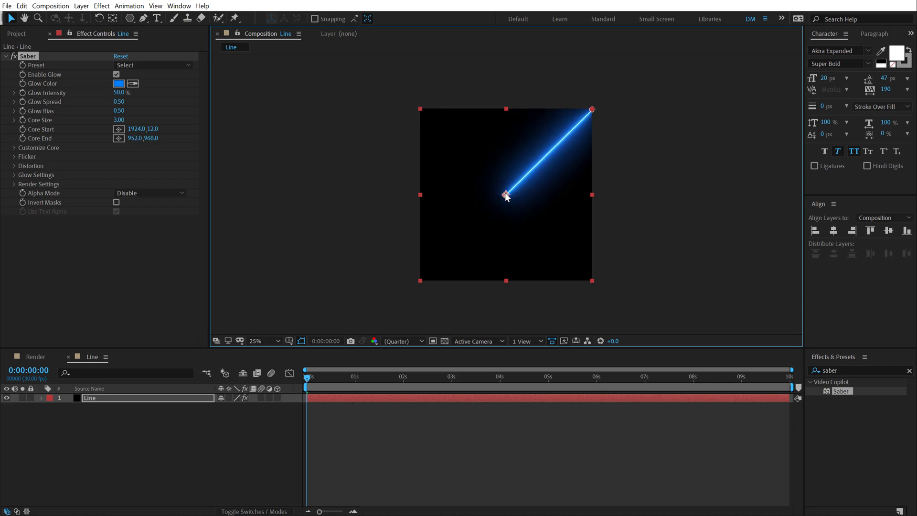
pyautogui.click(135, 138)
pyautogui.write('960')
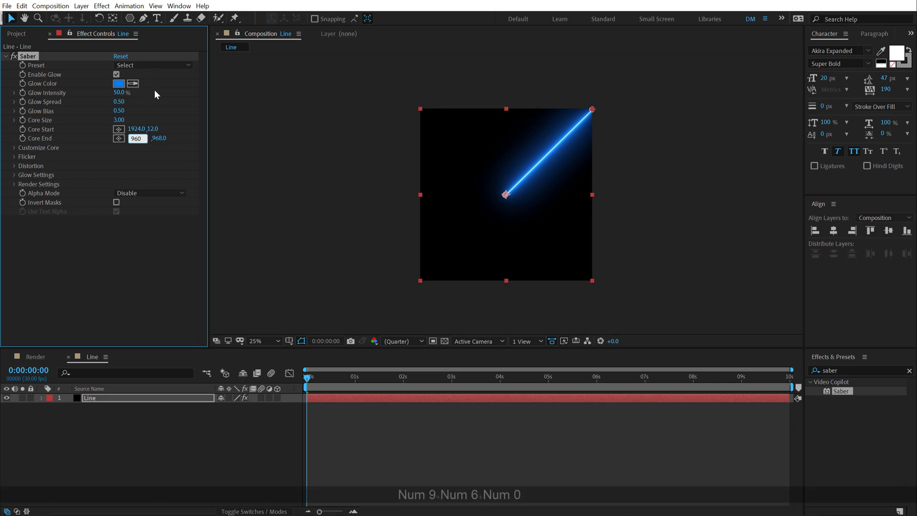
pyautogui.press('Return')
pyautogui.click(137, 129)
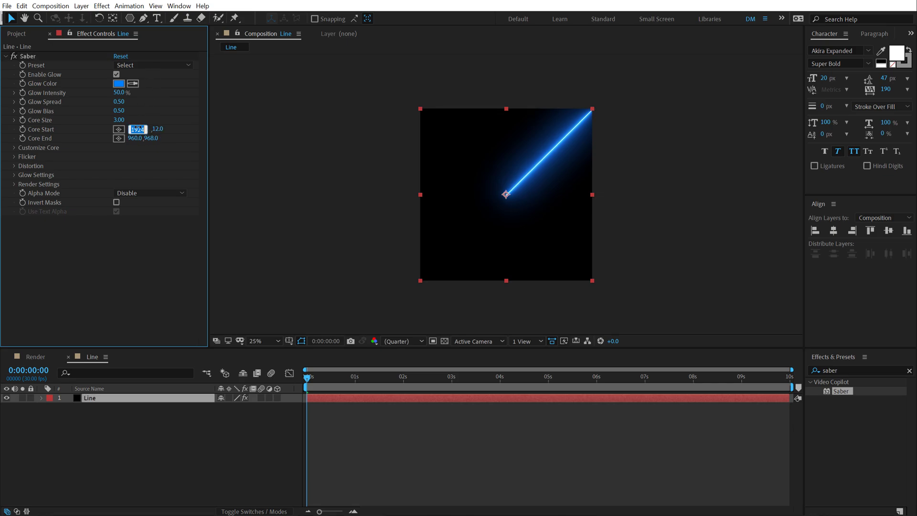
pyautogui.write('1920')
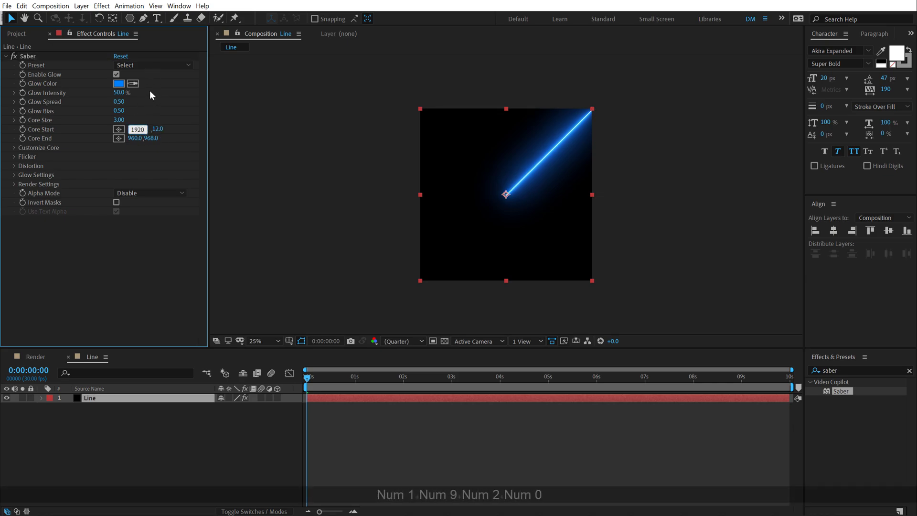
pyautogui.click(185, 119)
pyautogui.scroll(1, 530, 205)
pyautogui.scroll(-1, 530, 205)
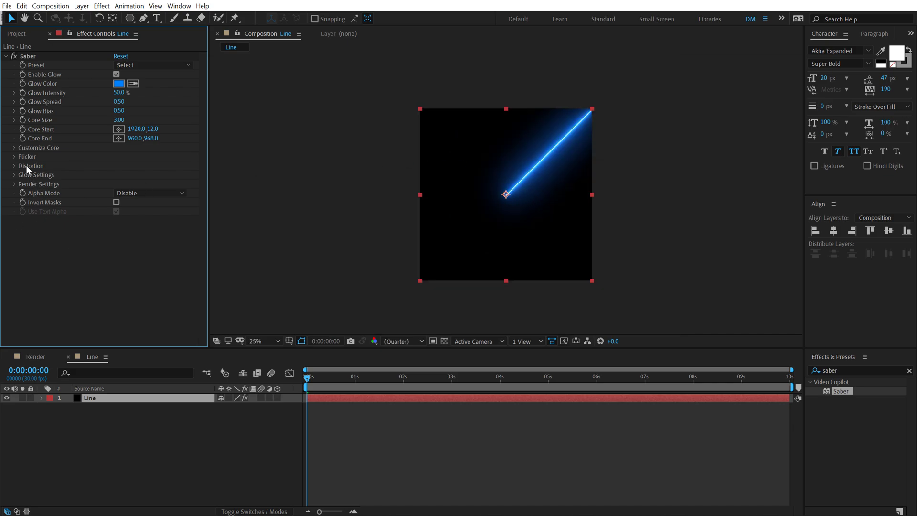
# Keyframe Saber's Start Offset to 0% by 1 second and End Offset to 0% by 2 seconds, then preview
pyautogui.click(14, 148)
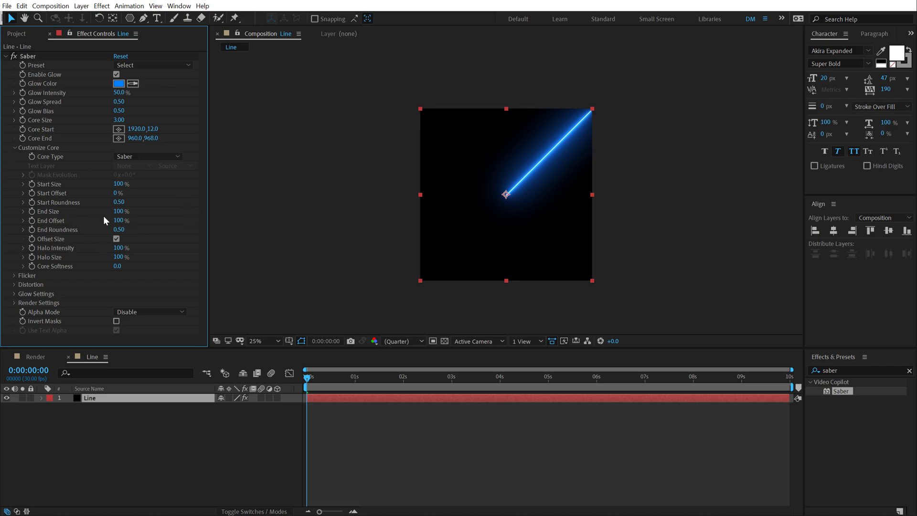
pyautogui.moveTo(115, 195); pyautogui.dragTo(210, 245)
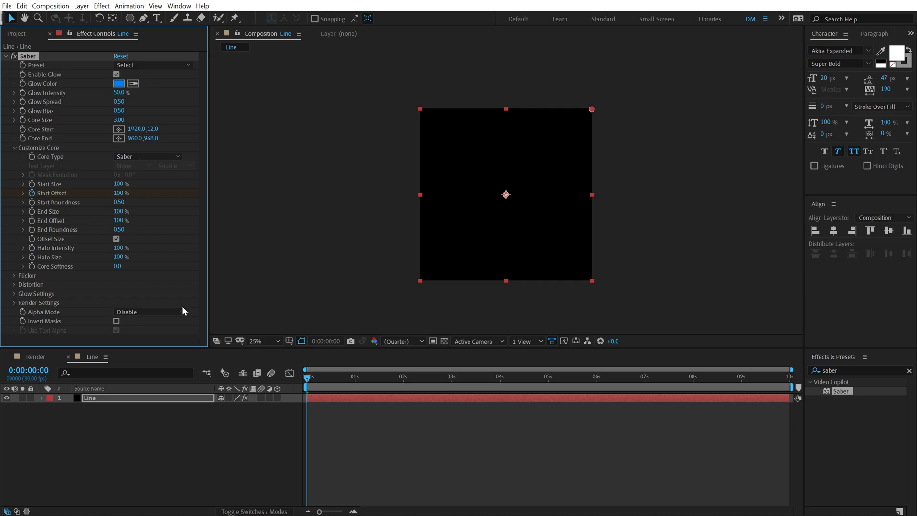
pyautogui.moveTo(352, 382); pyautogui.dragTo(355, 380)
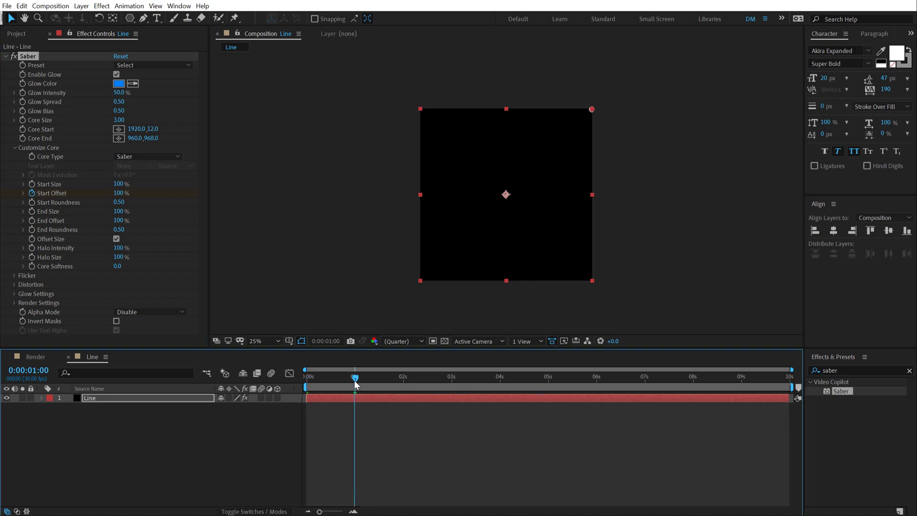
pyautogui.moveTo(118, 193); pyautogui.dragTo(3, 207)
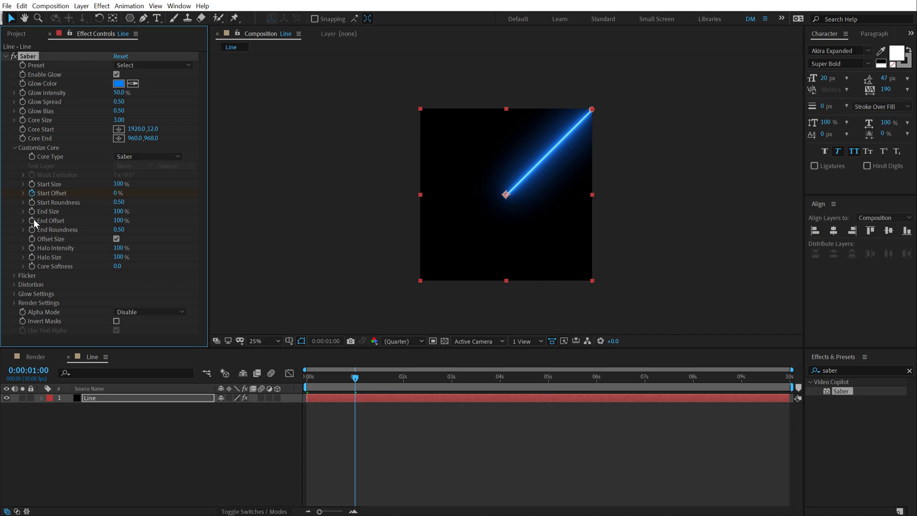
pyautogui.click(403, 378)
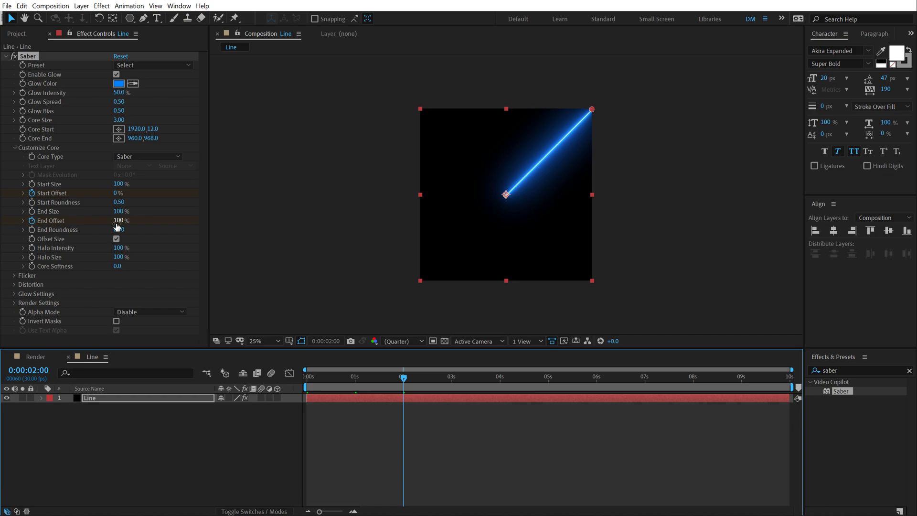
pyautogui.moveTo(117, 224); pyautogui.dragTo(47, 225)
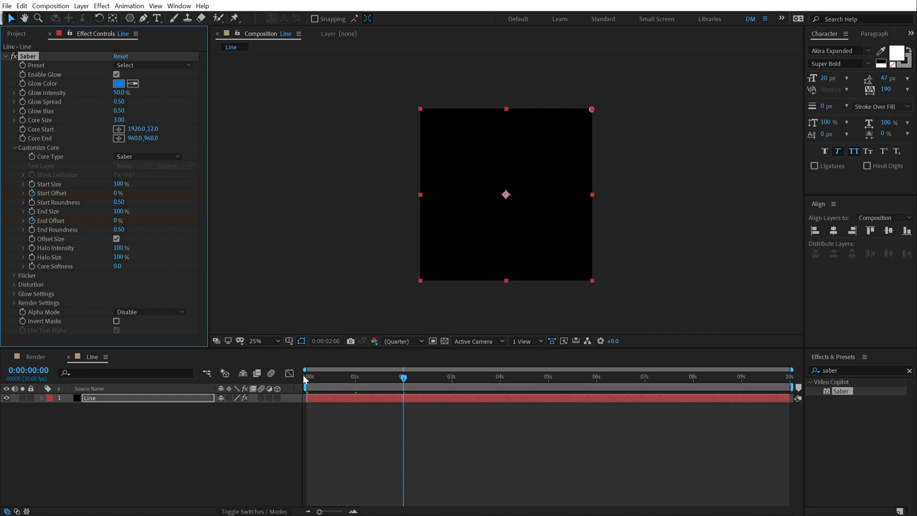
pyautogui.click(305, 378)
pyautogui.press('space')
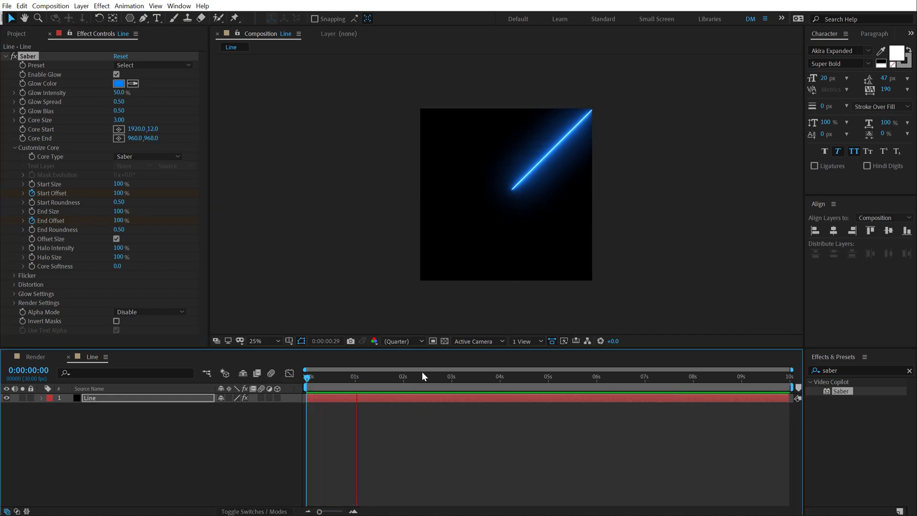
# Set Saber's End Size to 30% and scrub to check the tapered line
pyautogui.moveTo(341, 377); pyautogui.dragTo(339, 380)
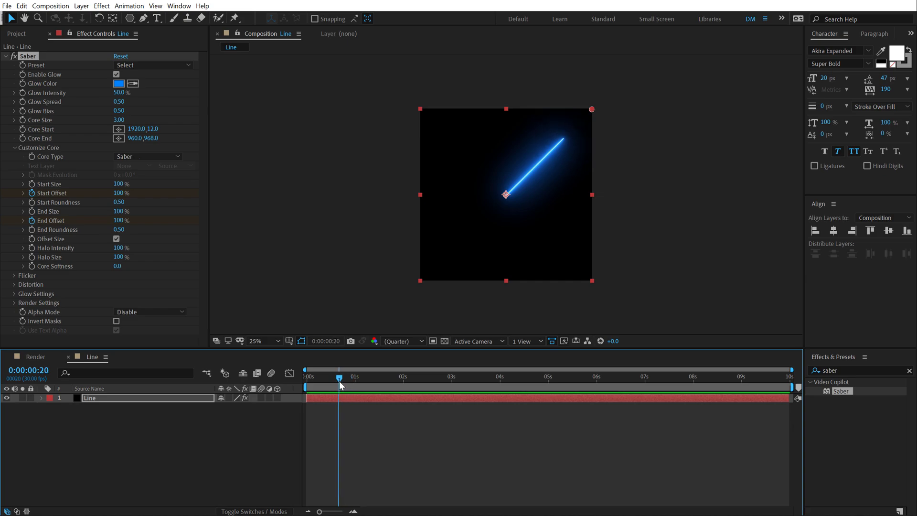
pyautogui.click(115, 212)
pyautogui.write('30')
pyautogui.press('Return')
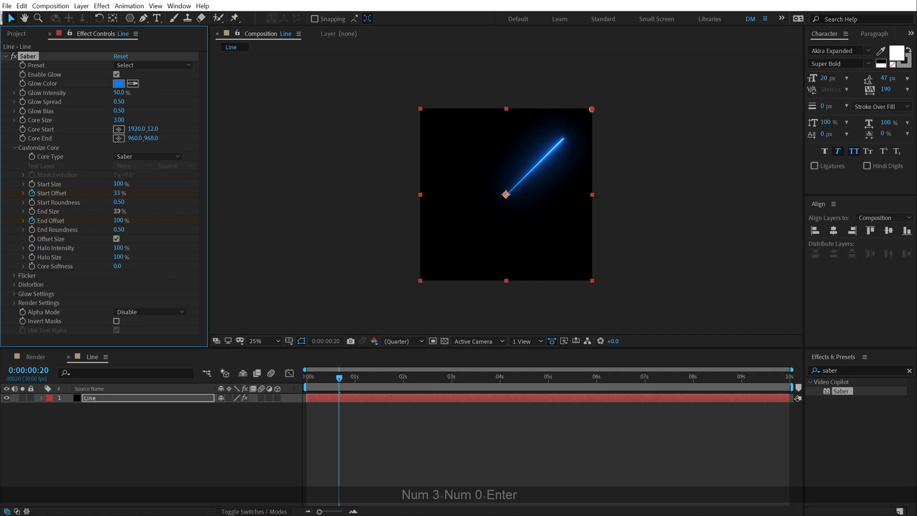
pyautogui.click(193, 452)
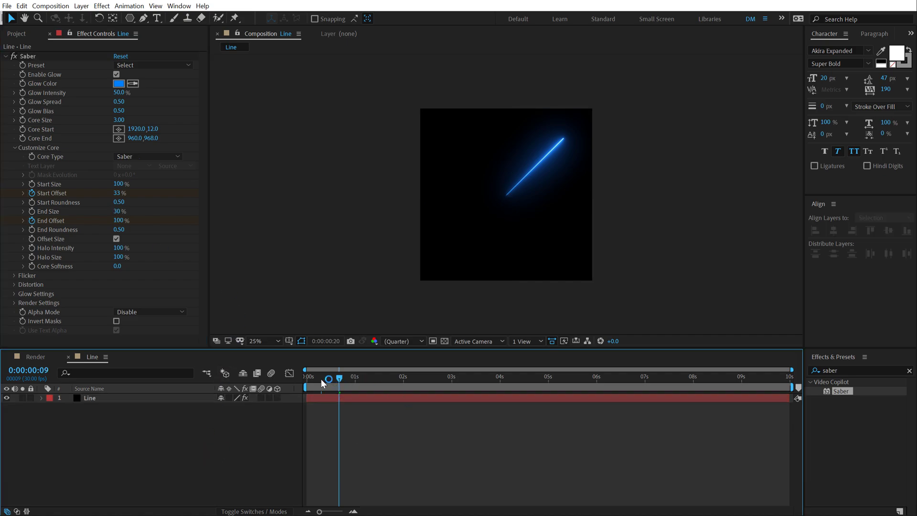
pyautogui.moveTo(321, 380); pyautogui.dragTo(354, 372)
pyautogui.click(109, 395)
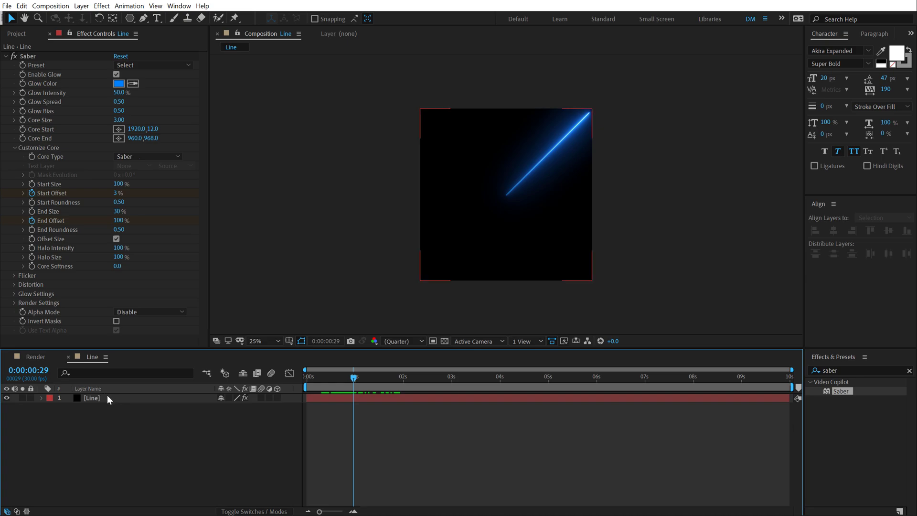
# Move both End Offset keyframes so they begin at 20 frames, then preview the new timing
pyautogui.press('u')
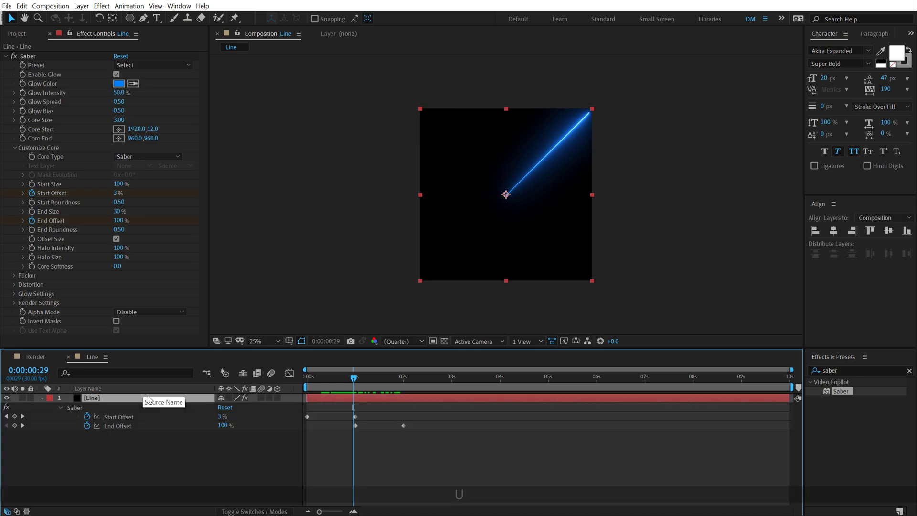
pyautogui.scroll(5, 327, 428)
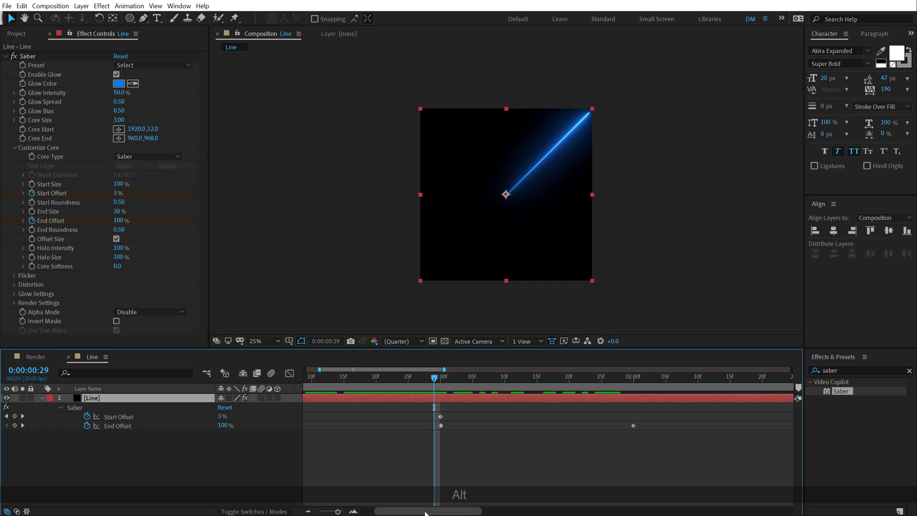
pyautogui.moveTo(425, 513); pyautogui.dragTo(262, 503)
pyautogui.scroll(-2, 403, 435)
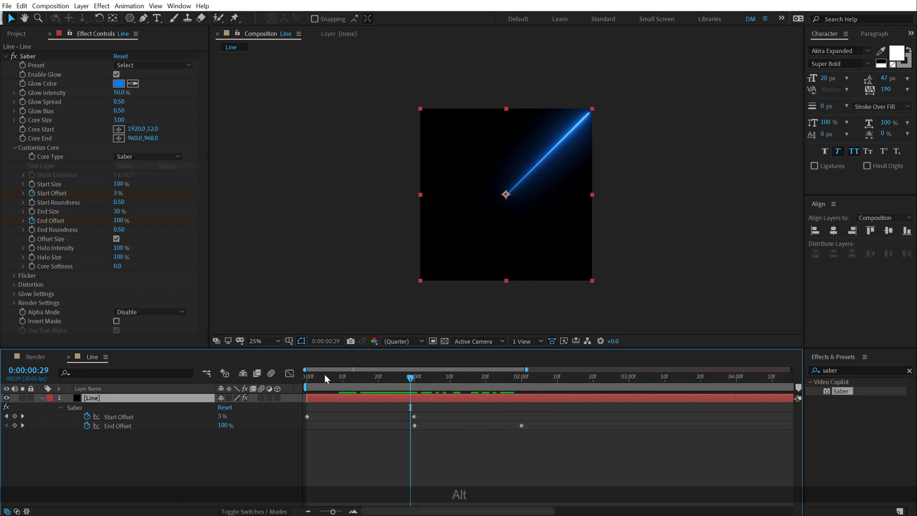
pyautogui.moveTo(325, 374); pyautogui.dragTo(378, 383)
pyautogui.moveTo(403, 426); pyautogui.dragTo(559, 431)
pyautogui.moveTo(413, 425); pyautogui.dragTo(379, 425)
pyautogui.click(396, 417)
pyautogui.press('space')
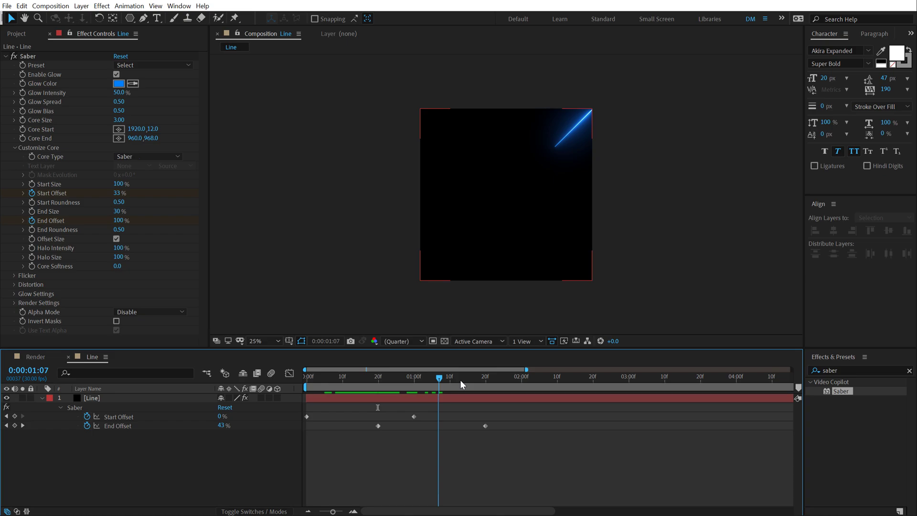
pyautogui.moveTo(460, 380); pyautogui.dragTo(519, 396)
pyautogui.click(182, 480)
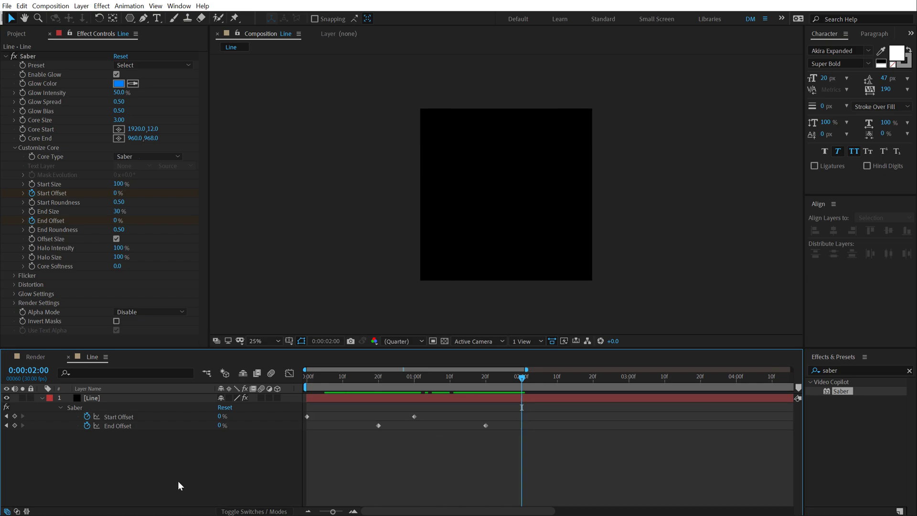
# Change the Line composition's duration to 0:00:02:00 in Composition Settings
pyautogui.hotkey('ctrl', 'k')
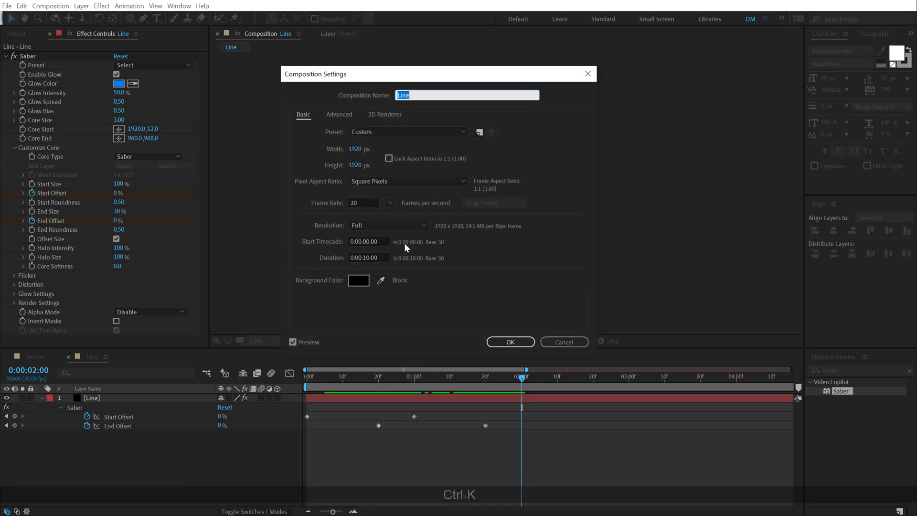
pyautogui.click(381, 256)
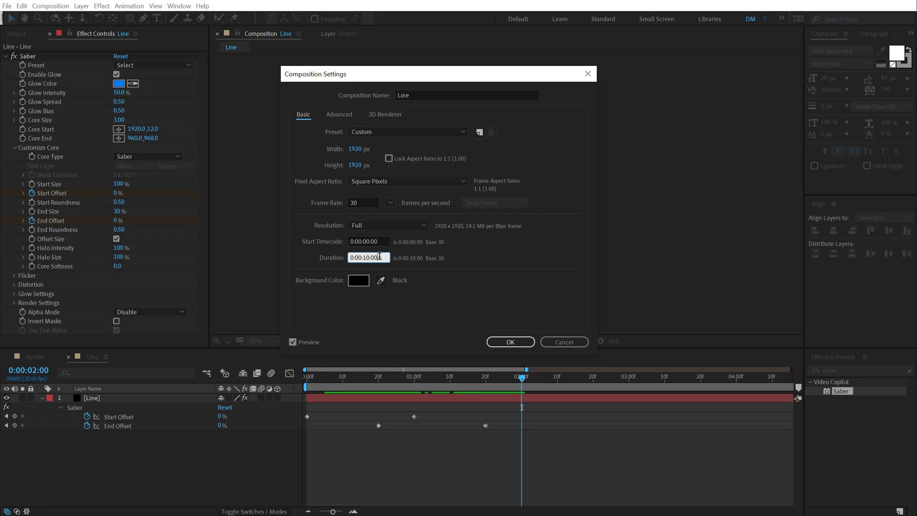
pyautogui.write('200')
pyautogui.click(476, 282)
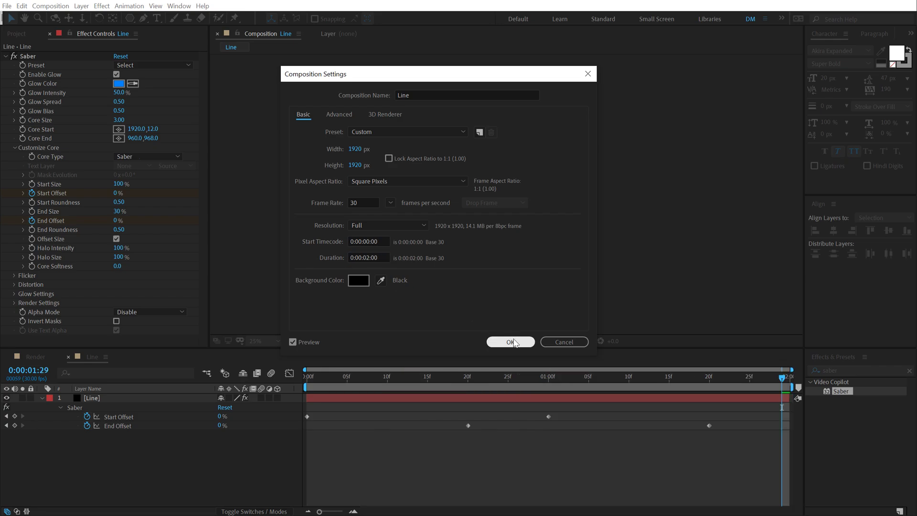
pyautogui.click(513, 340)
# Switch to Render and drop the Line comp from the Project panel into its timeline
pyautogui.click(42, 358)
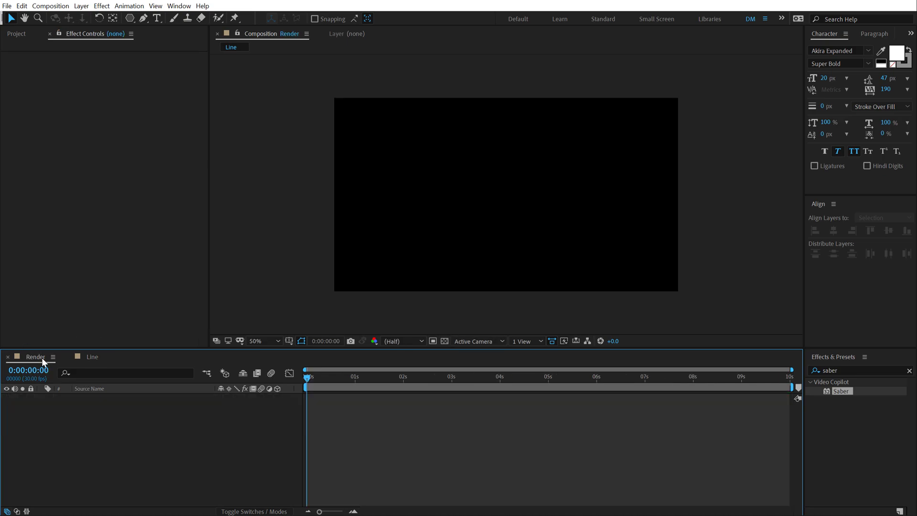
pyautogui.click(15, 35)
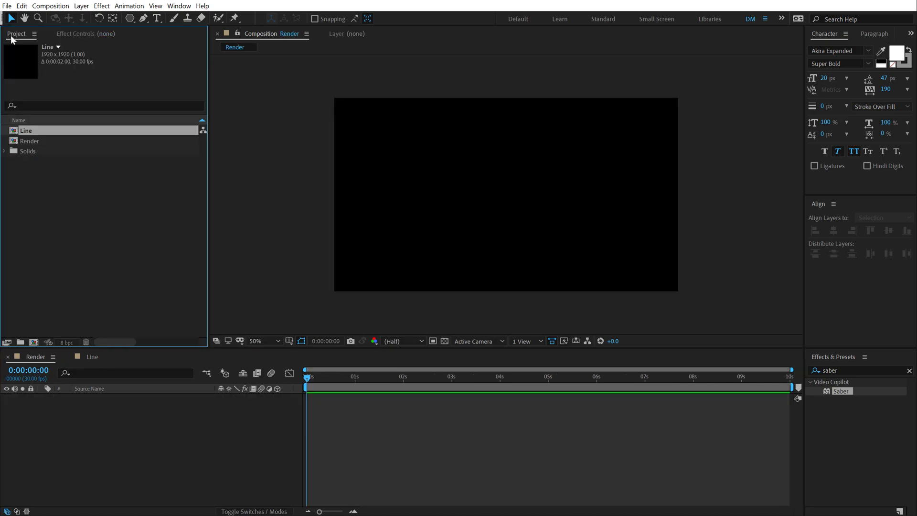
pyautogui.click(30, 132)
pyautogui.moveTo(113, 417); pyautogui.dragTo(114, 443)
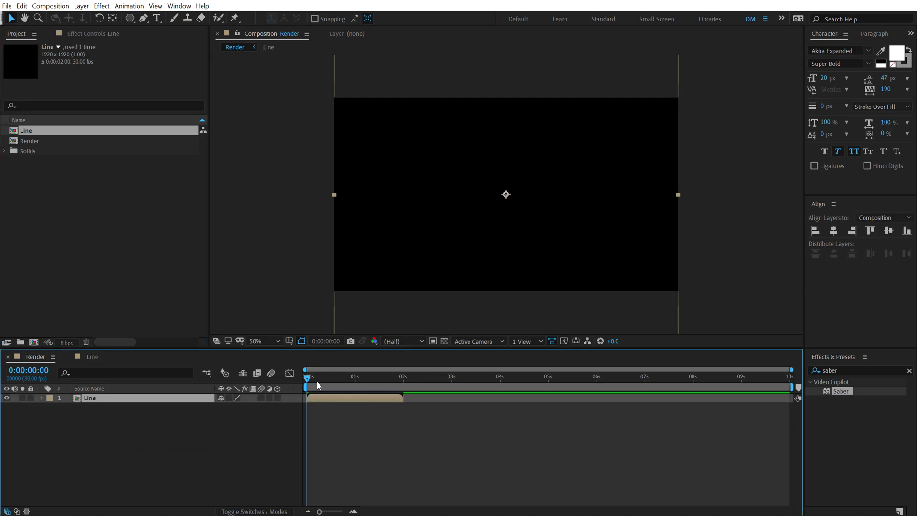
pyautogui.moveTo(317, 381)
pyautogui.mouseDown()
pyautogui.moveTo(354, 375)
pyautogui.moveTo(317, 382)
pyautogui.mouseUp()
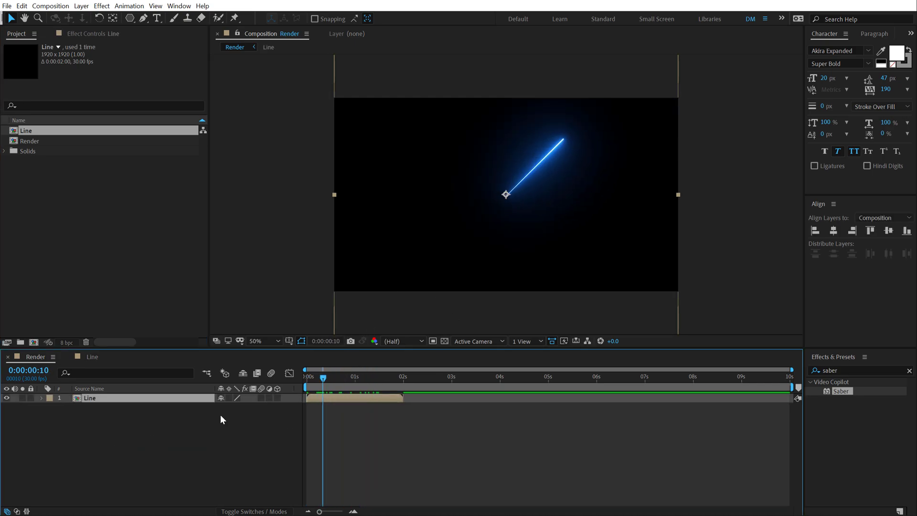
pyautogui.click(107, 443)
# Create a black solid named BG, place it under the Line layer, and scrub to check
pyautogui.hotkey('ctrl', 'y')
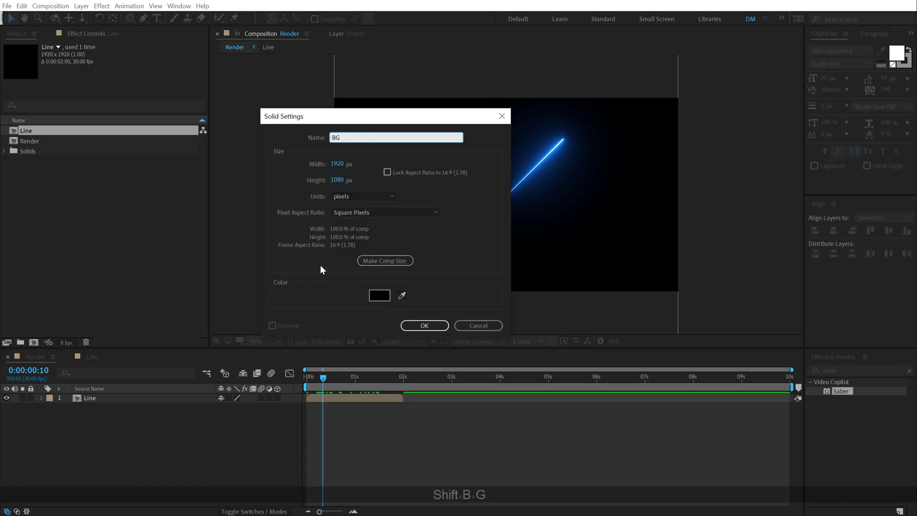
pyautogui.click(383, 297)
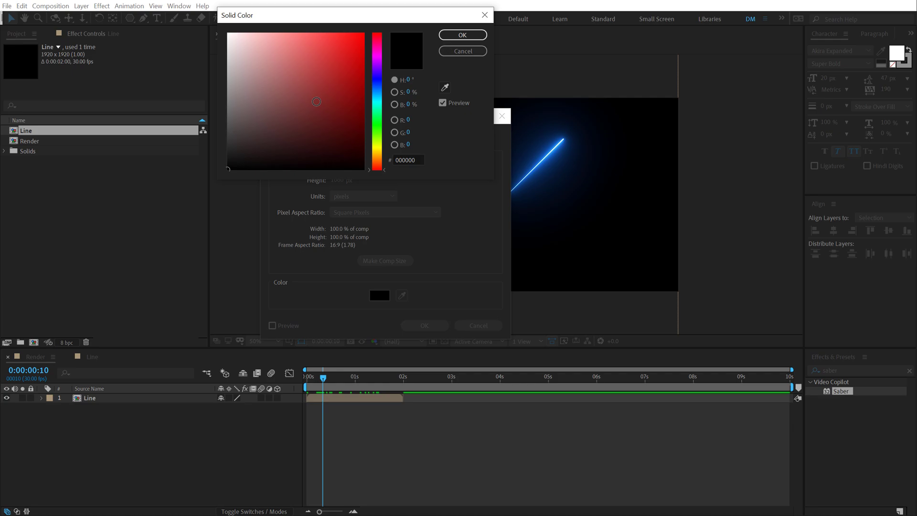
pyautogui.click(445, 35)
pyautogui.click(423, 327)
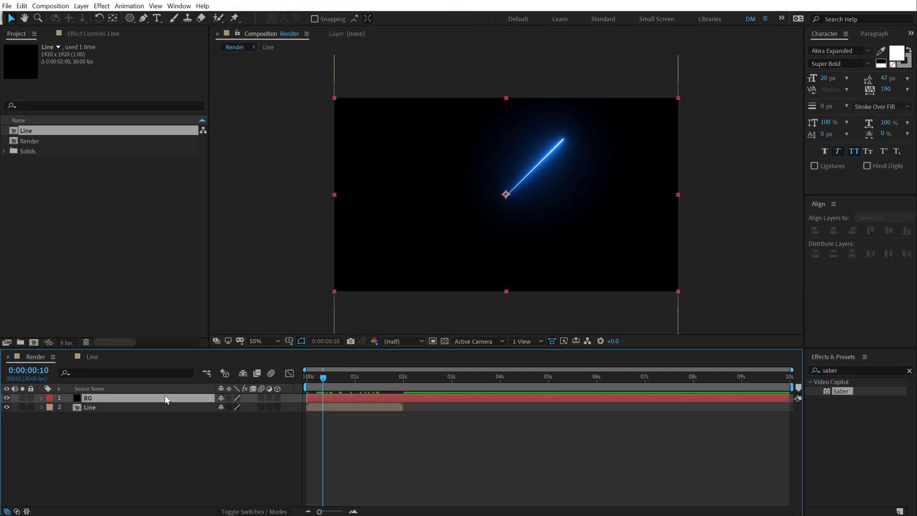
pyautogui.moveTo(120, 413); pyautogui.dragTo(122, 420)
pyautogui.click(123, 449)
pyautogui.press('/')
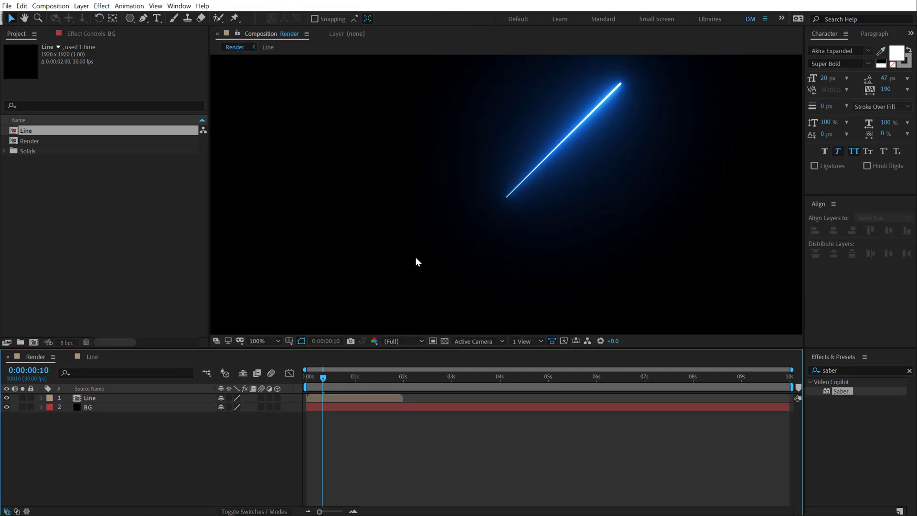
pyautogui.press(',')
pyautogui.moveTo(324, 380)
pyautogui.mouseDown()
pyautogui.moveTo(358, 373)
pyautogui.moveTo(326, 378)
pyautogui.mouseUp()
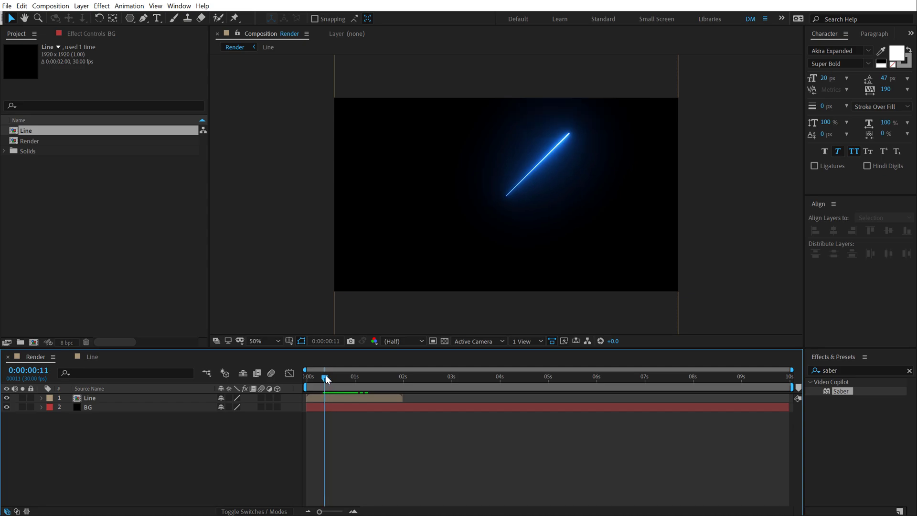
# Enable Time Remap on the Line layer and give it a loopOut() expression
pyautogui.click(93, 399)
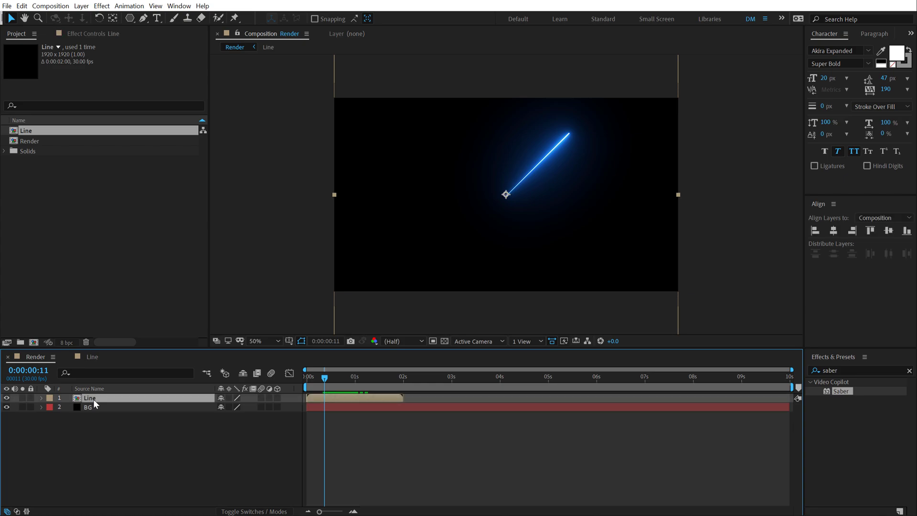
pyautogui.rightClick(93, 400)
pyautogui.moveTo(177, 177)
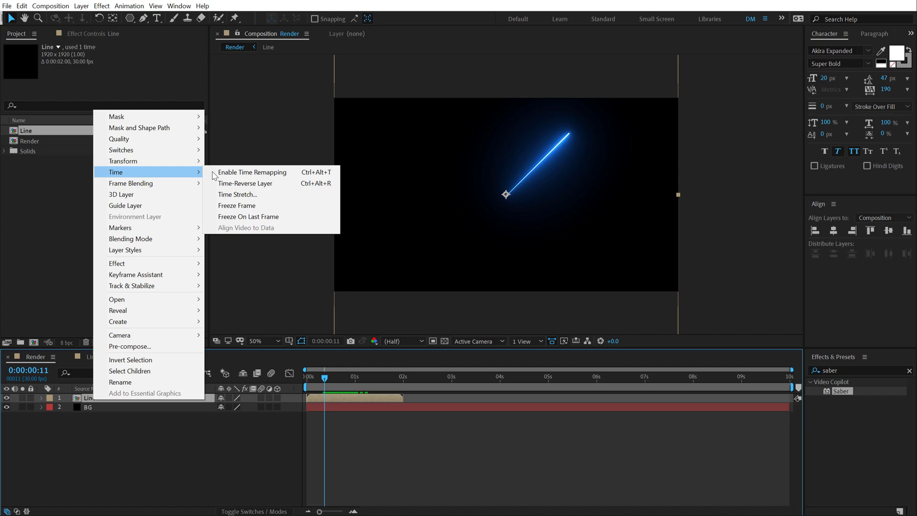
pyautogui.click(236, 172)
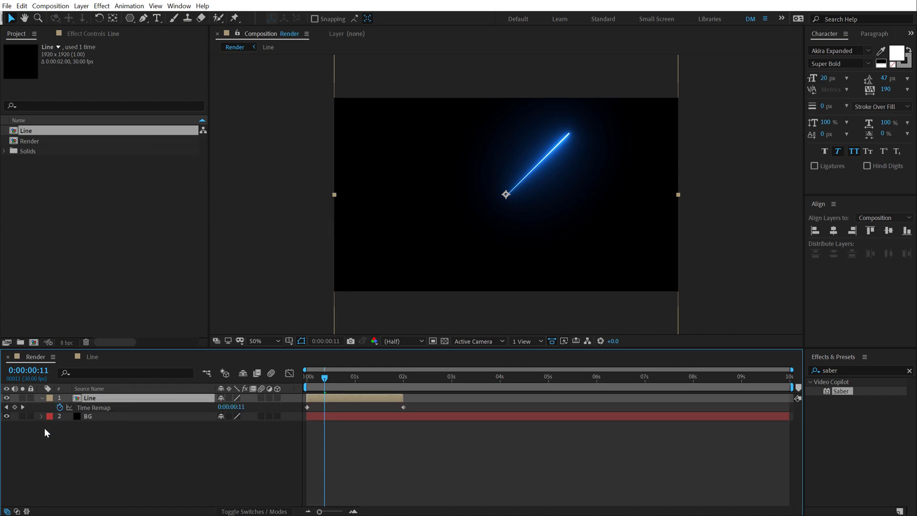
pyautogui.keyDown('alt'); pyautogui.click(59, 408); pyautogui.keyUp('alt')
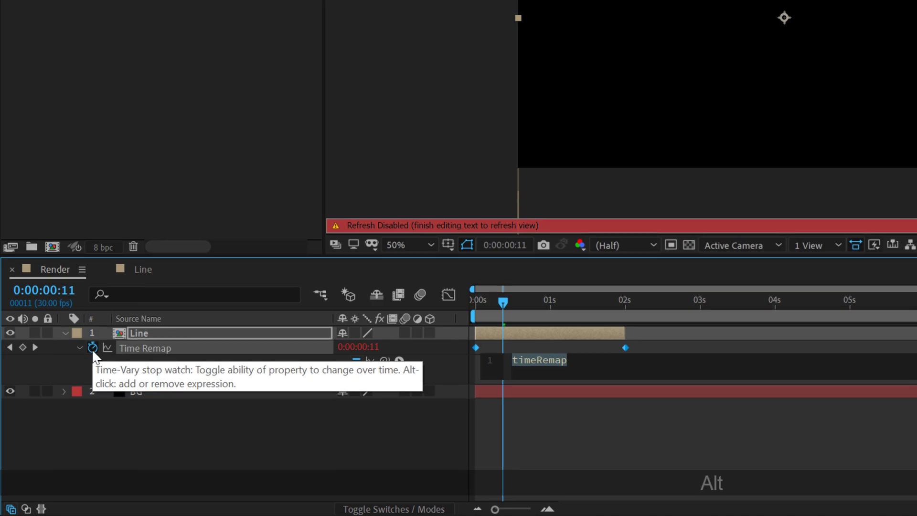
pyautogui.write('loop')
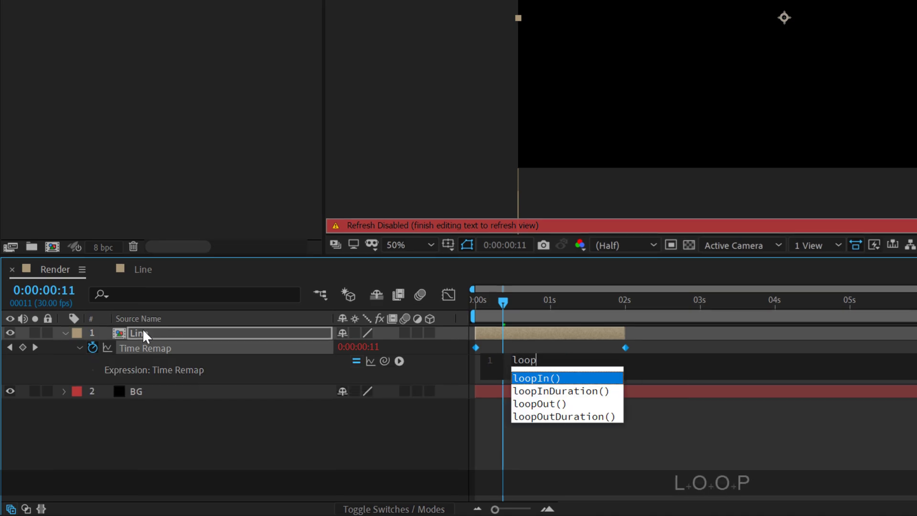
pyautogui.click(551, 405)
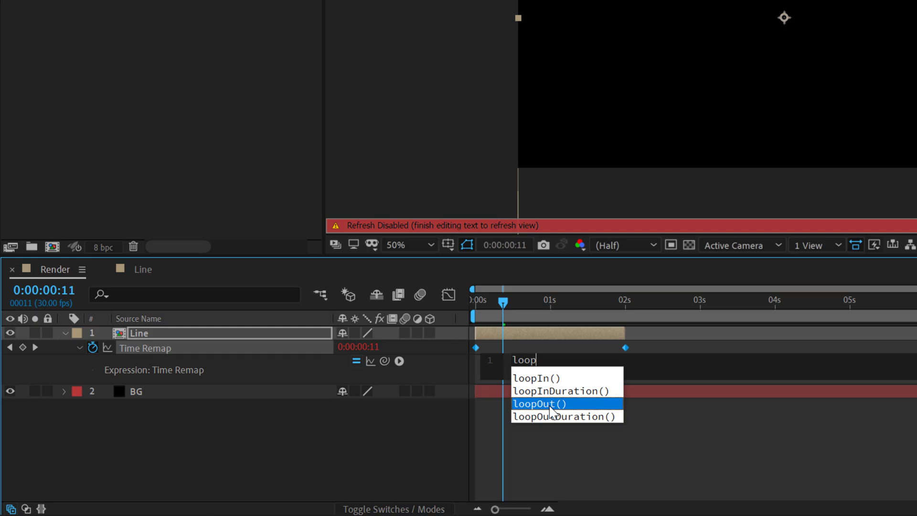
pyautogui.click(549, 405)
pyautogui.press('KP_Enter')
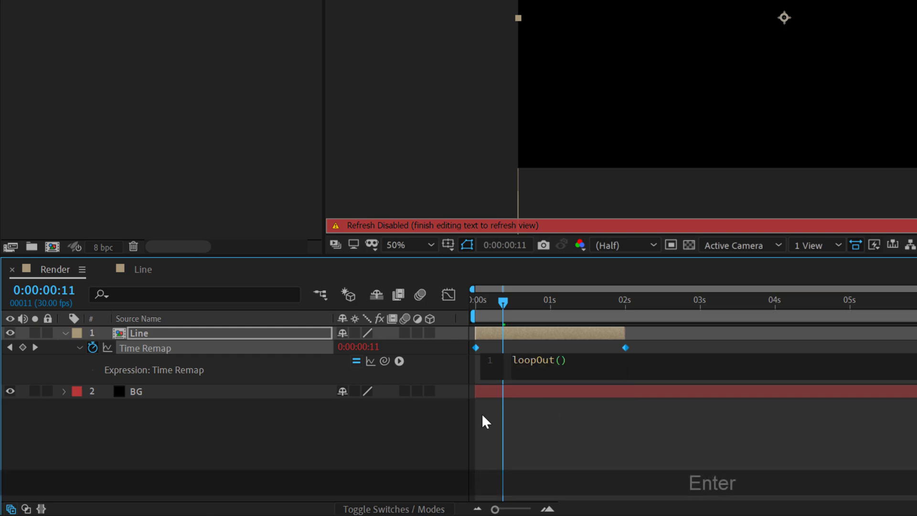
# Stretch the Line layer to Render's 10-second end and scrub to preview the loop
pyautogui.moveTo(630, 328); pyautogui.dragTo(916, 339)
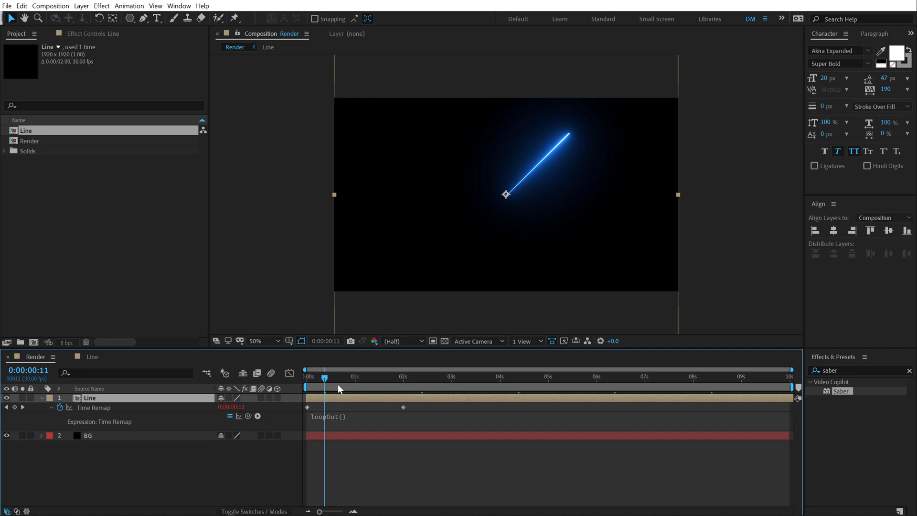
pyautogui.moveTo(337, 384); pyautogui.dragTo(764, 388)
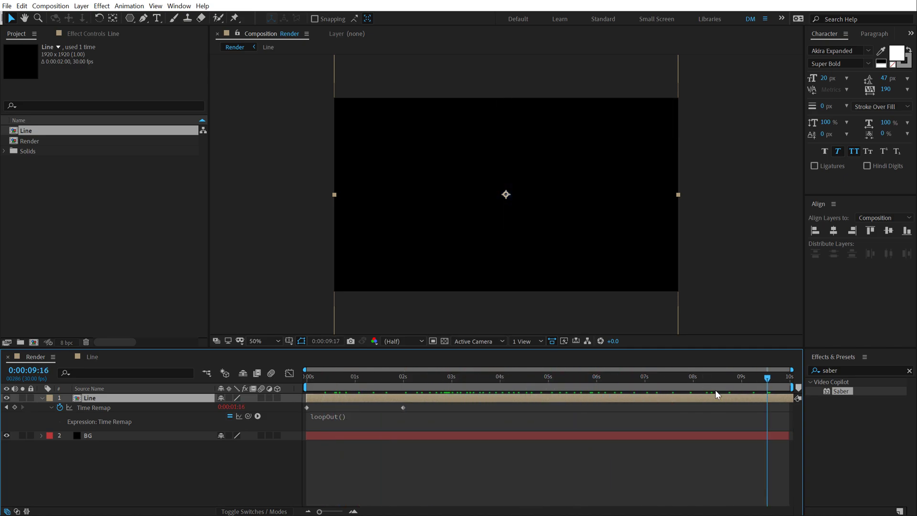
pyautogui.click(520, 378)
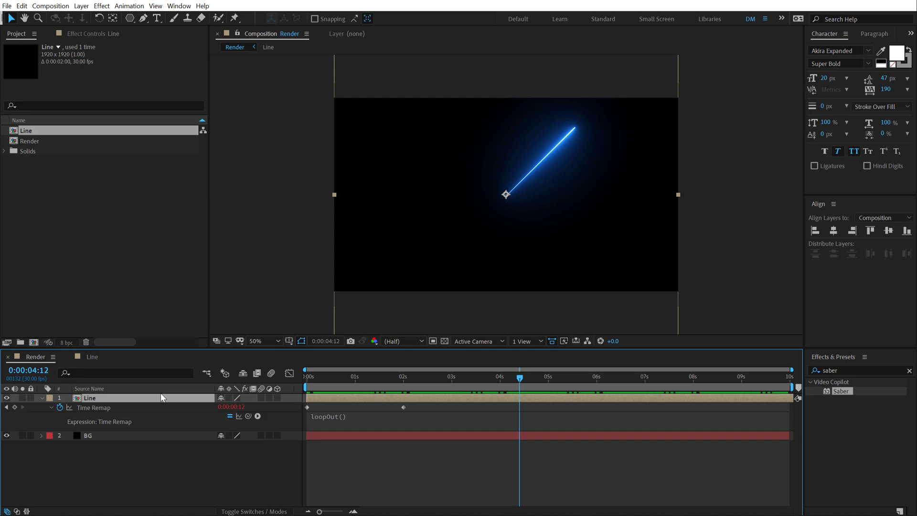
# Duplicate the Line layer and set both Line layers to Screen blending
pyautogui.click(41, 398)
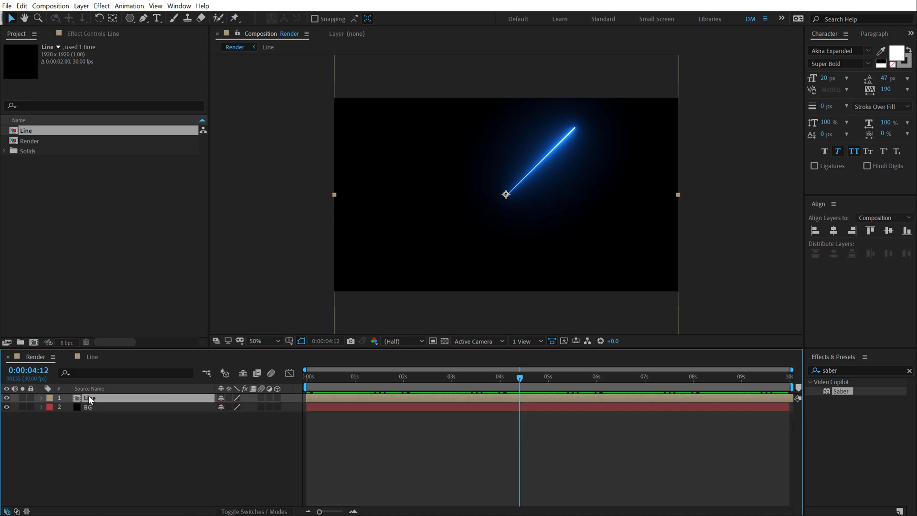
pyautogui.hotkey('ctrl', 'd')
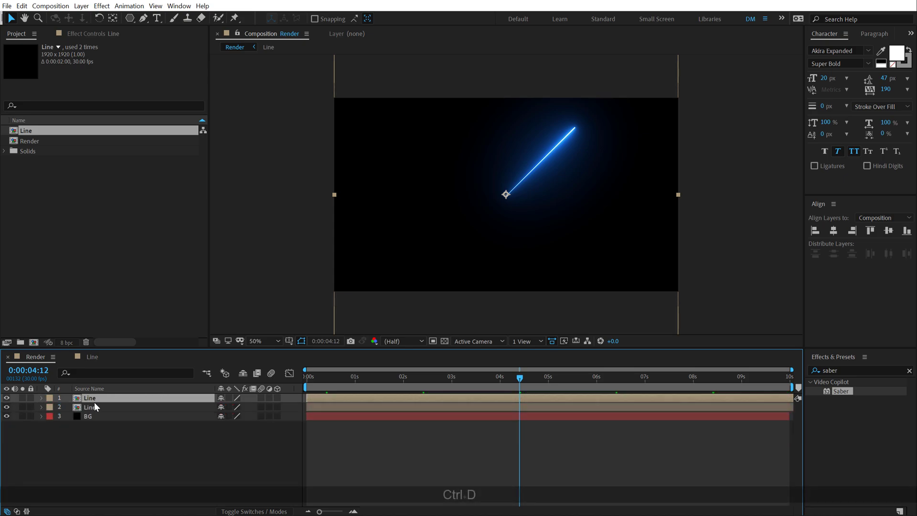
pyautogui.keyDown('ctrl'); pyautogui.click(92, 410); pyautogui.keyUp('ctrl')
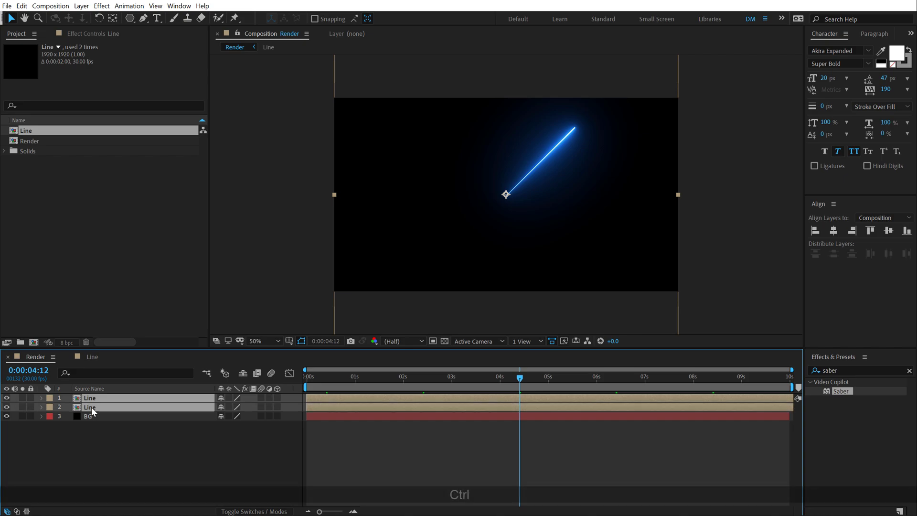
pyautogui.press('F4')
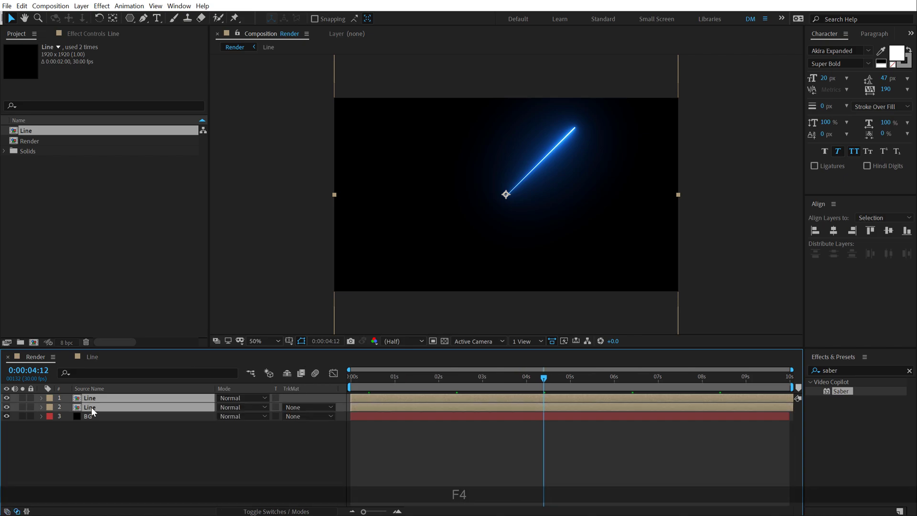
pyautogui.click(236, 401)
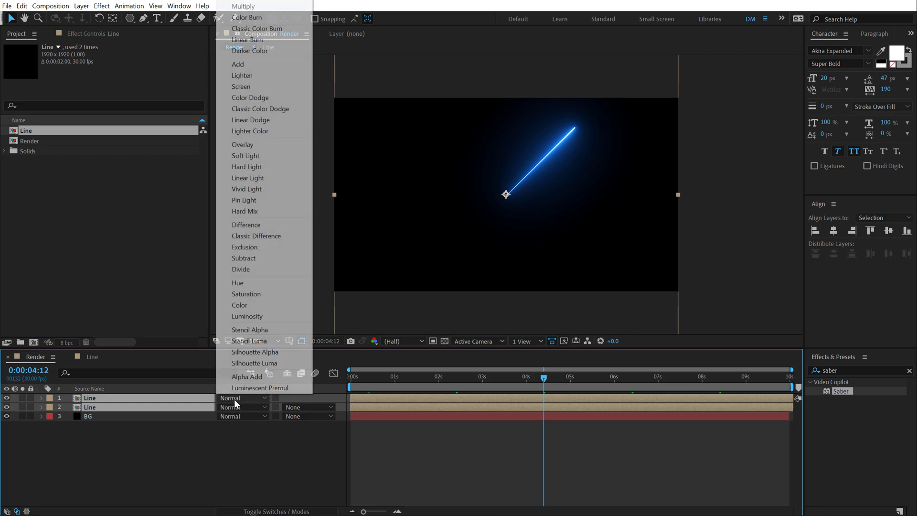
pyautogui.click(241, 87)
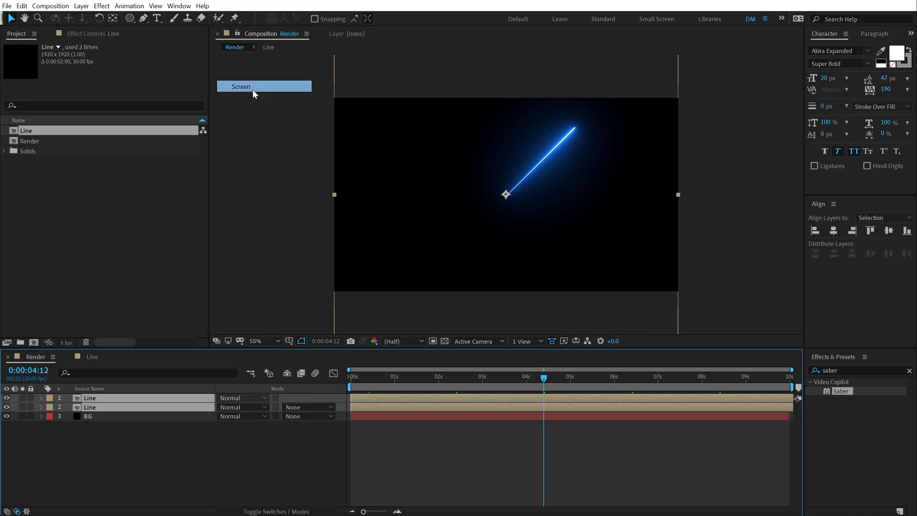
pyautogui.click(182, 429)
# Add a third Line copy and rotate the copies to 249° and 121° into three arms
pyautogui.click(95, 398)
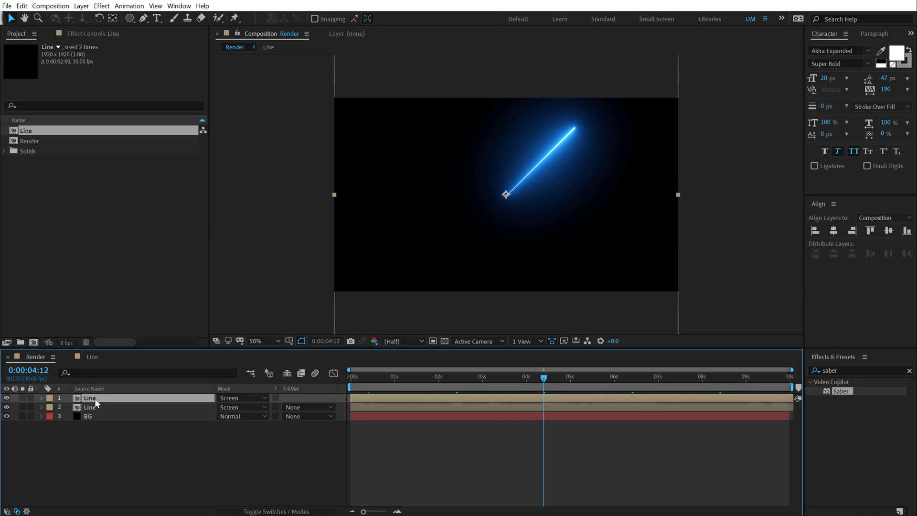
pyautogui.press('r')
pyautogui.moveTo(233, 407); pyautogui.dragTo(277, 395)
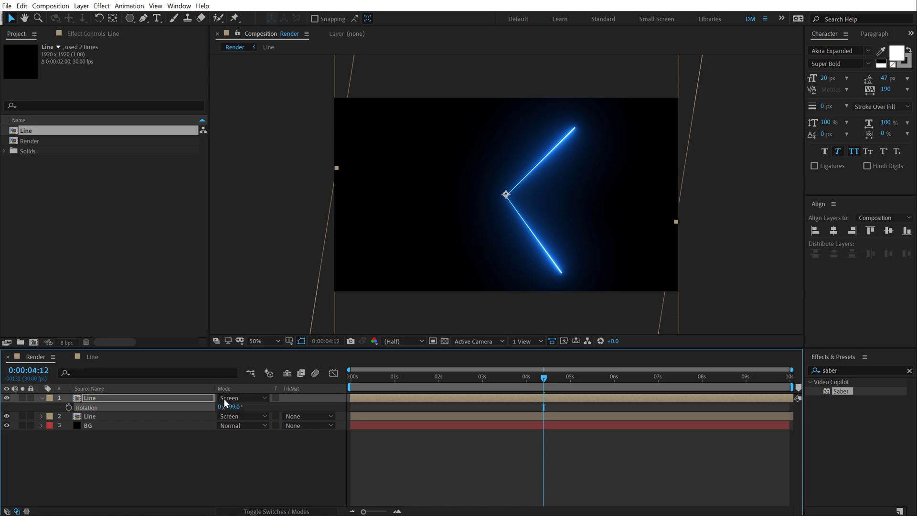
pyautogui.click(102, 398)
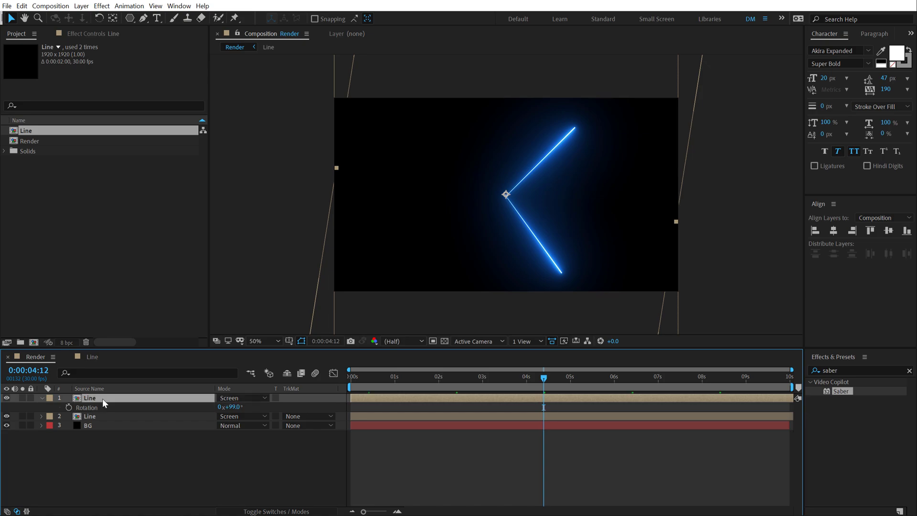
pyautogui.hotkey('ctrl', 'd')
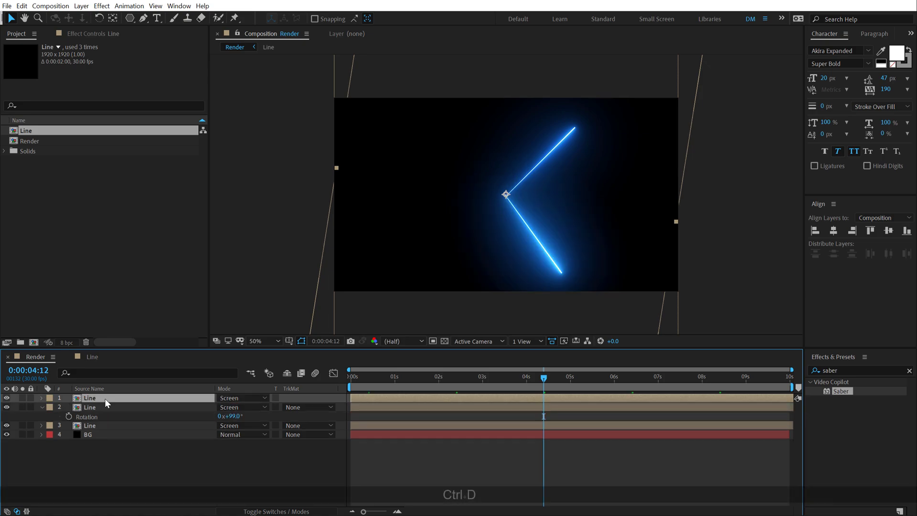
pyautogui.press('r')
pyautogui.moveTo(236, 407); pyautogui.dragTo(307, 396)
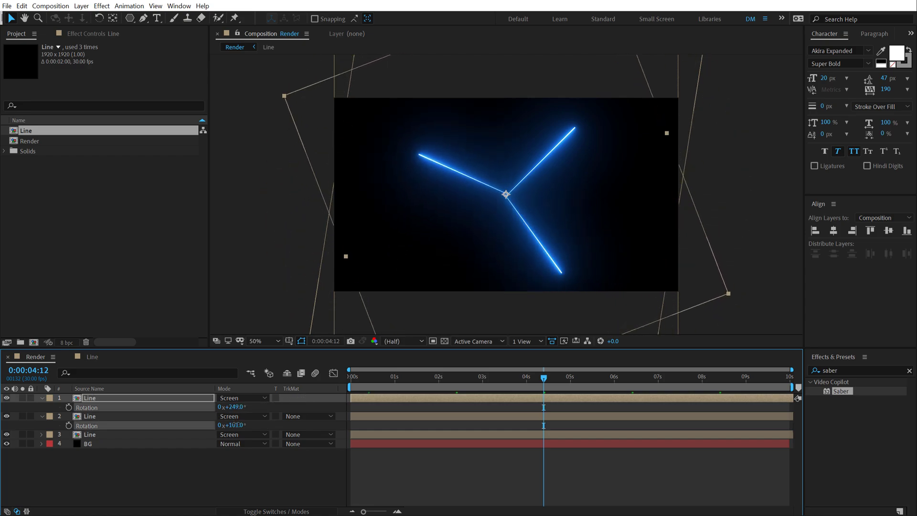
pyautogui.moveTo(234, 425)
pyautogui.mouseDown()
pyautogui.moveTo(259, 425)
pyautogui.moveTo(245, 424)
pyautogui.mouseUp()
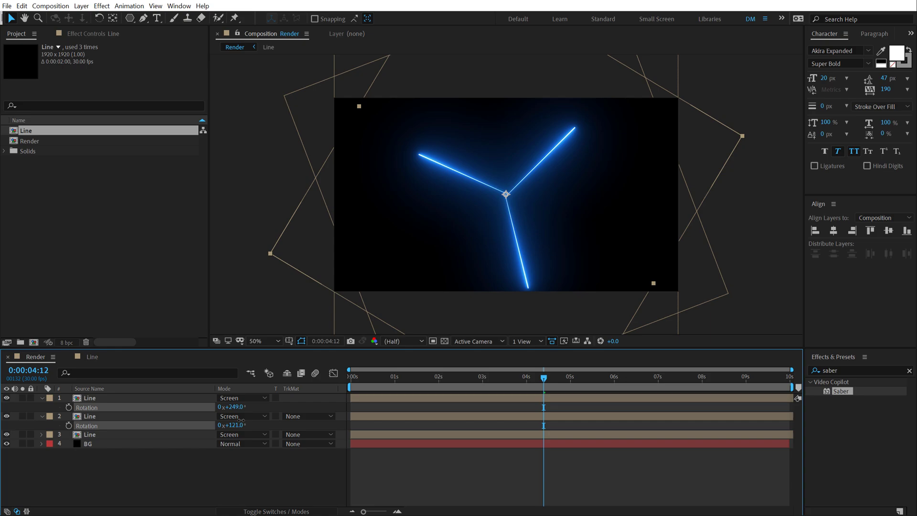
pyautogui.click(201, 491)
pyautogui.moveTo(377, 379)
pyautogui.mouseDown()
pyautogui.moveTo(400, 377)
pyautogui.moveTo(355, 388)
pyautogui.moveTo(405, 385)
pyautogui.moveTo(372, 394)
pyautogui.mouseUp()
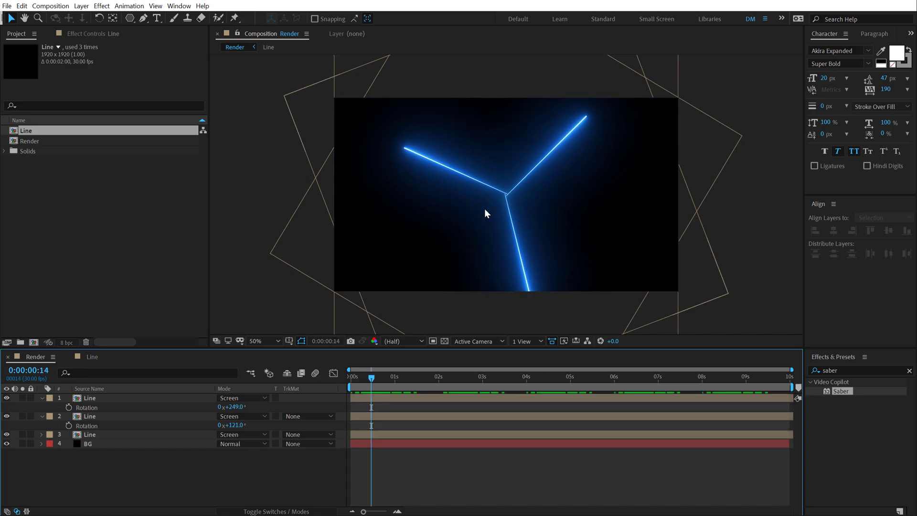
# Open the Line precomp and bring up the Saber effect's settings
pyautogui.scroll(4, 485, 212)
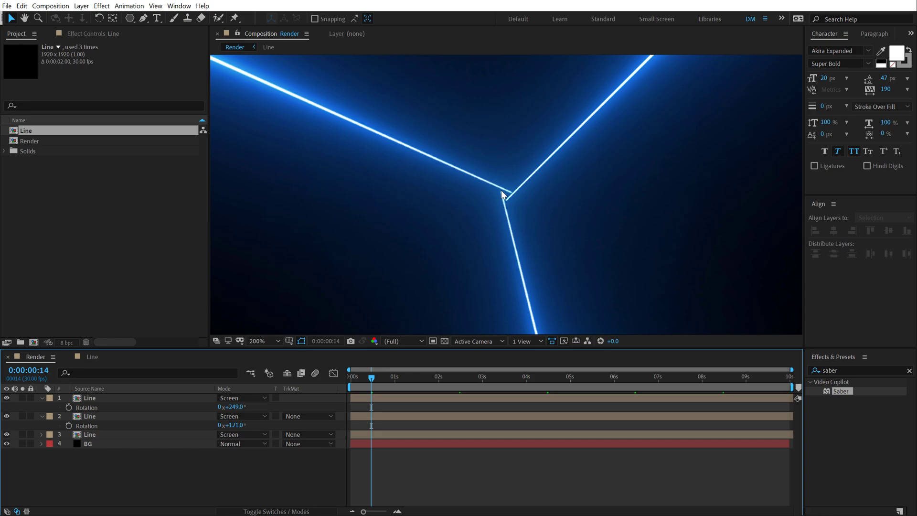
pyautogui.doubleClick(95, 397)
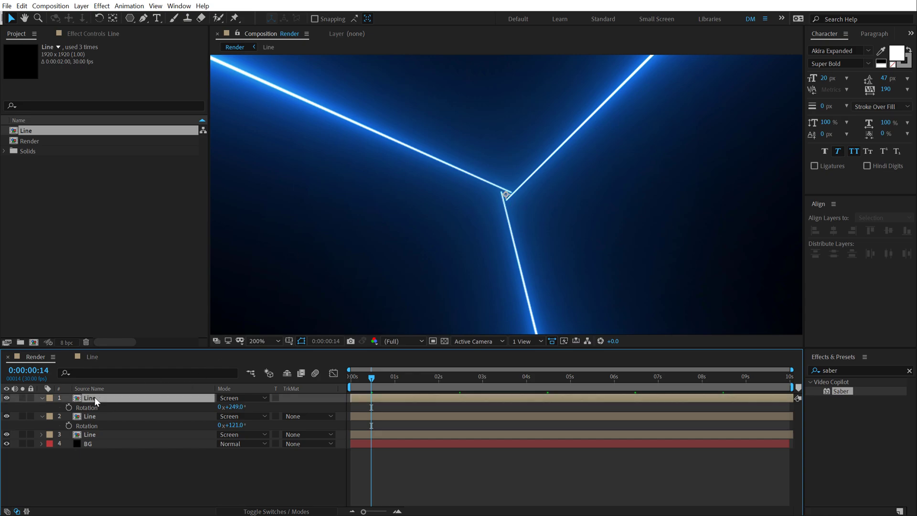
pyautogui.click(120, 399)
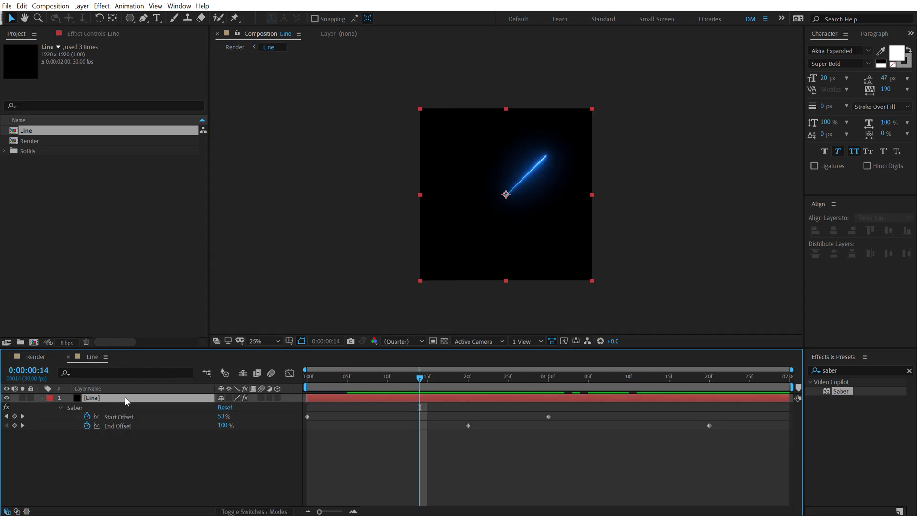
pyautogui.click(82, 33)
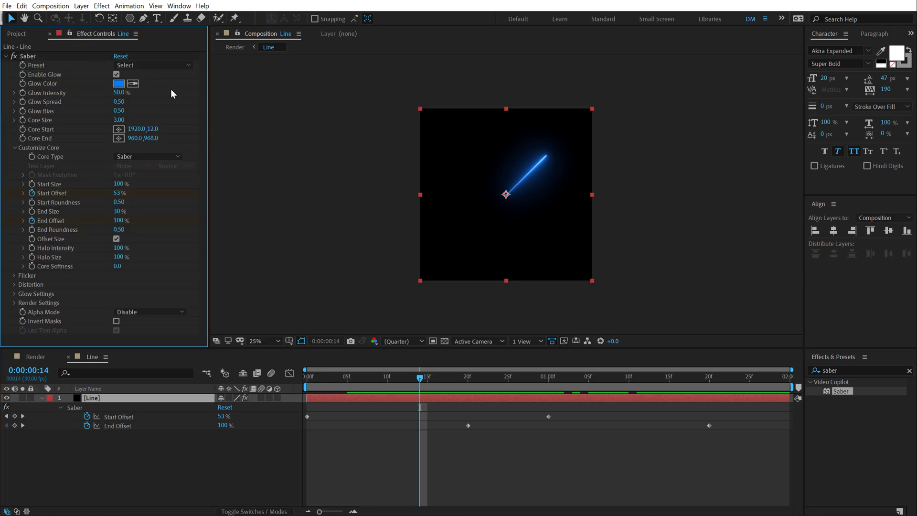
pyautogui.scroll(8, 463, 170)
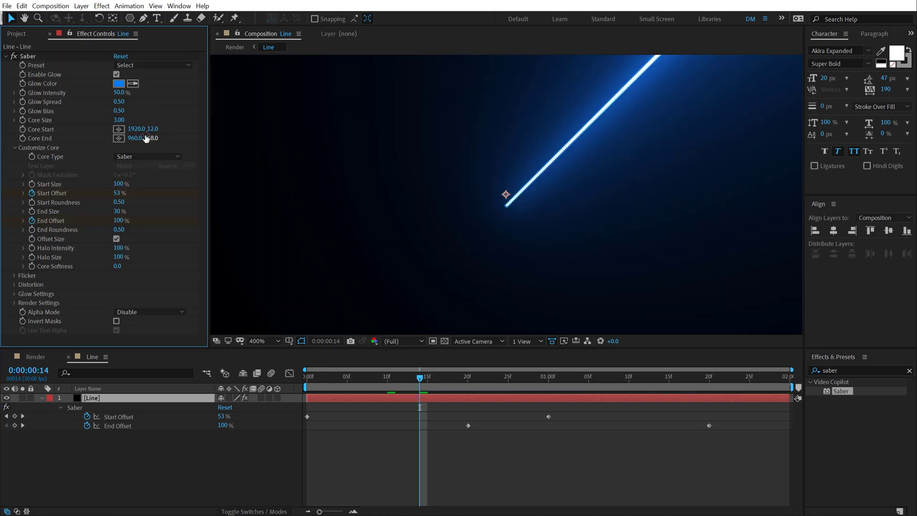
pyautogui.moveTo(134, 138); pyautogui.dragTo(155, 140)
pyautogui.hotkey('ctrl', 'z')
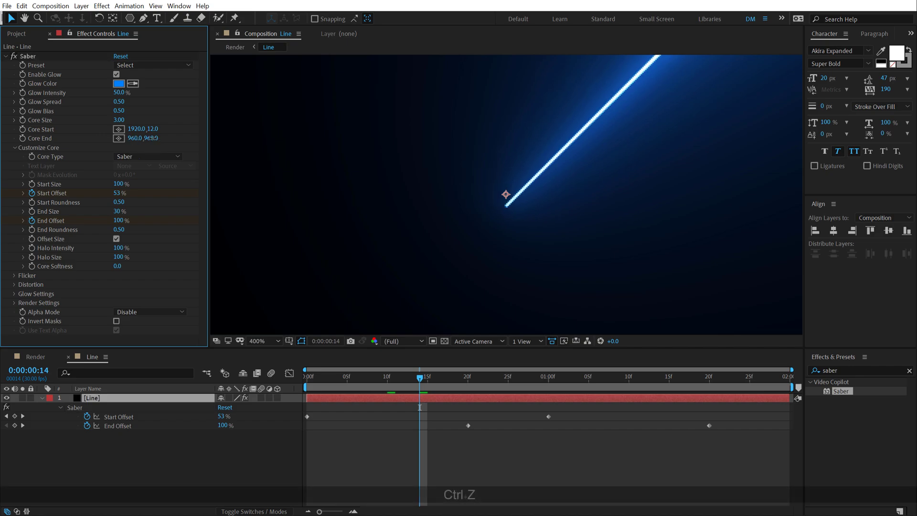
# Set Saber's Core End y to 960 and Core Start y to 0
pyautogui.click(152, 138)
pyautogui.write('9')
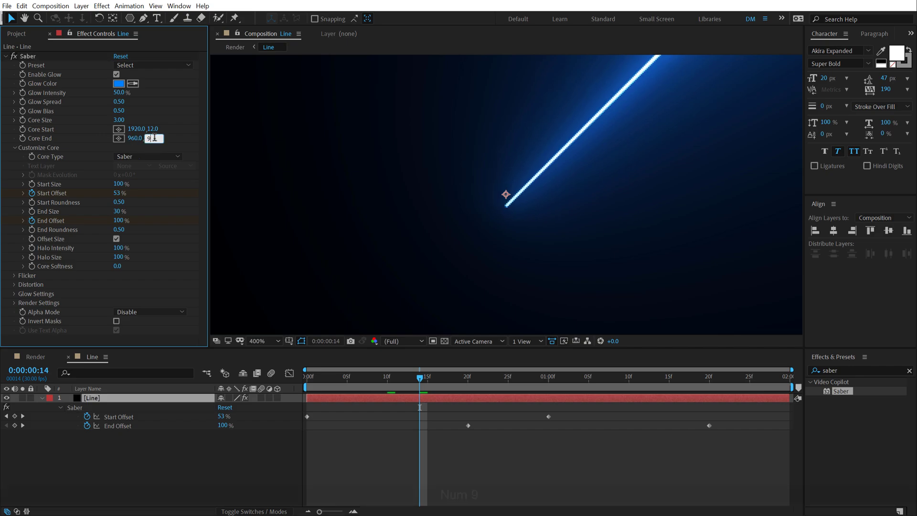
pyautogui.write('60')
pyautogui.press('Return')
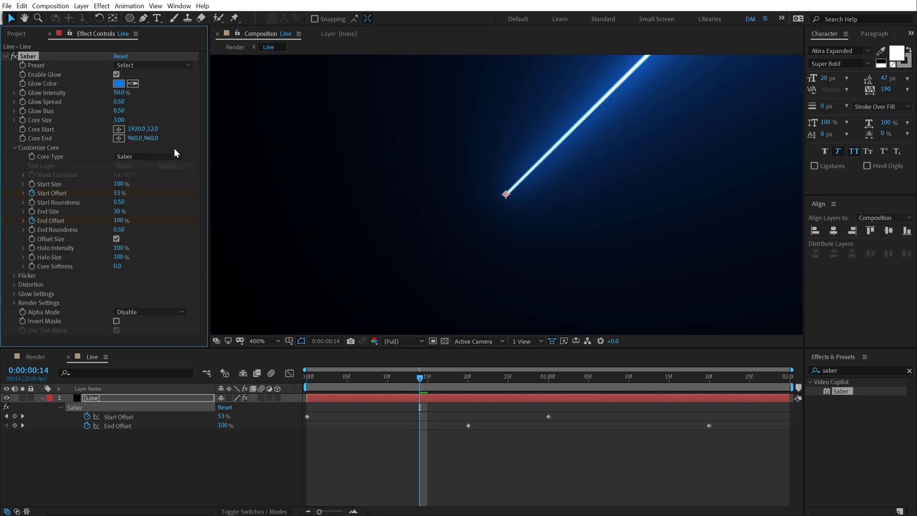
pyautogui.click(153, 127)
pyautogui.write('0')
pyautogui.press('Return')
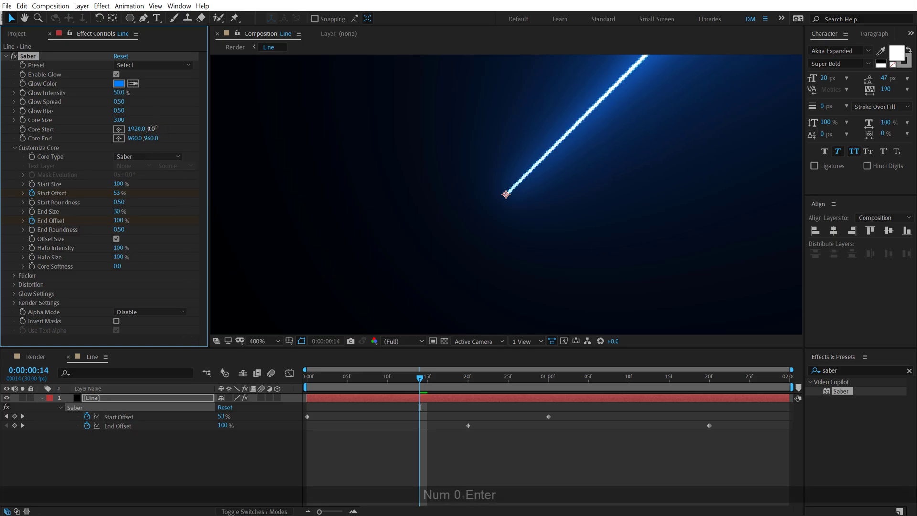
# Back in Render, trim the second Line layer to start at frame 20
pyautogui.click(39, 357)
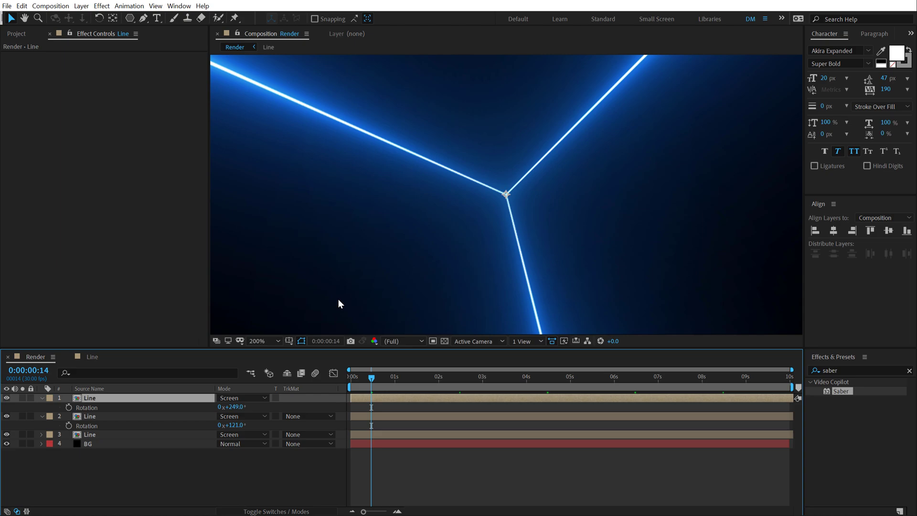
pyautogui.click(162, 463)
pyautogui.press(',')
pyautogui.press(',')
pyautogui.press(',')
pyautogui.press(',')
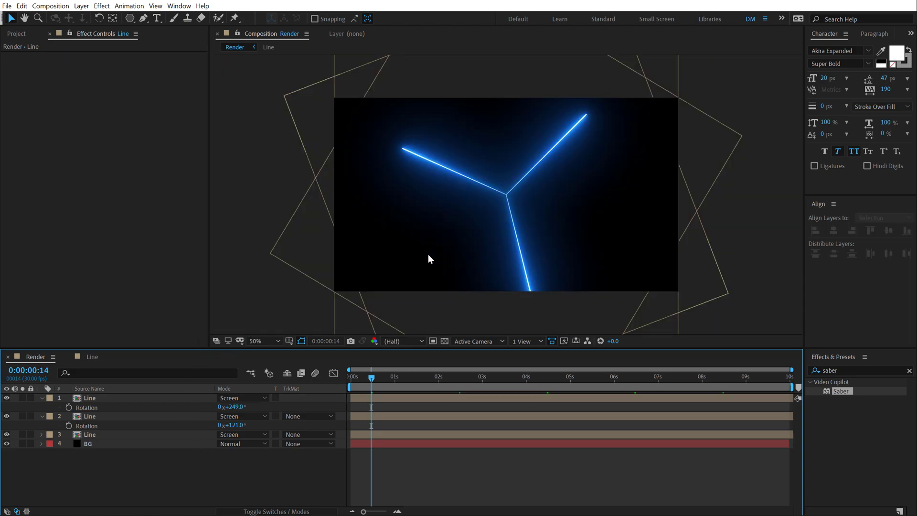
pyautogui.moveTo(375, 380); pyautogui.dragTo(456, 397)
pyautogui.click(364, 418)
pyautogui.hotkey('alt', '[')
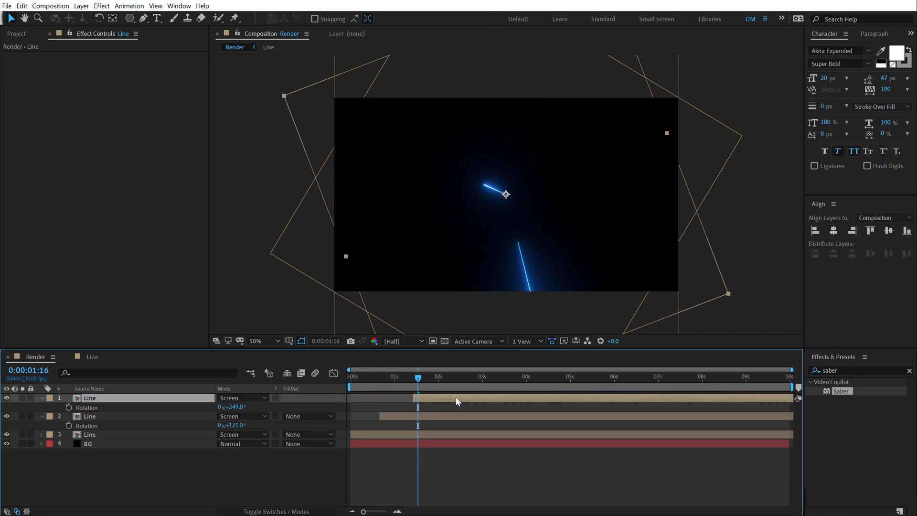
pyautogui.moveTo(368, 376); pyautogui.dragTo(386, 386)
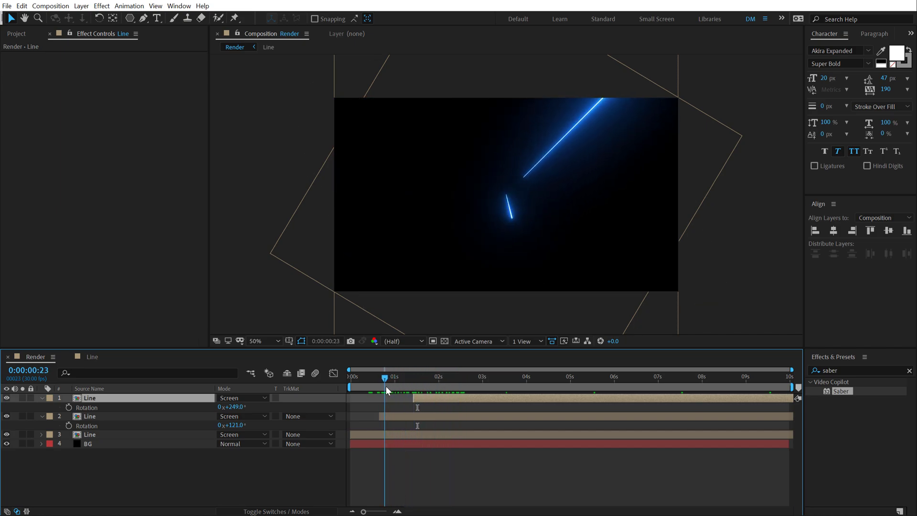
# Delay the top Line layer to start around 1:10 and preview the staggered arms
pyautogui.scroll(3, 388, 405)
pyautogui.moveTo(433, 510); pyautogui.dragTo(418, 510)
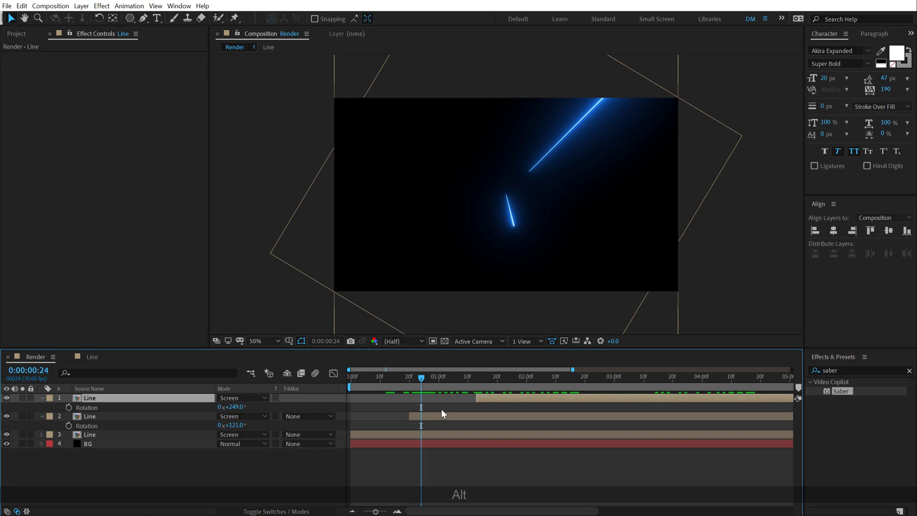
pyautogui.moveTo(478, 380); pyautogui.dragTo(503, 399)
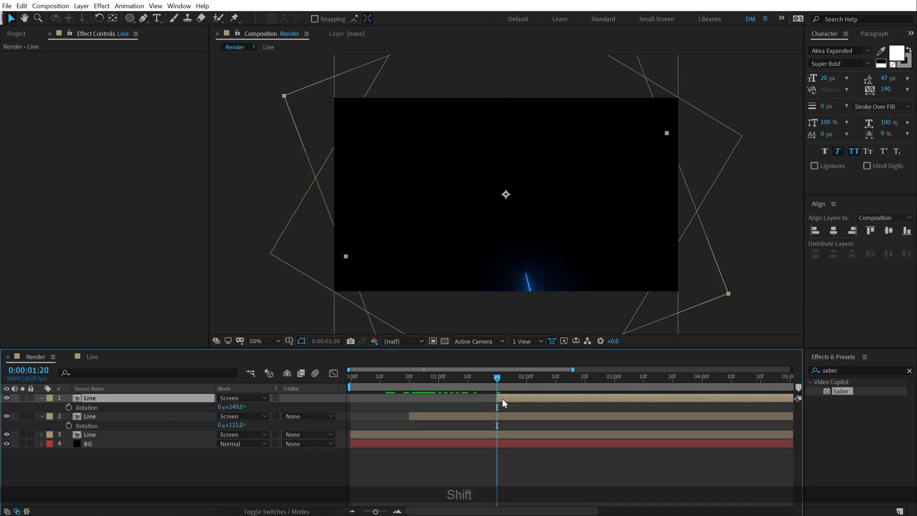
pyautogui.moveTo(368, 380); pyautogui.dragTo(291, 388)
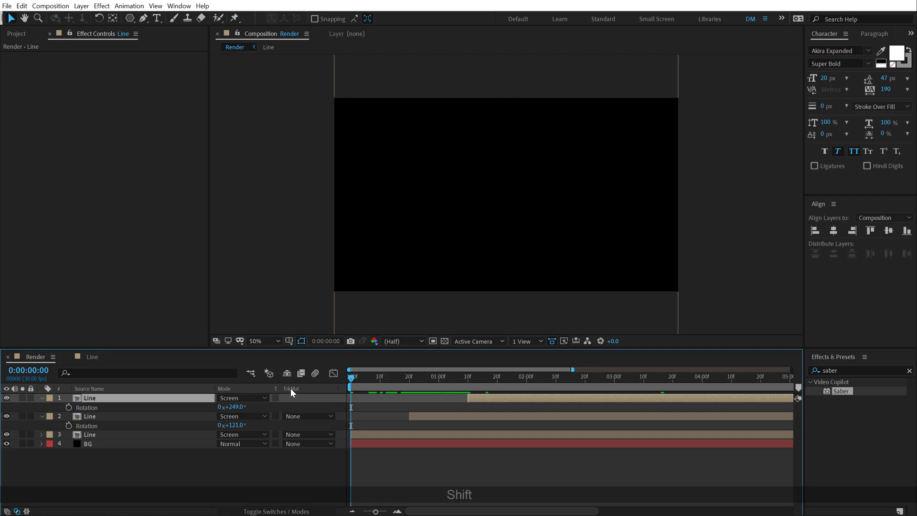
pyautogui.press('space')
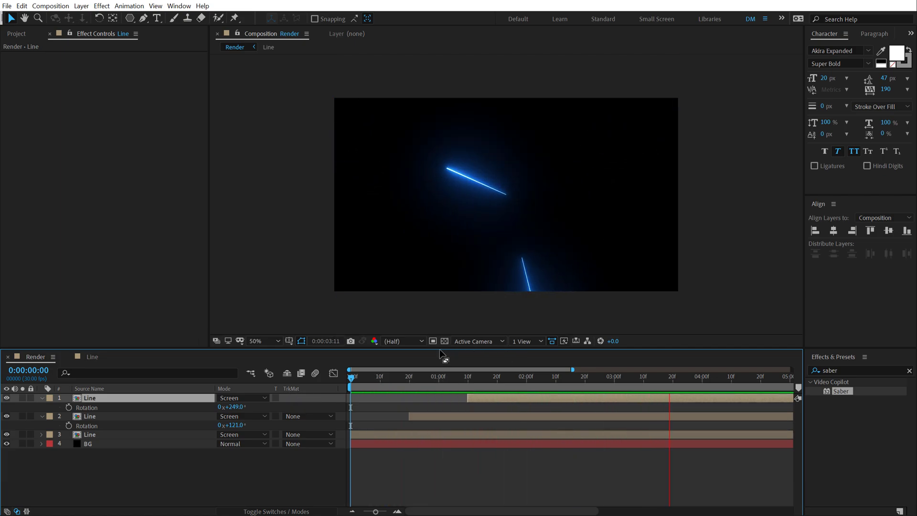
pyautogui.moveTo(417, 377); pyautogui.dragTo(514, 375)
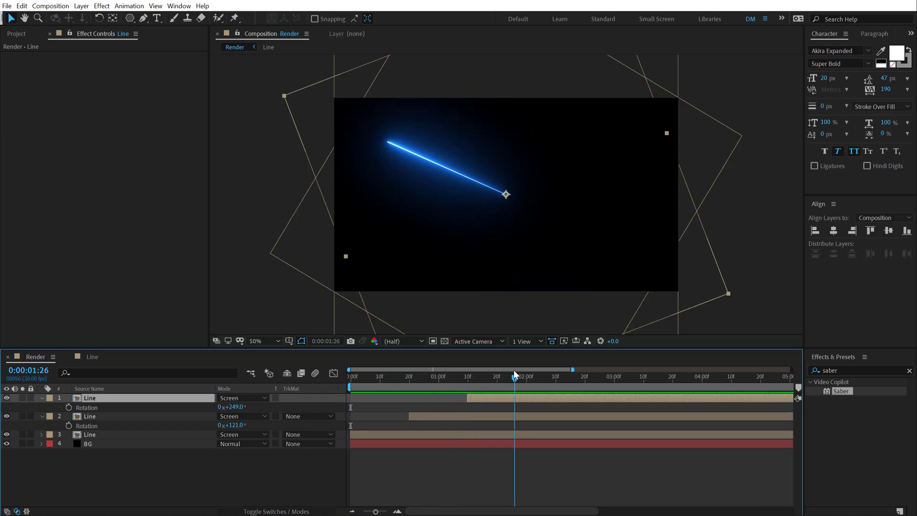
# In the Line comp, move both End Offset keyframes earlier so the first sits at 15f
pyautogui.doubleClick(99, 397)
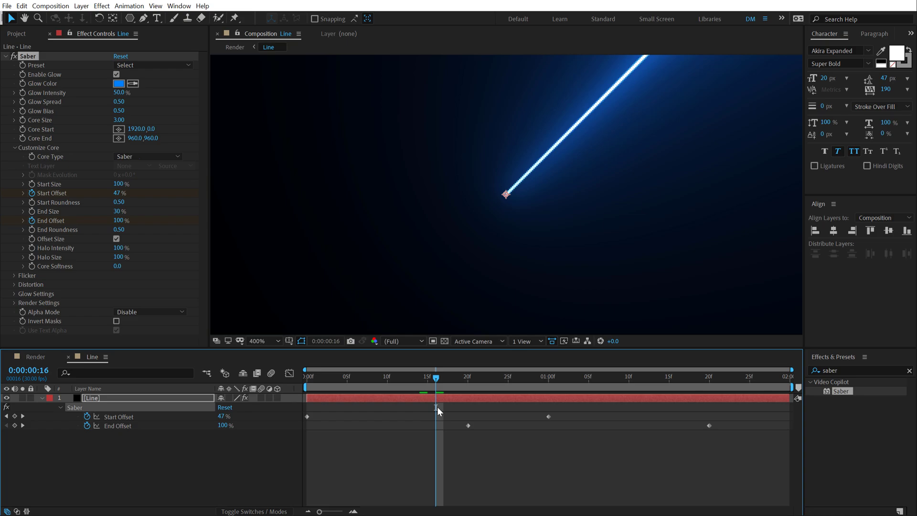
pyautogui.click(429, 378)
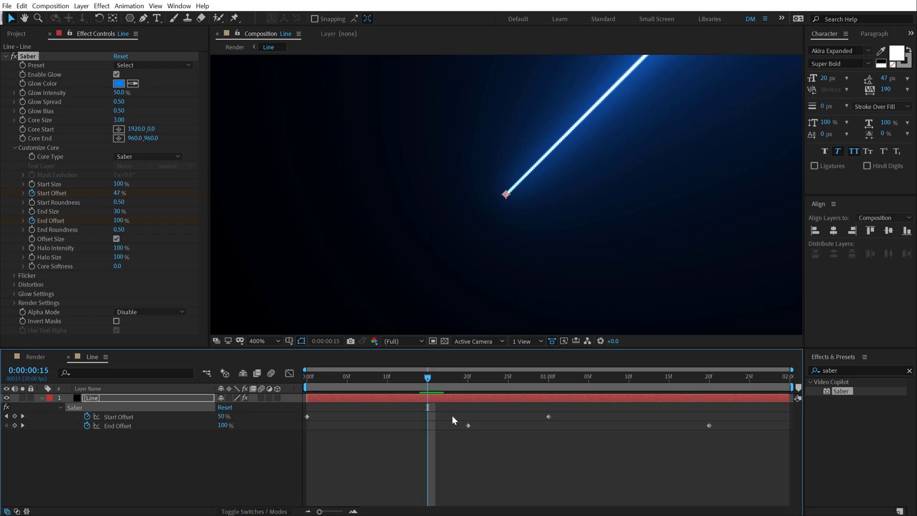
pyautogui.moveTo(453, 423); pyautogui.dragTo(748, 439)
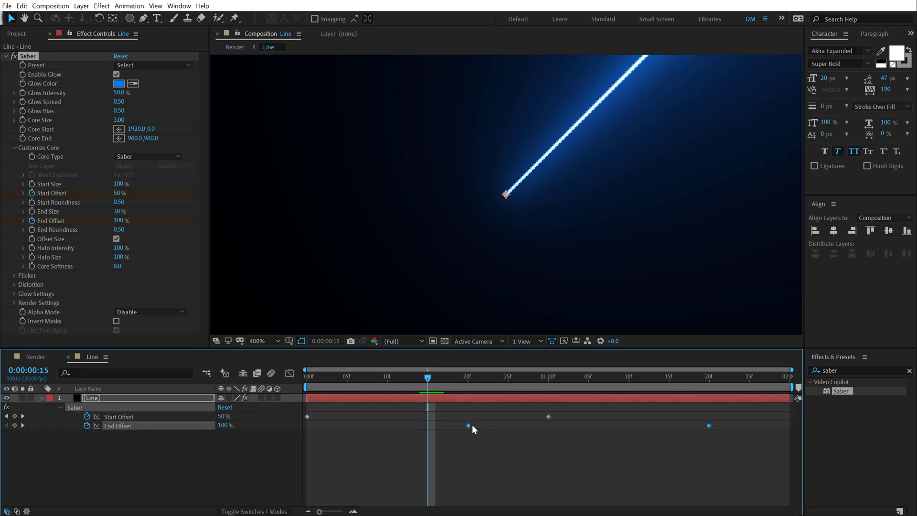
pyautogui.moveTo(468, 425); pyautogui.dragTo(428, 425)
pyautogui.click(391, 449)
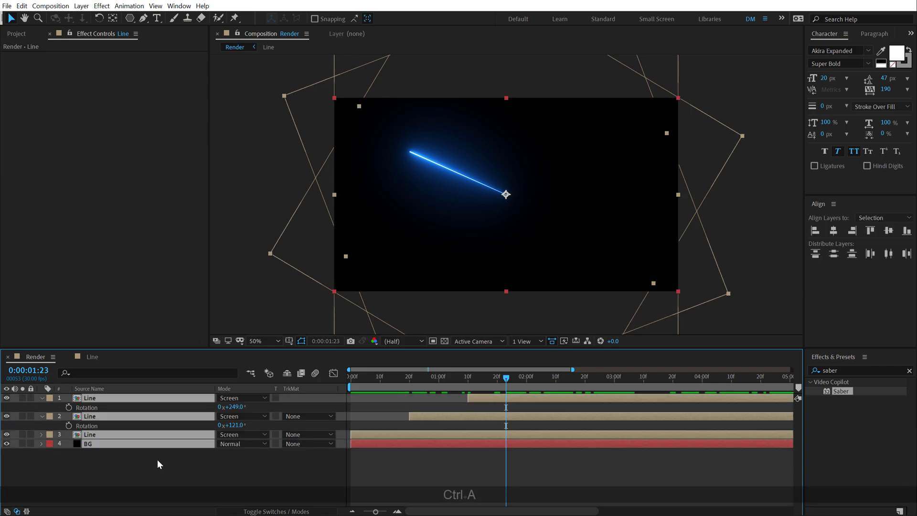
# Pick the Polygon tool and create a new solid layer named Saber
pyautogui.press('u')
pyautogui.press('u')
pyautogui.click(86, 463)
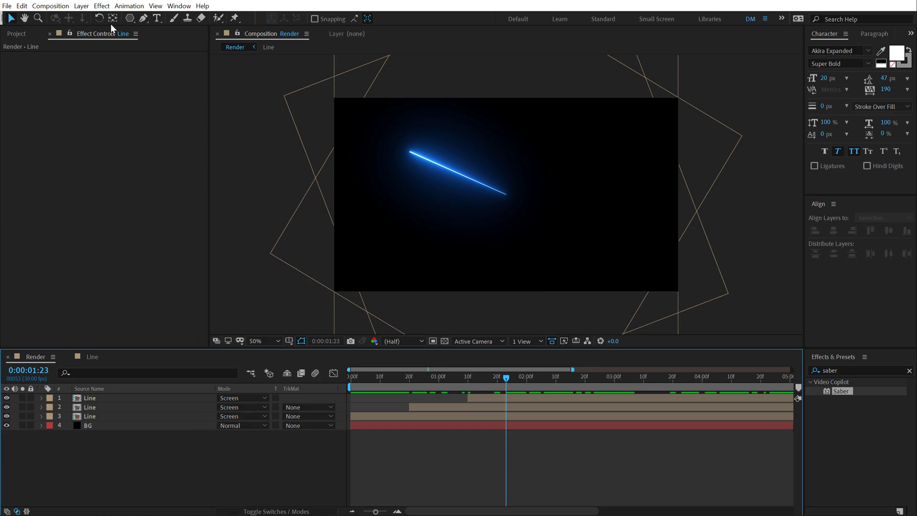
pyautogui.moveTo(129, 18)
pyautogui.mouseDown()
pyautogui.moveTo(148, 28)
pyautogui.moveTo(165, 58)
pyautogui.mouseUp()
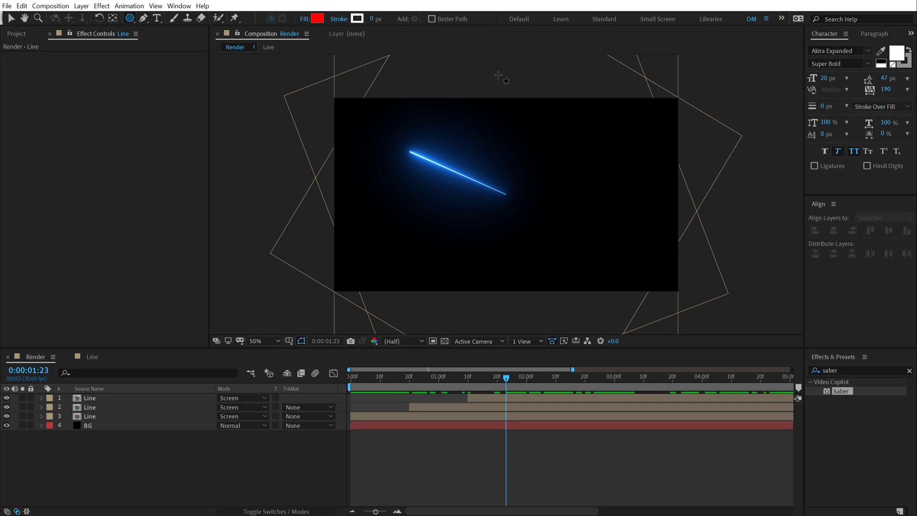
pyautogui.hotkey('ctrl', 'y')
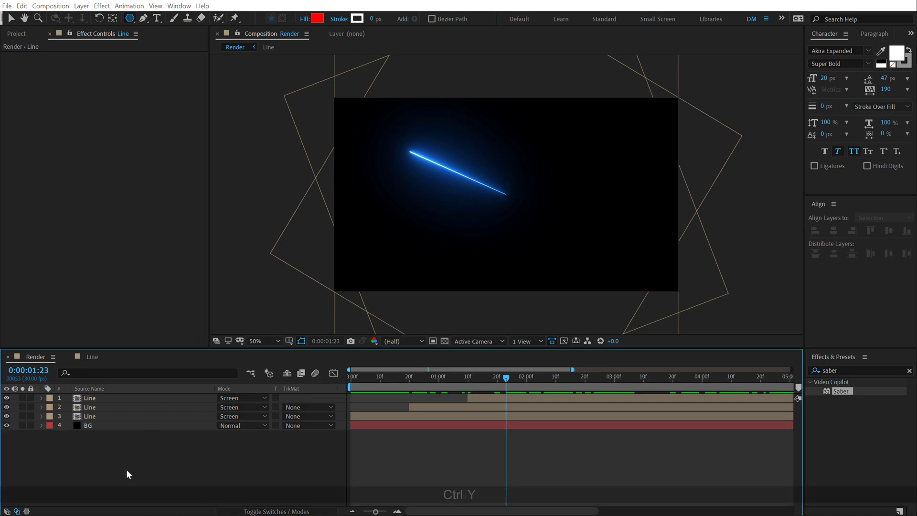
pyautogui.write('Saber')
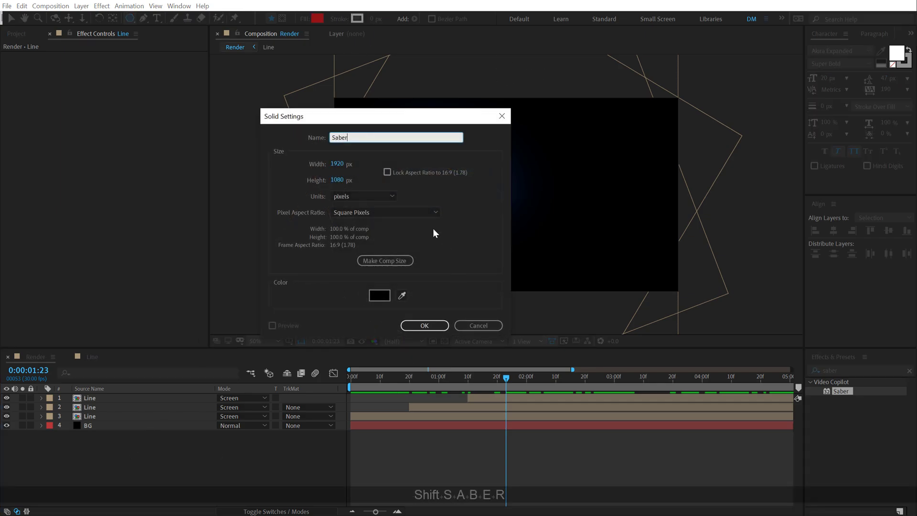
pyautogui.press('Return')
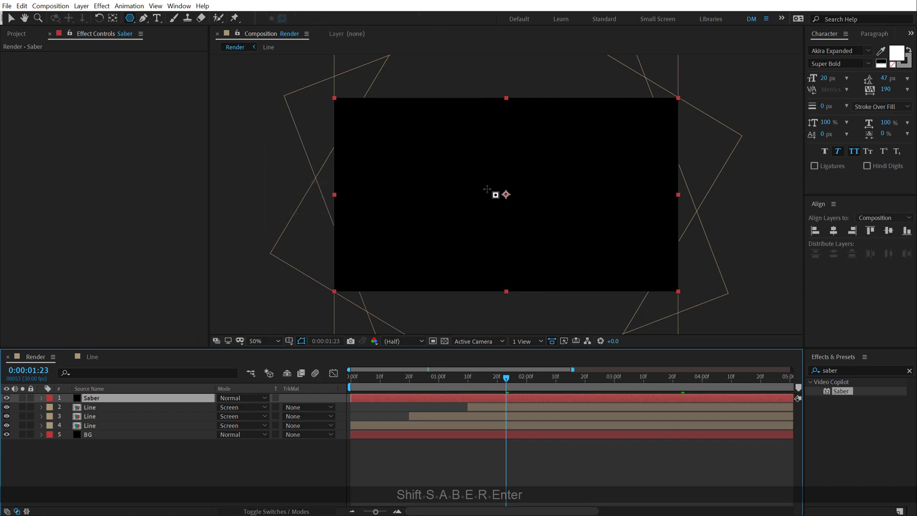
# Draw a triangular polygon mask on Saber from the composition centre
pyautogui.moveTo(506, 195); pyautogui.dragTo(485, 245)
pyautogui.press('Up')
pyautogui.press('Up')
pyautogui.press('Down')
pyautogui.press('Down')
pyautogui.press('Up')
pyautogui.press('Up')
pyautogui.press('Up')
pyautogui.press('Down')
pyautogui.press('Down')
pyautogui.press('Down')
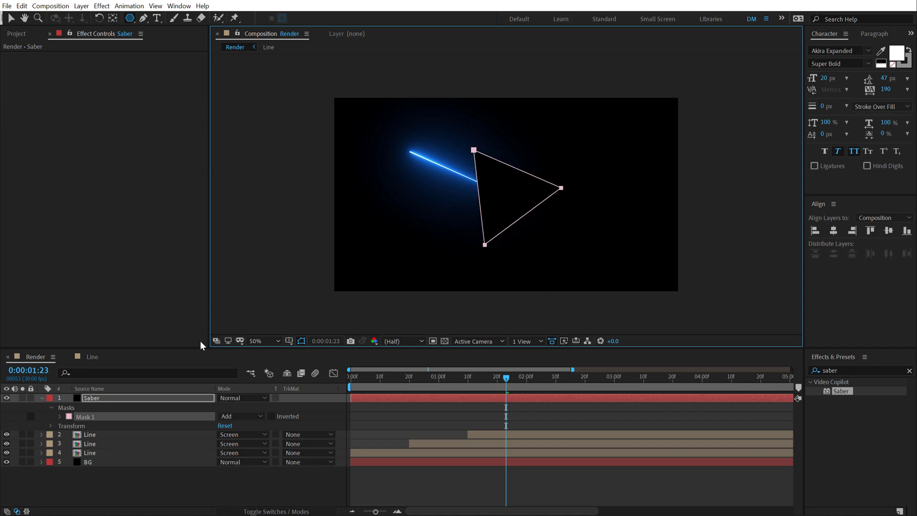
# Apply Saber to the Saber layer with Core Type Layer Masks and pink FF0058 glow
pyautogui.click(97, 389)
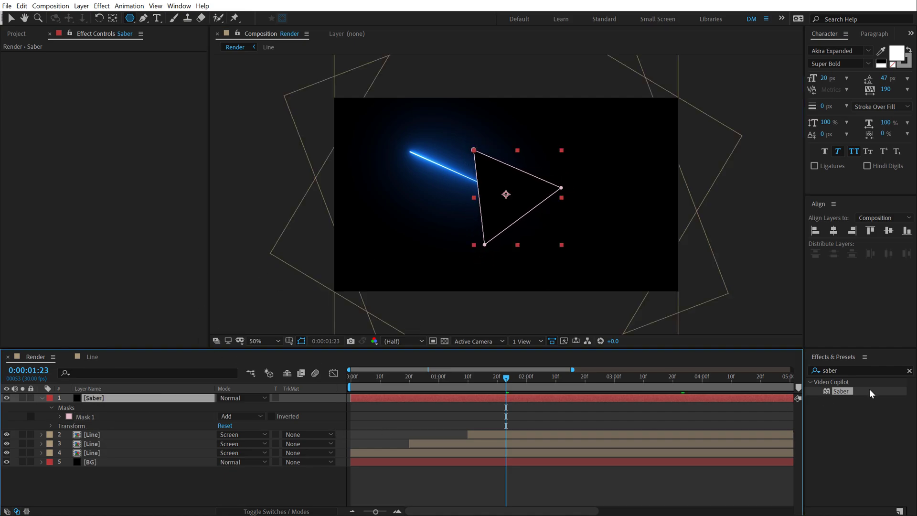
pyautogui.moveTo(837, 393); pyautogui.dragTo(109, 397)
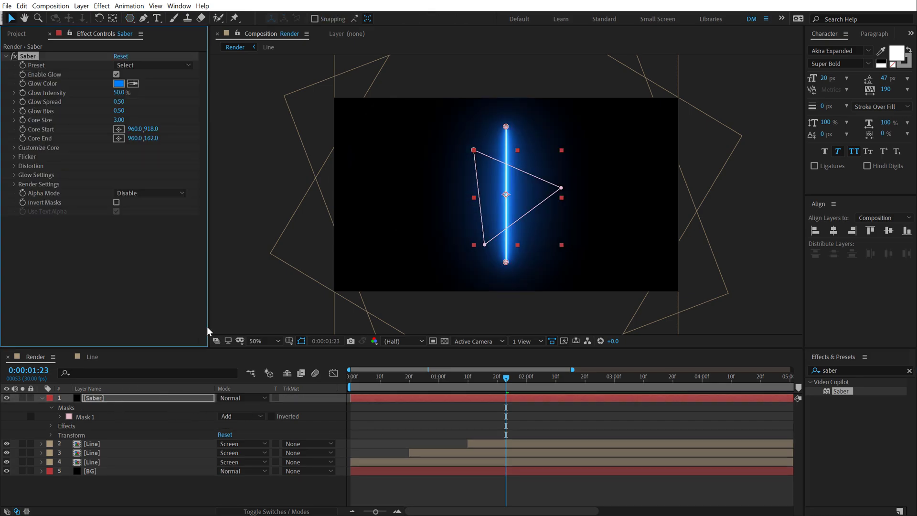
pyautogui.click(14, 149)
pyautogui.click(159, 157)
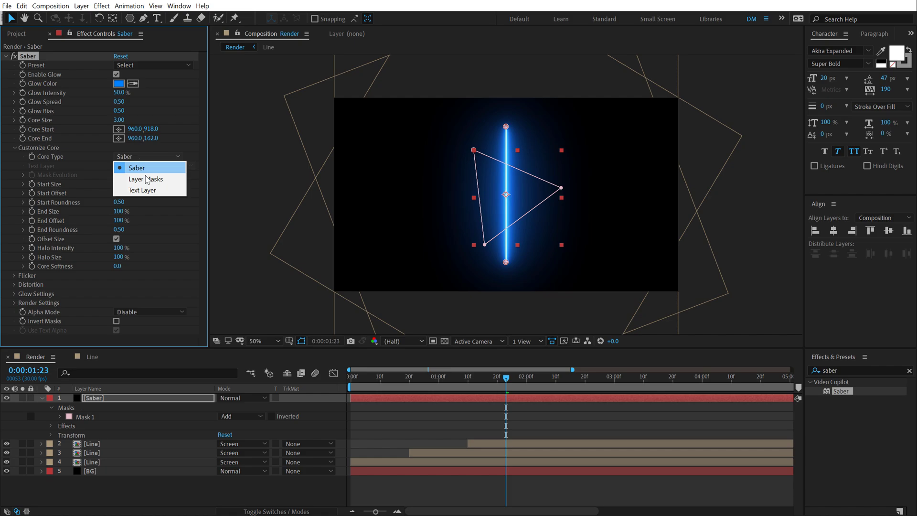
pyautogui.click(144, 179)
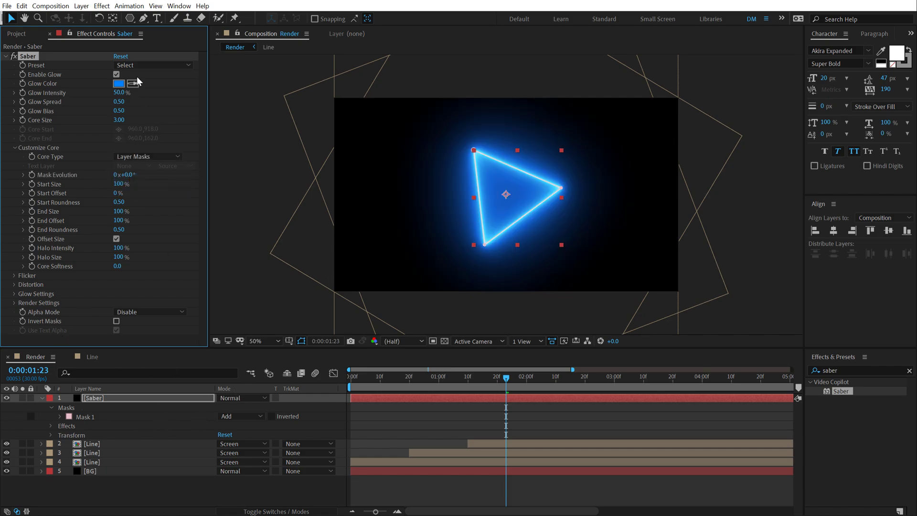
pyautogui.click(119, 86)
pyautogui.click(380, 42)
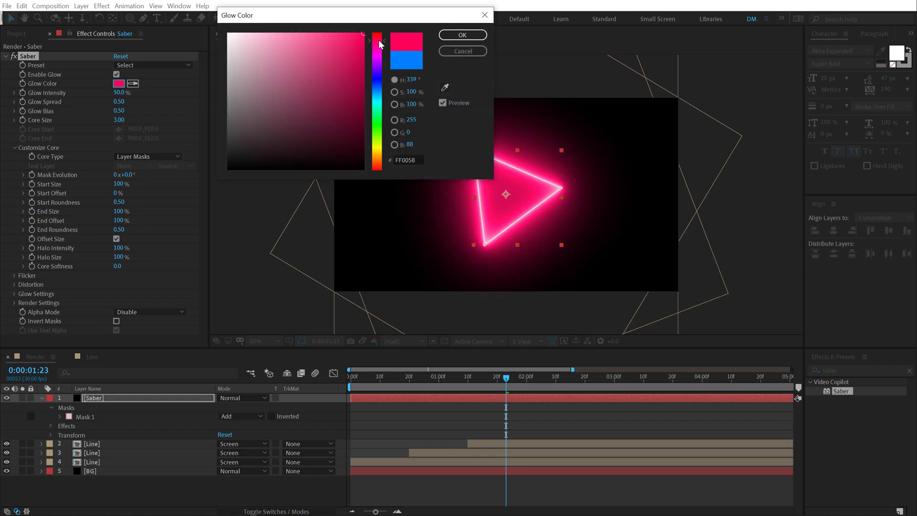
pyautogui.click(462, 35)
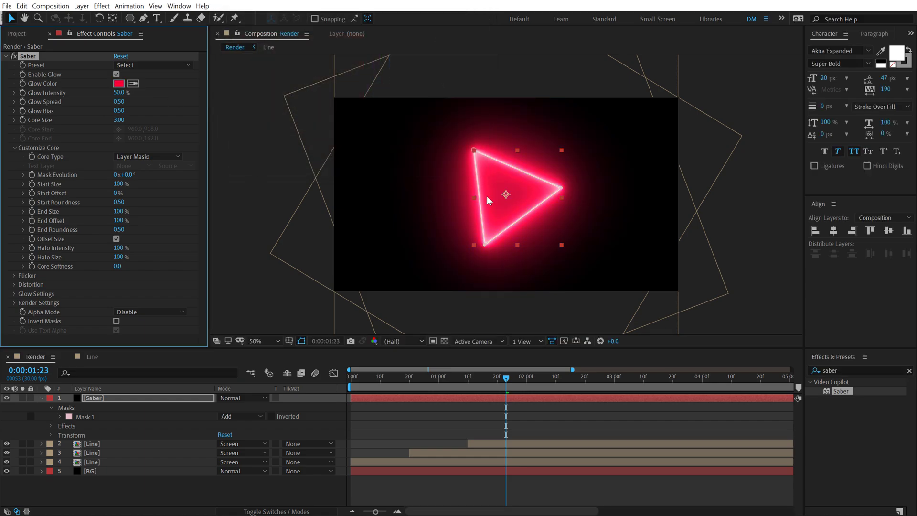
pyautogui.press('/')
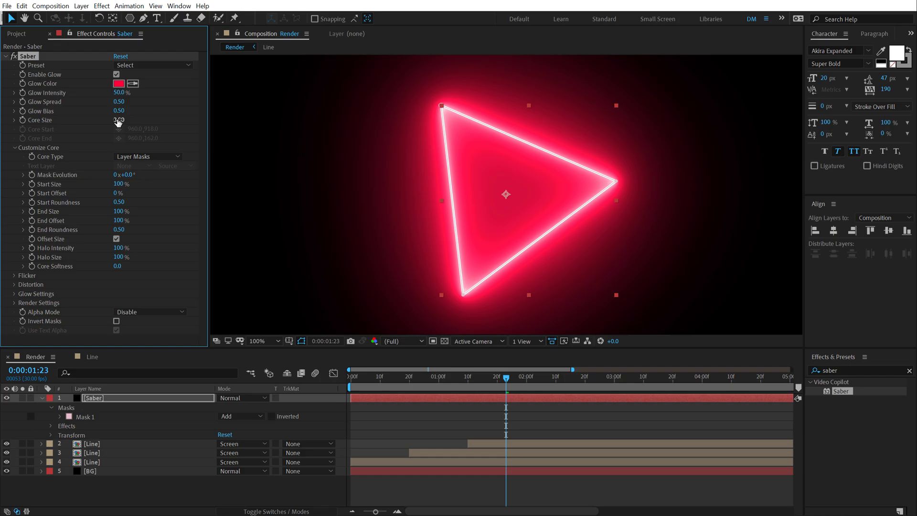
# Set the Saber effect's Core Size to 2.00
pyautogui.click(118, 121)
pyautogui.write('2')
pyautogui.press('KP_Enter')
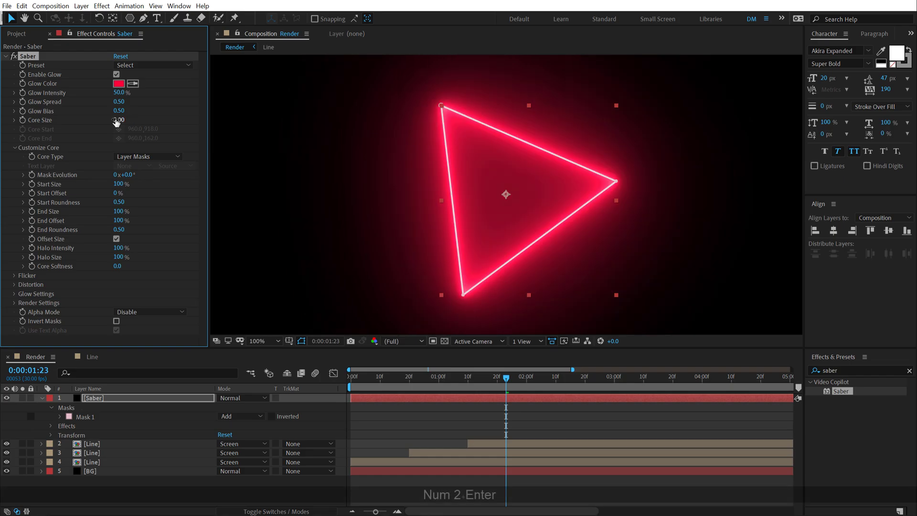
pyautogui.press(',')
pyautogui.click(167, 487)
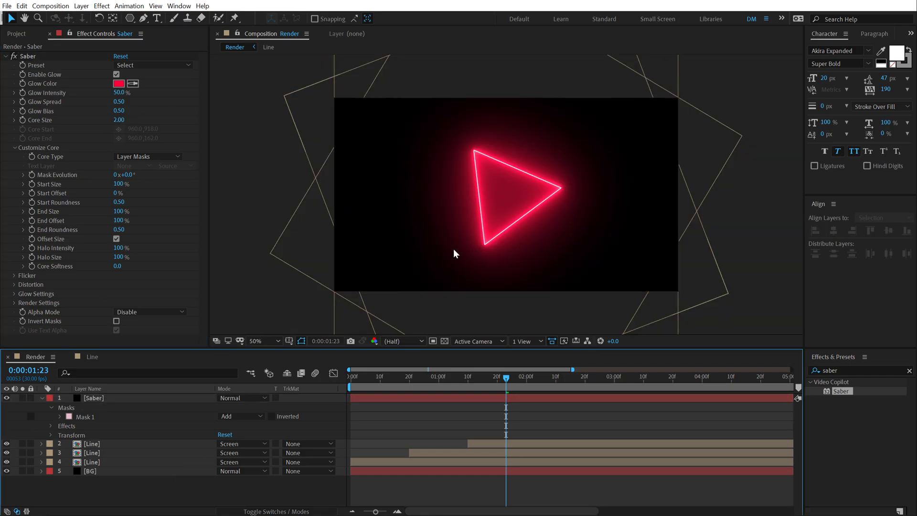
pyautogui.press('.')
pyautogui.press(',')
# Set the Saber layer's blending mode to Screen
pyautogui.press('F4')
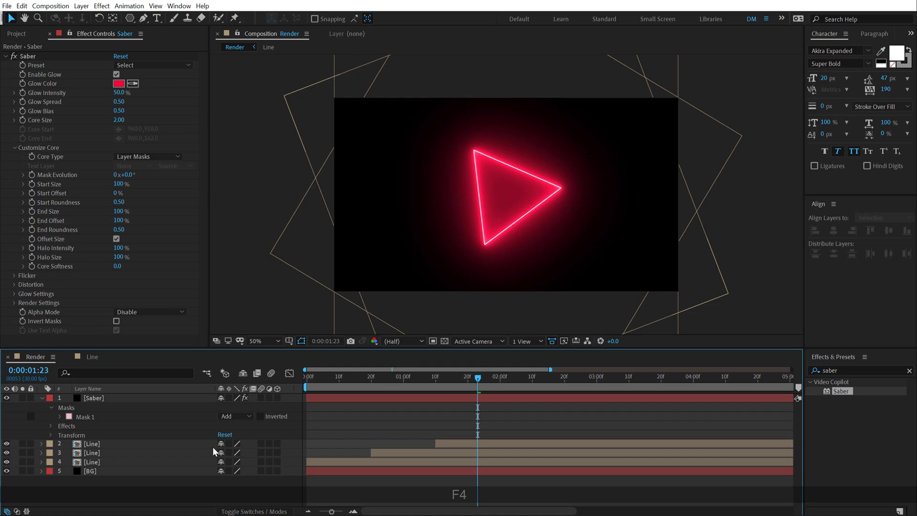
pyautogui.press('F4')
pyautogui.click(241, 398)
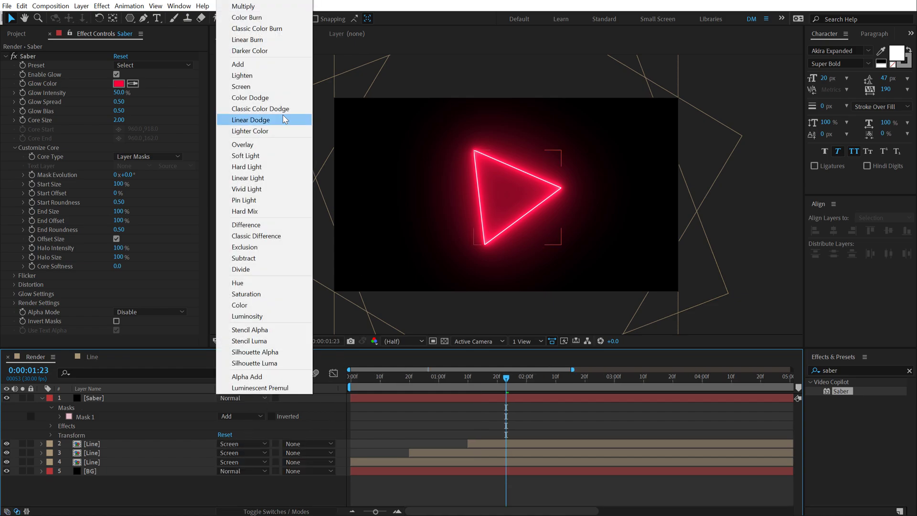
pyautogui.click(269, 87)
pyautogui.click(269, 87)
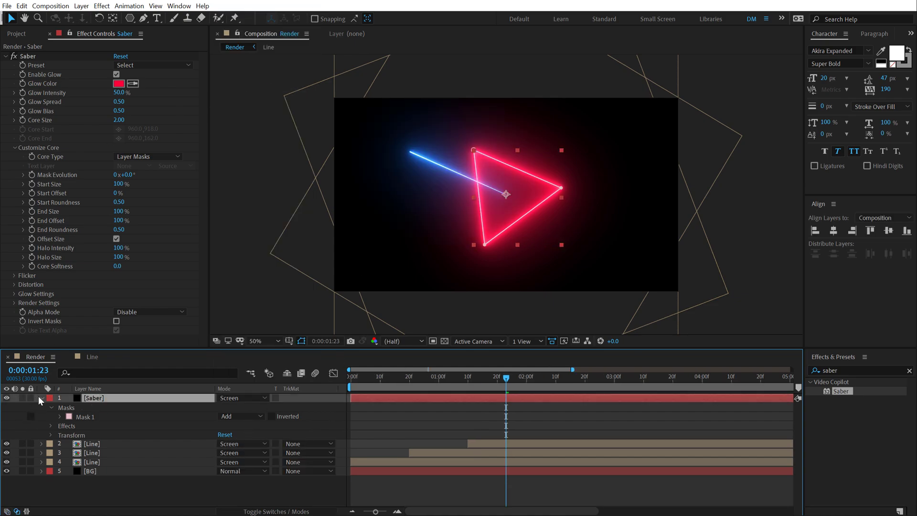
pyautogui.click(40, 397)
pyautogui.click(183, 455)
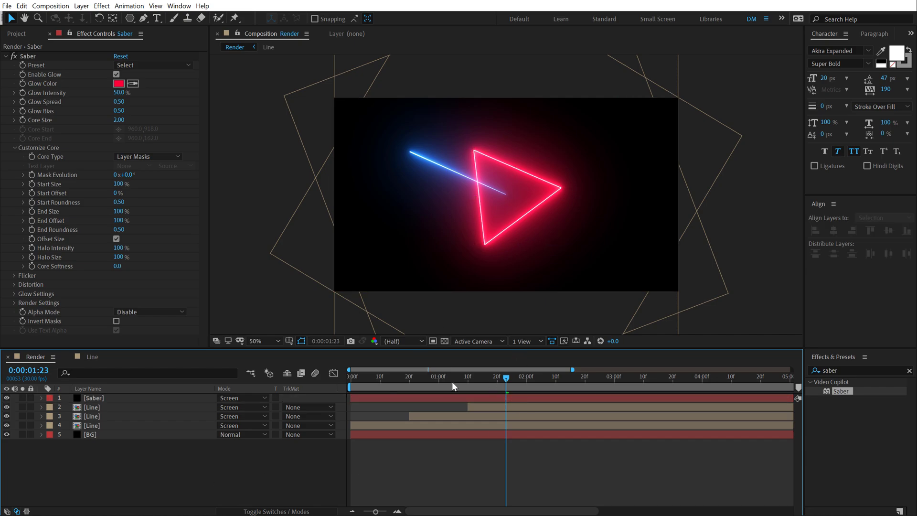
# Lower the Saber effect's Glow Bias to 0.30
pyautogui.press('Home')
pyautogui.click(95, 398)
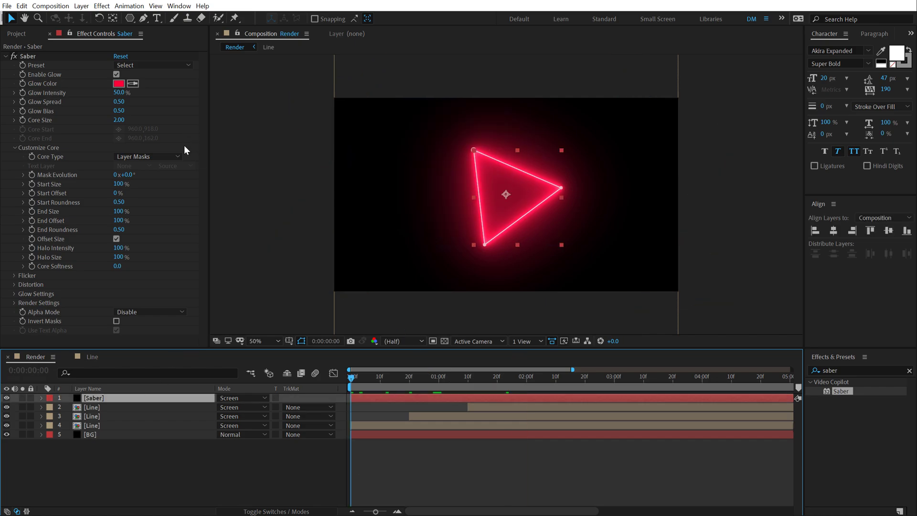
pyautogui.click(119, 111)
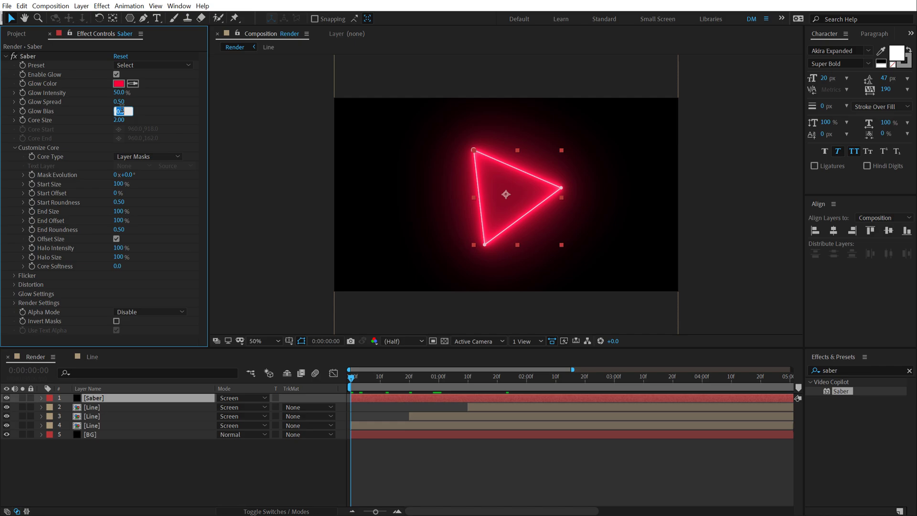
pyautogui.write('.3')
pyautogui.press('Return')
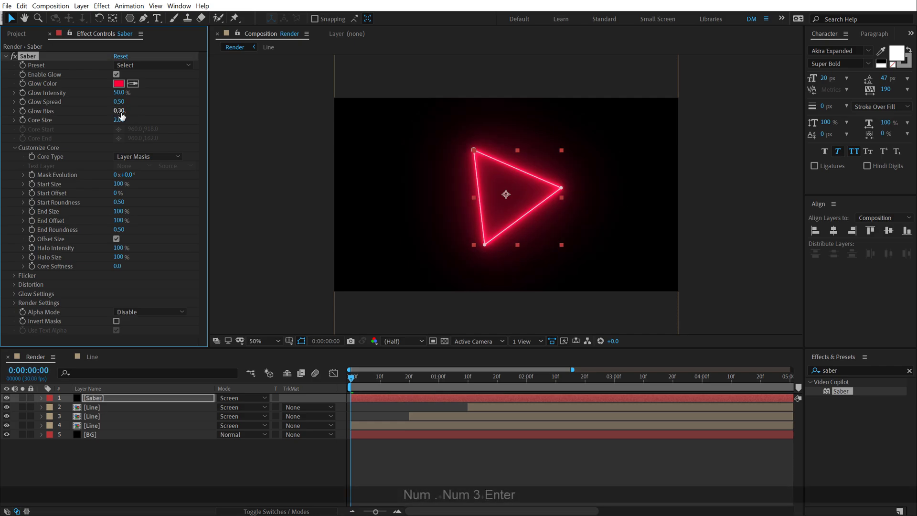
pyautogui.click(113, 461)
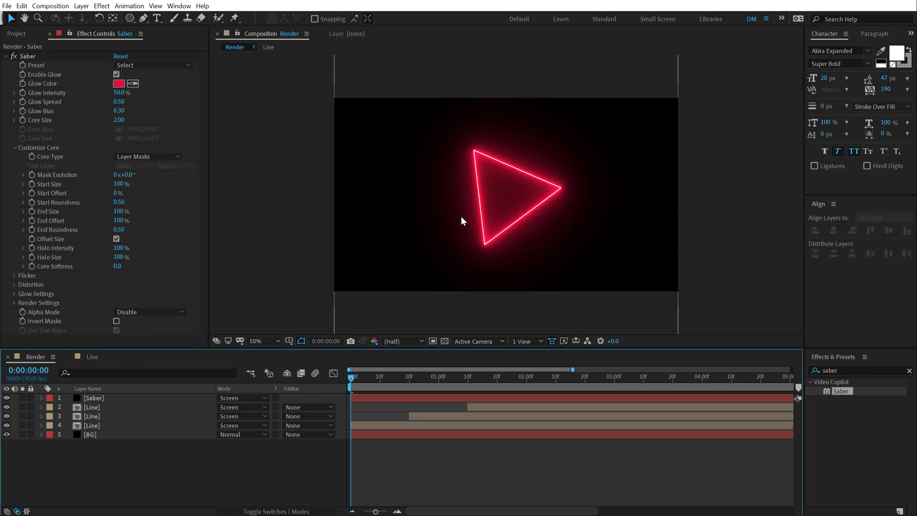
pyautogui.click(95, 399)
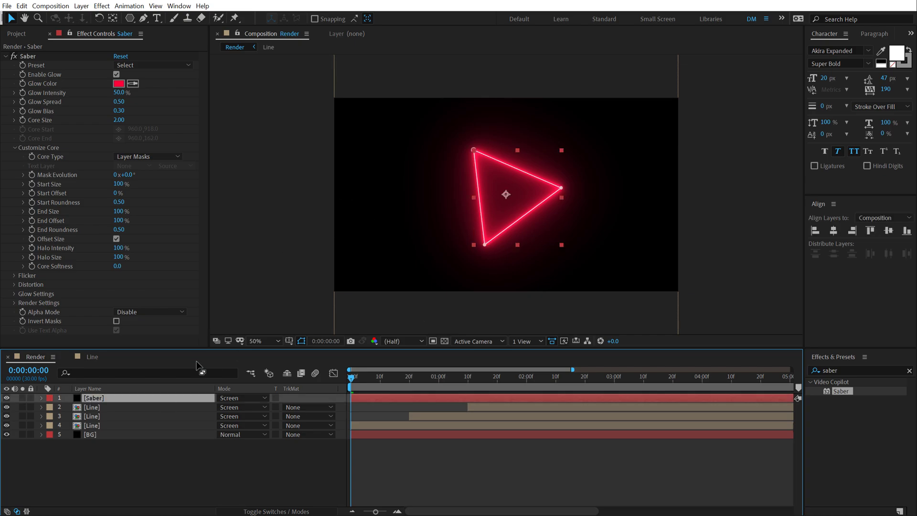
# Scale the Saber layer down to about 60%
pyautogui.press('s')
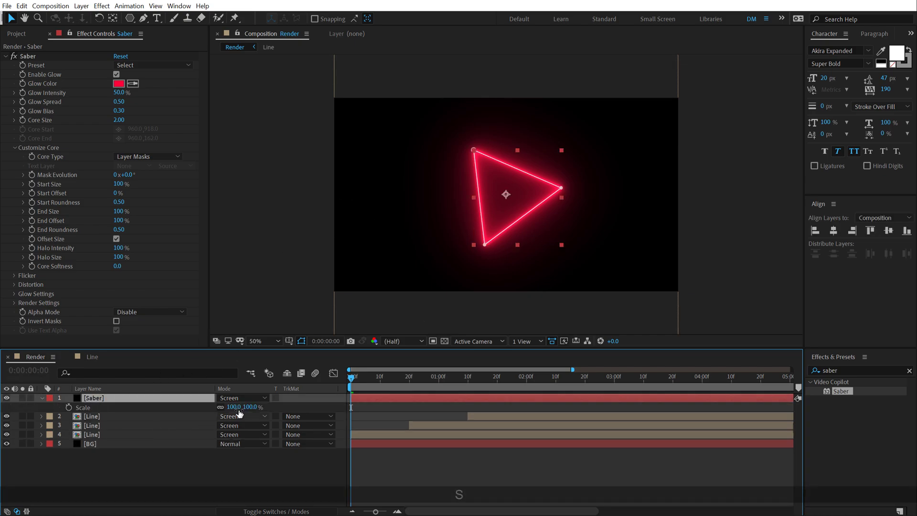
pyautogui.moveTo(248, 408)
pyautogui.mouseDown()
pyautogui.moveTo(221, 408)
pyautogui.moveTo(234, 413)
pyautogui.mouseUp()
pyautogui.scroll(4, 523, 259)
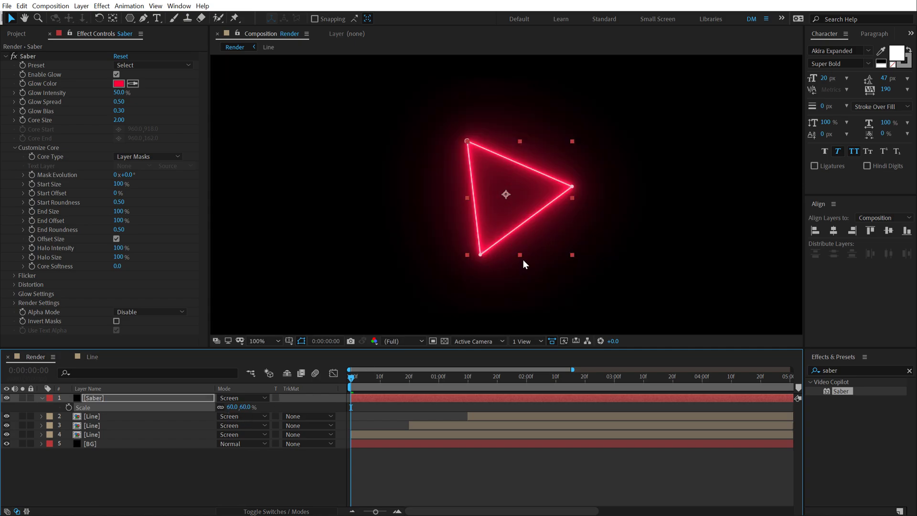
pyautogui.scroll(-2, 493, 268)
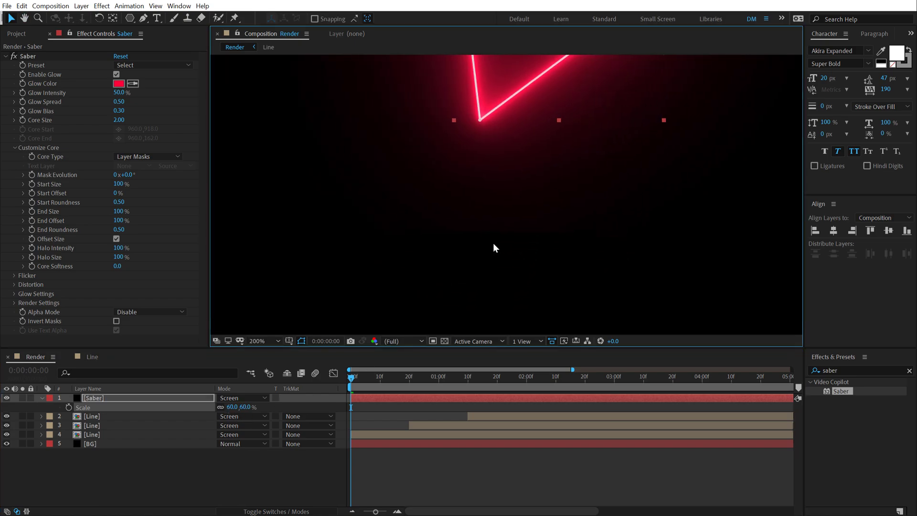
pyautogui.moveTo(511, 219); pyautogui.dragTo(492, 281)
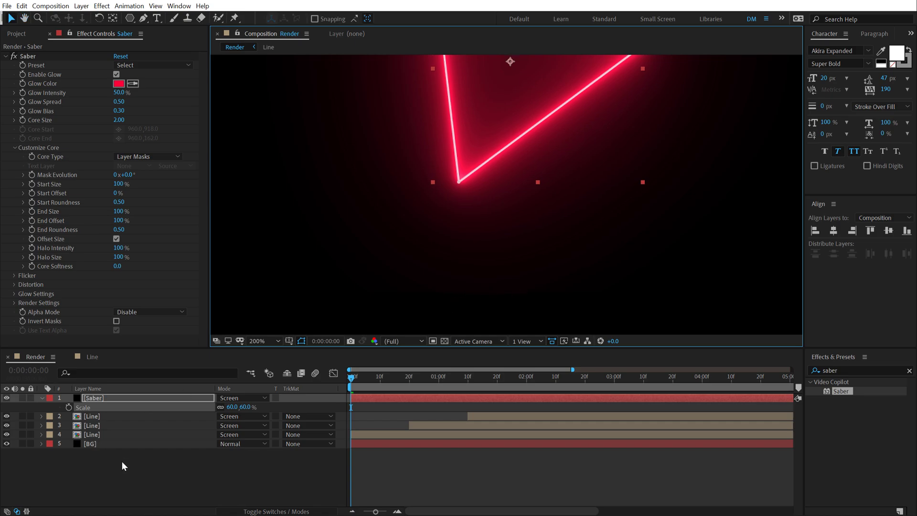
# Free-transform Mask 1 to shrink the triangle around its centre, then zoom to 50%
pyautogui.click(94, 398)
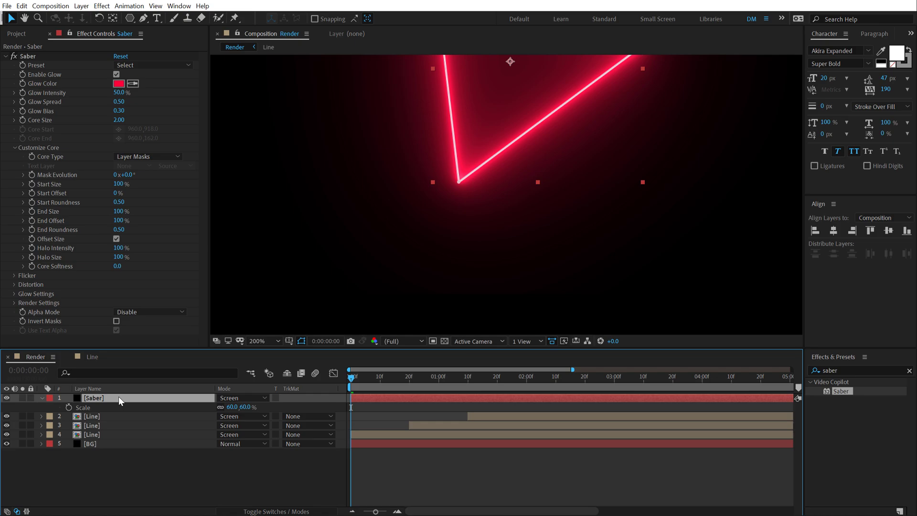
pyautogui.press('m')
pyautogui.click(87, 407)
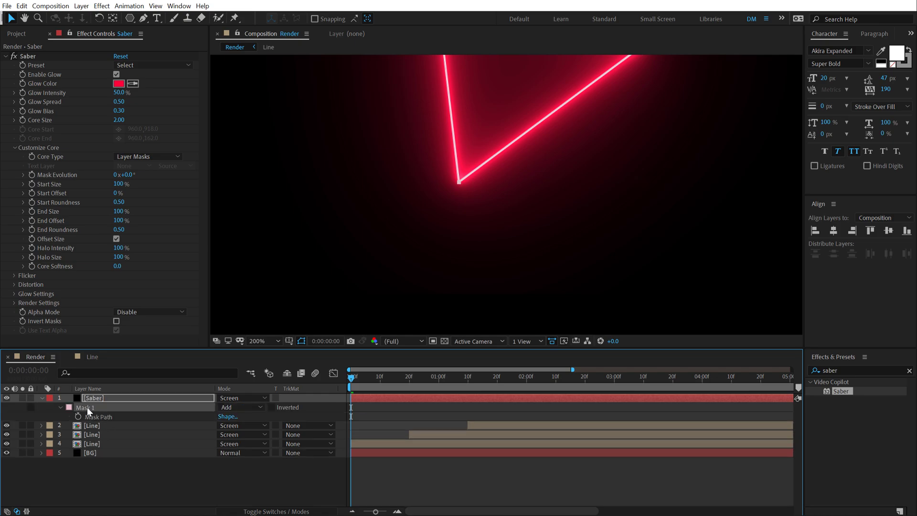
pyautogui.hotkey('ctrl', 't')
pyautogui.press(',')
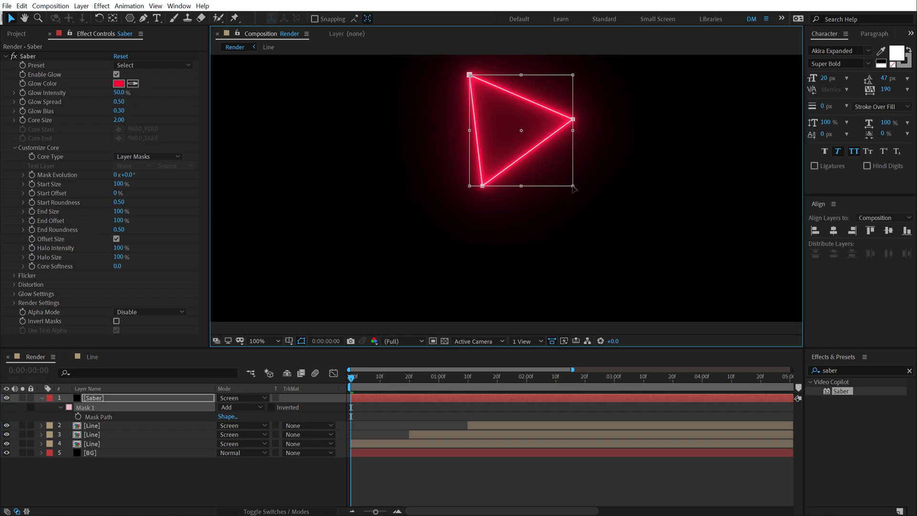
pyautogui.moveTo(575, 189); pyautogui.dragTo(566, 185)
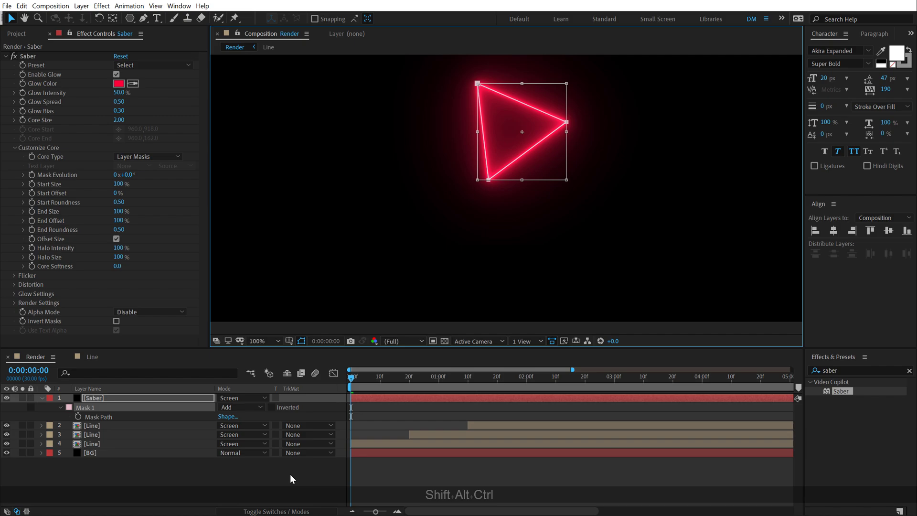
pyautogui.click(430, 296)
pyautogui.moveTo(478, 212); pyautogui.dragTo(468, 245)
pyautogui.press(',')
pyautogui.press('v')
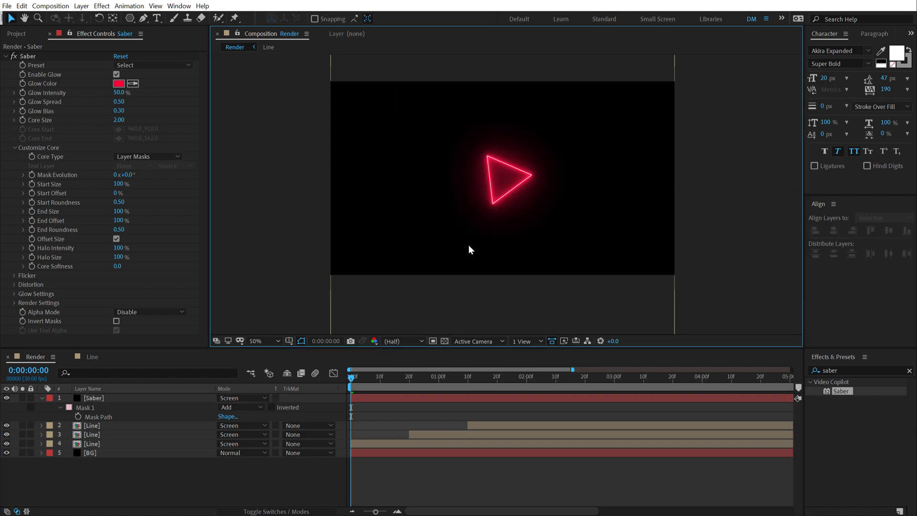
pyautogui.click(90, 397)
# Set starting keyframes at 0s for Saber's Rotation and Opacity, with opacity 0%
pyautogui.press('s')
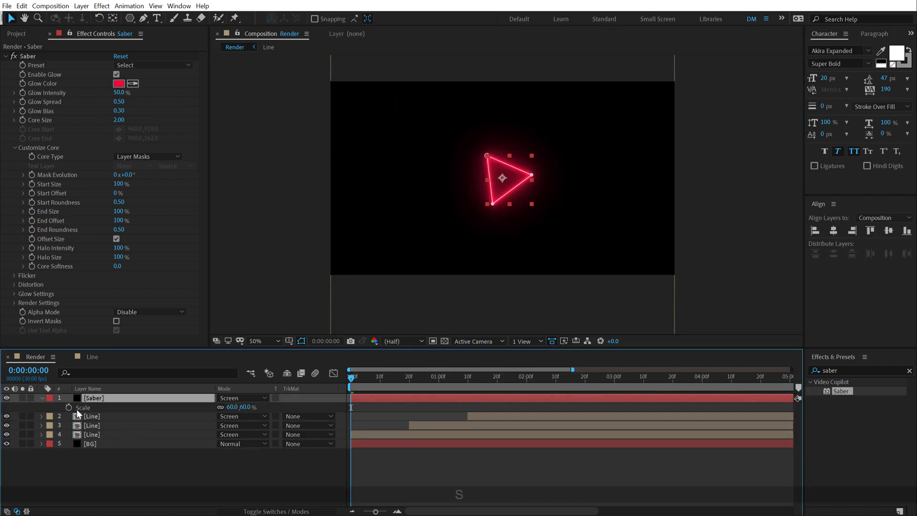
pyautogui.press('r')
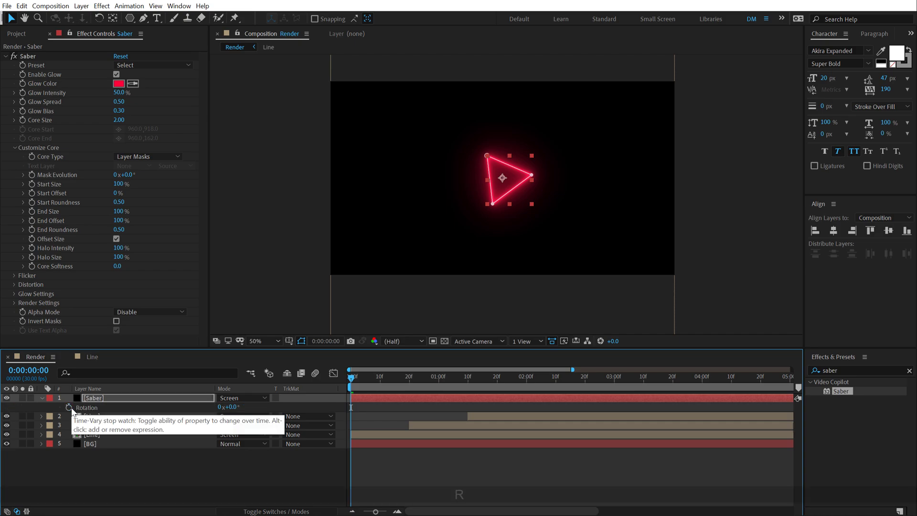
pyautogui.click(69, 408)
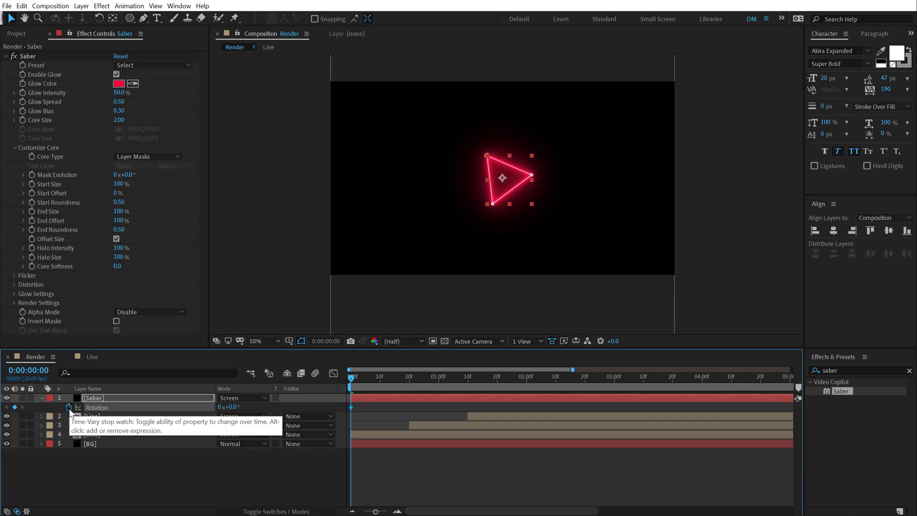
pyautogui.press('t')
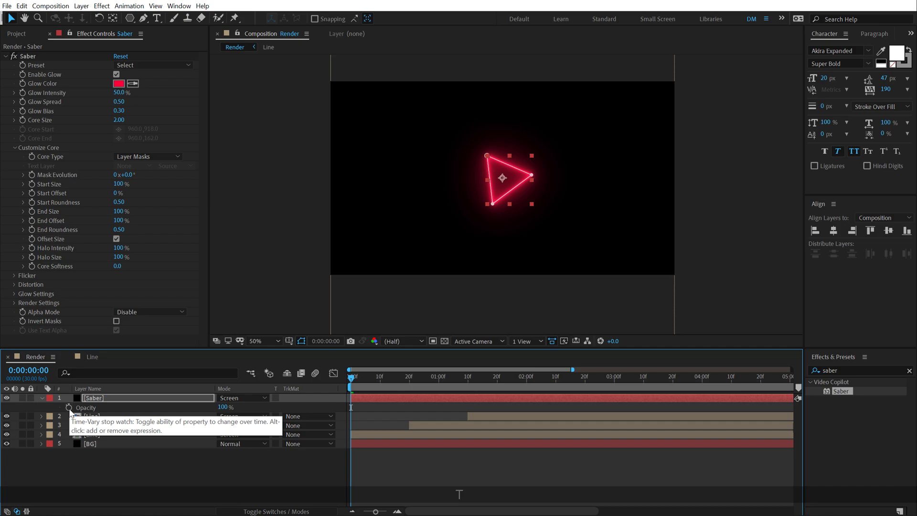
pyautogui.click(68, 408)
pyautogui.moveTo(219, 411); pyautogui.dragTo(120, 414)
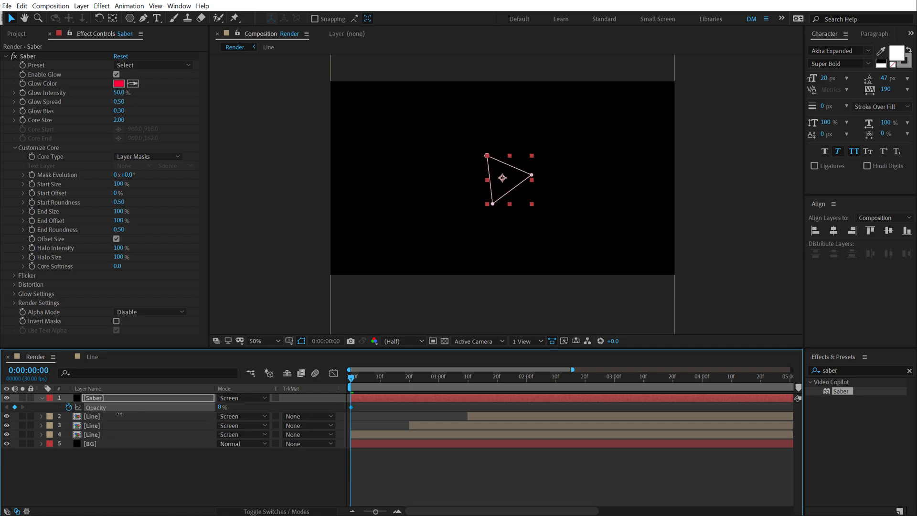
pyautogui.press('u')
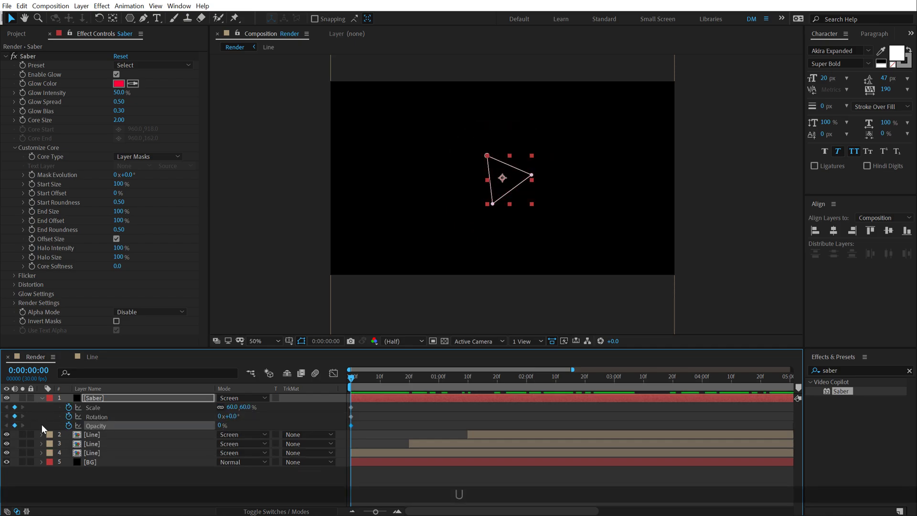
# Rotate the triangle to 95° at 3 seconds and set opacity 100% at 1 second
pyautogui.moveTo(395, 379); pyautogui.dragTo(615, 391)
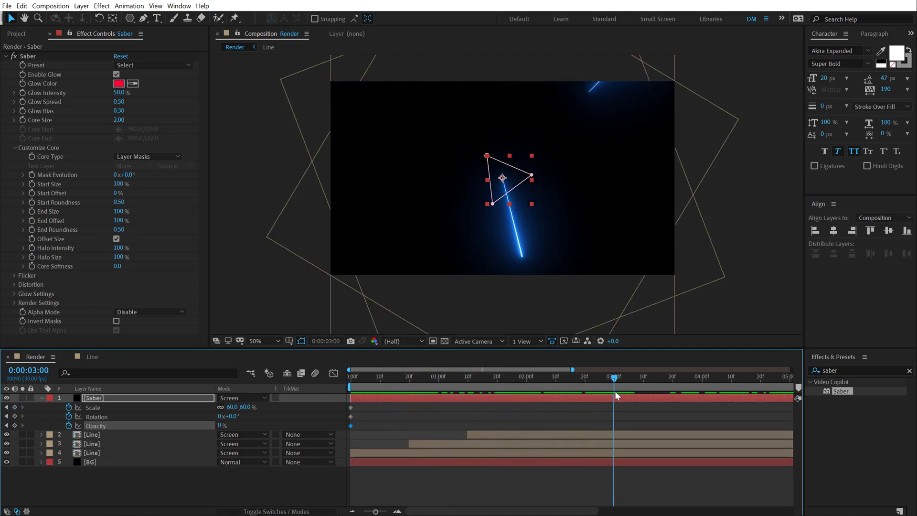
pyautogui.click(176, 501)
pyautogui.moveTo(233, 416); pyautogui.dragTo(336, 400)
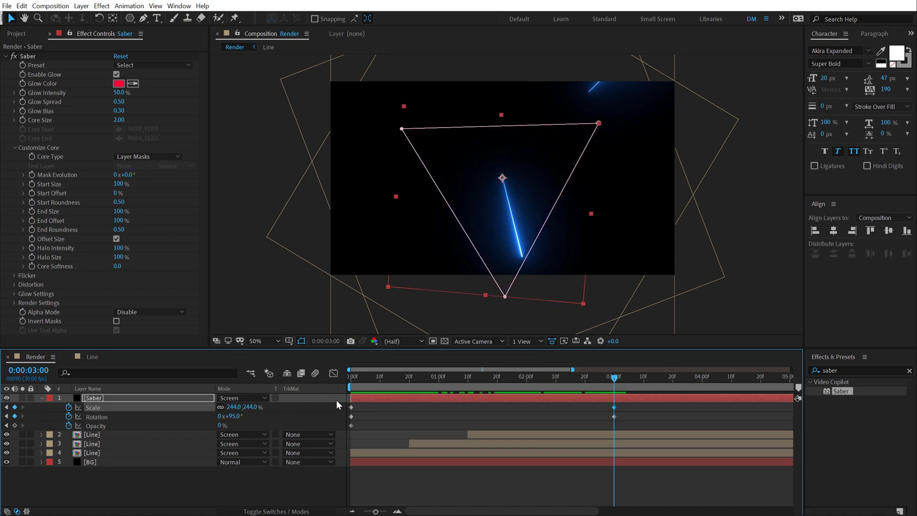
pyautogui.moveTo(415, 375); pyautogui.dragTo(438, 376)
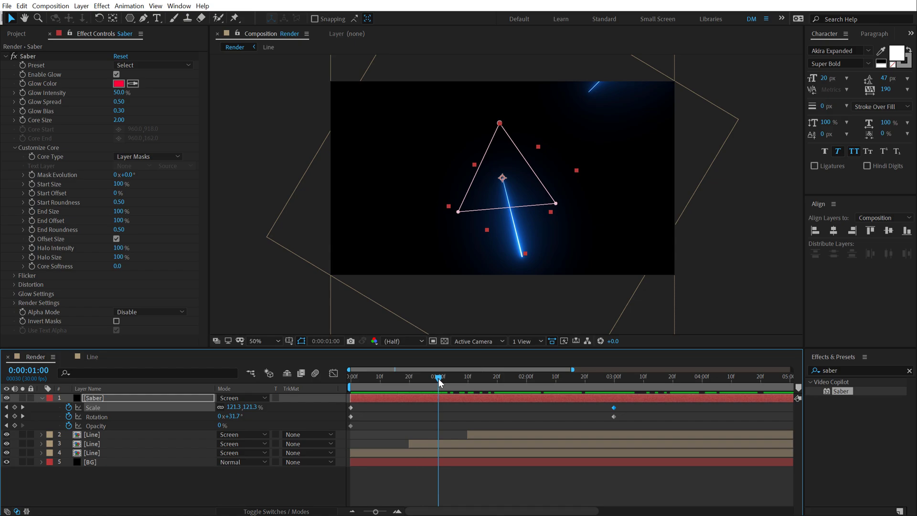
pyautogui.write('100')
pyautogui.press('Return')
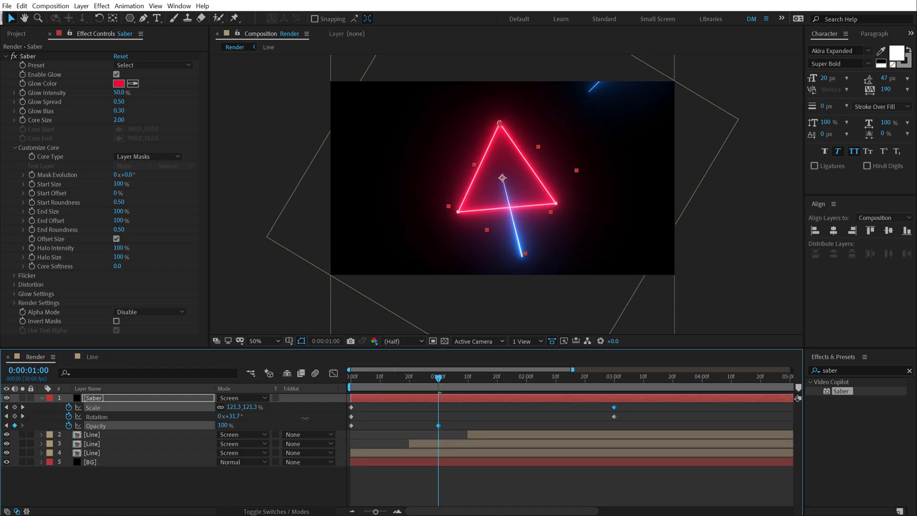
pyautogui.press('space')
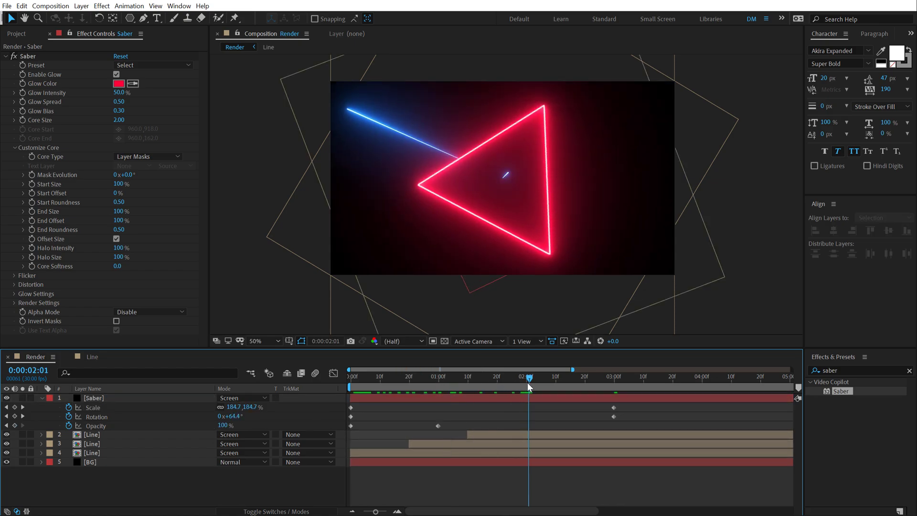
# Hold opacity at 100% at 2 seconds, fade to 0% at 3 seconds, and preview
pyautogui.click(15, 425)
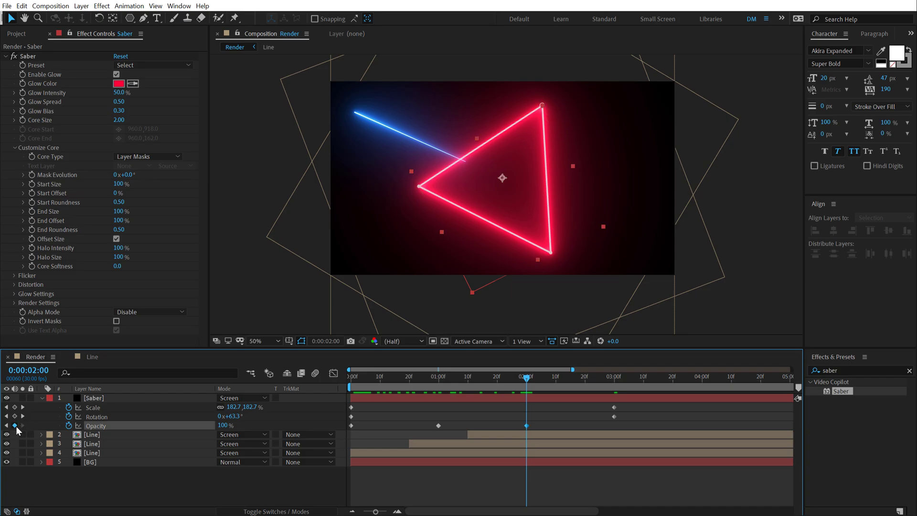
pyautogui.moveTo(573, 378); pyautogui.dragTo(613, 377)
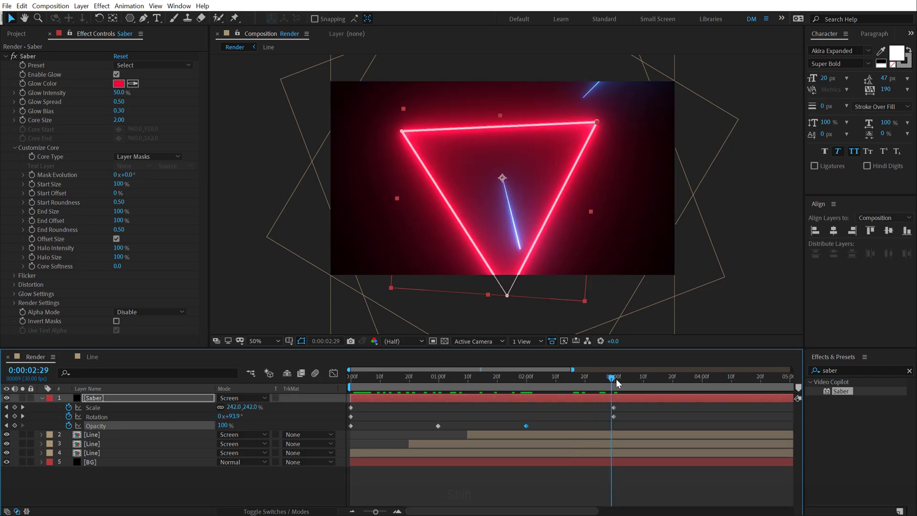
pyautogui.moveTo(219, 425); pyautogui.dragTo(192, 425)
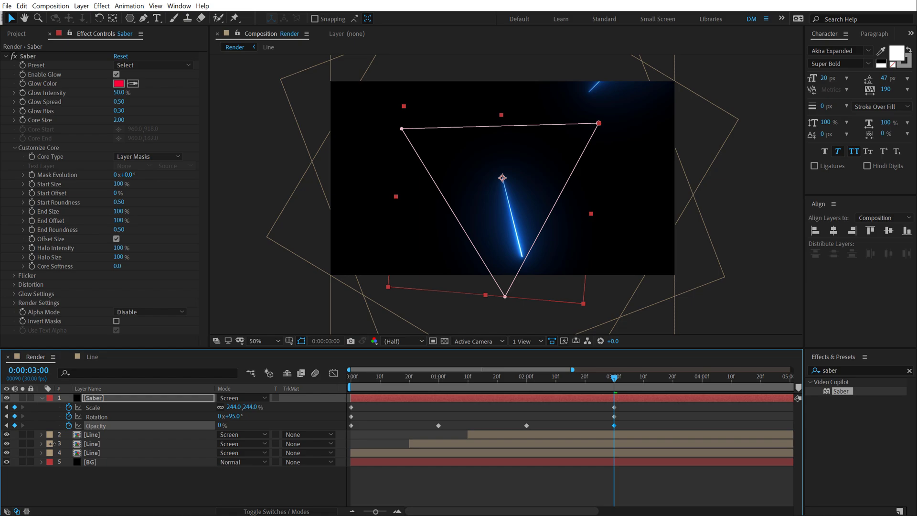
pyautogui.click(355, 376)
pyautogui.press('space')
pyautogui.moveTo(439, 391); pyautogui.dragTo(362, 416)
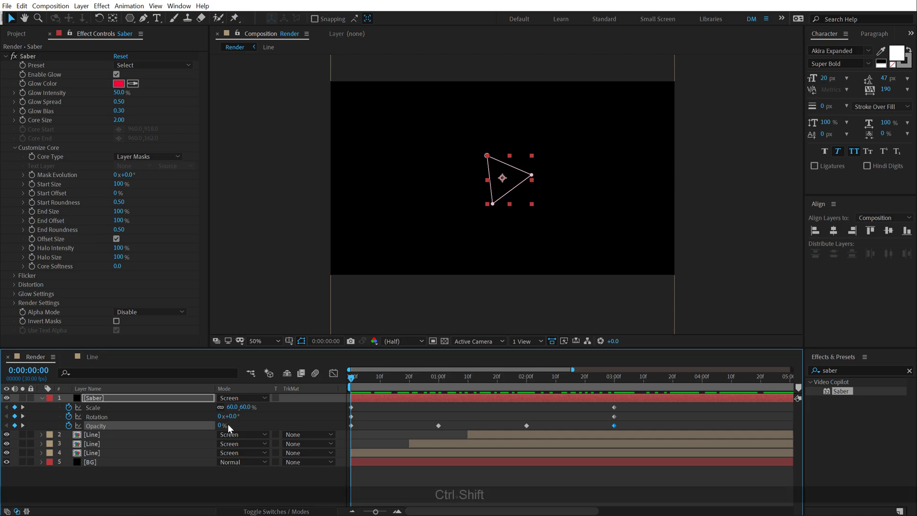
# Hide the mask outline, scrub the neon triangle animation, and show the safe guides
pyautogui.hotkey('ctrl', 'shift', 'h')
pyautogui.moveTo(355, 378); pyautogui.dragTo(576, 384)
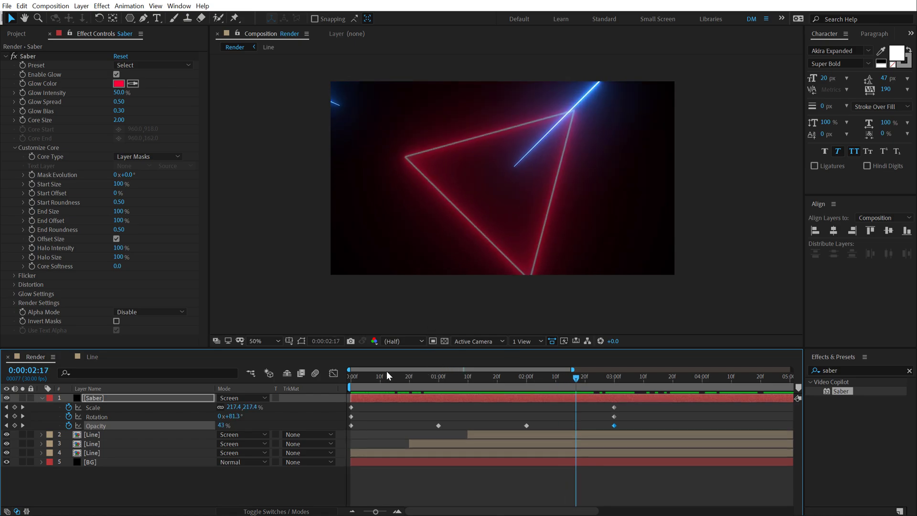
pyautogui.press("'")
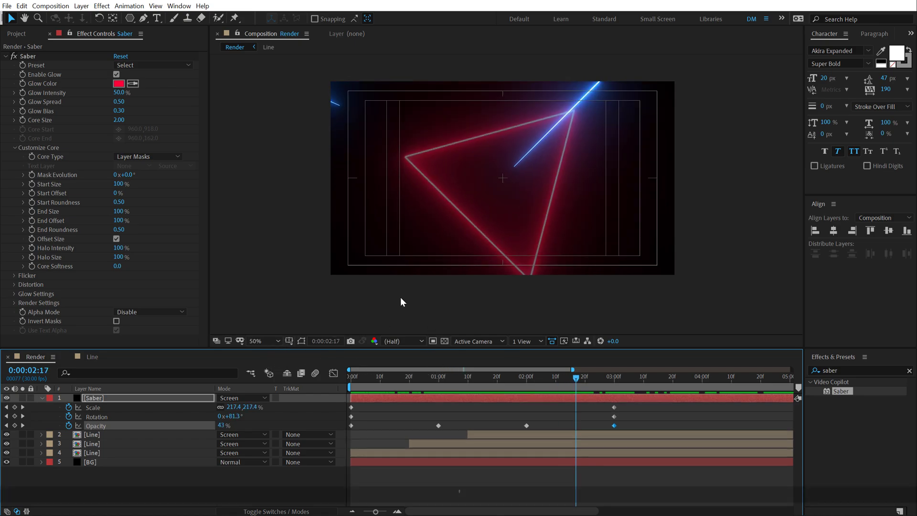
# Free-transform Saber's Mask 1 slightly upward, then preview from about 1:28
pyautogui.click(102, 399)
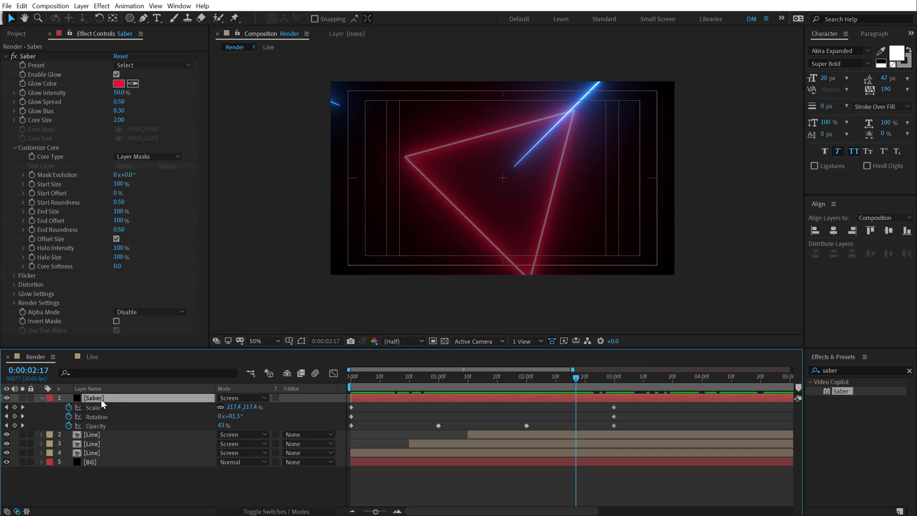
pyautogui.press('m')
pyautogui.click(85, 406)
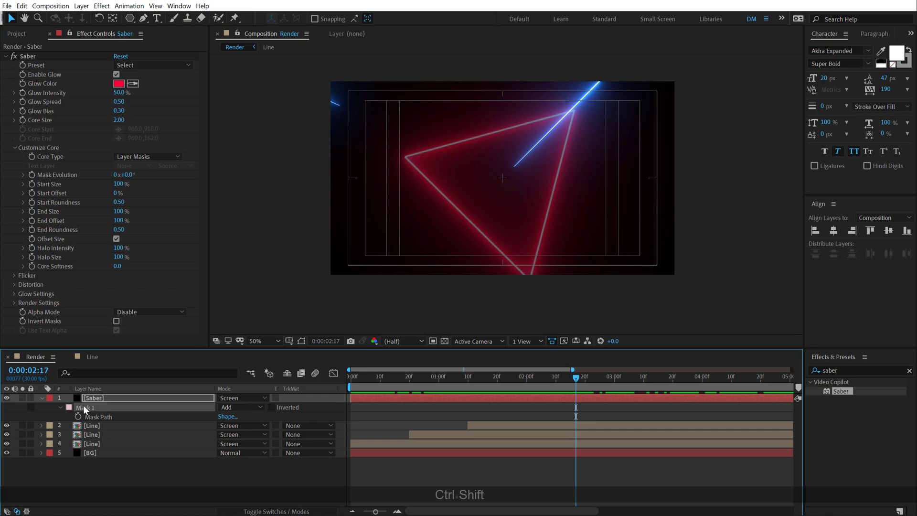
pyautogui.hotkey('ctrl', 'shift', 'h')
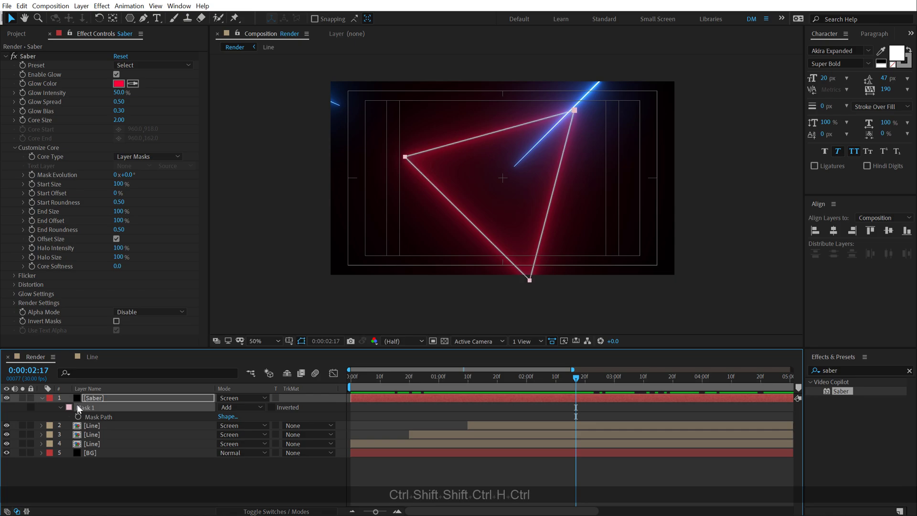
pyautogui.hotkey('ctrl', 't')
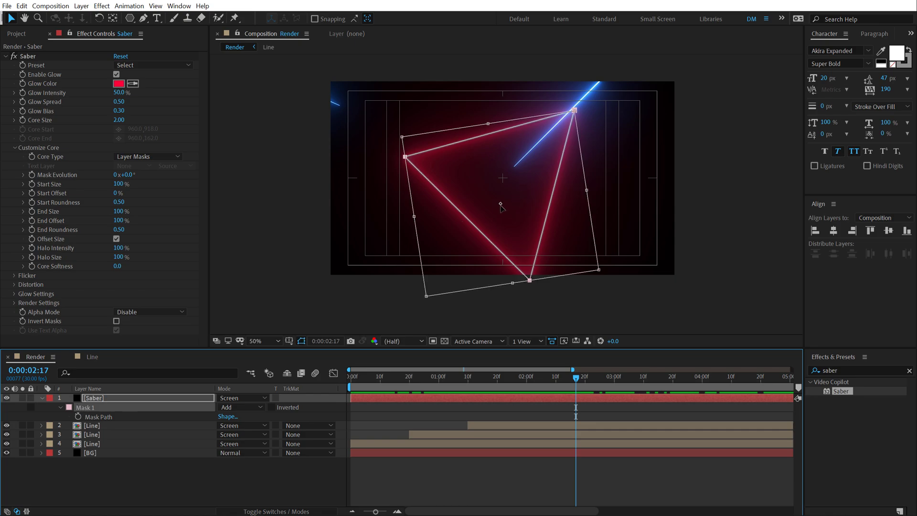
pyautogui.moveTo(501, 209); pyautogui.dragTo(503, 196)
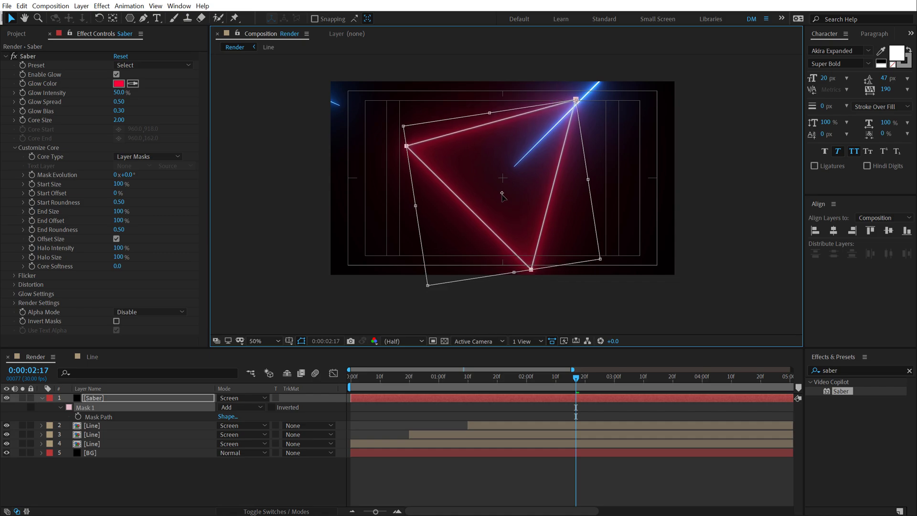
pyautogui.moveTo(401, 377); pyautogui.dragTo(297, 403)
pyautogui.press('space')
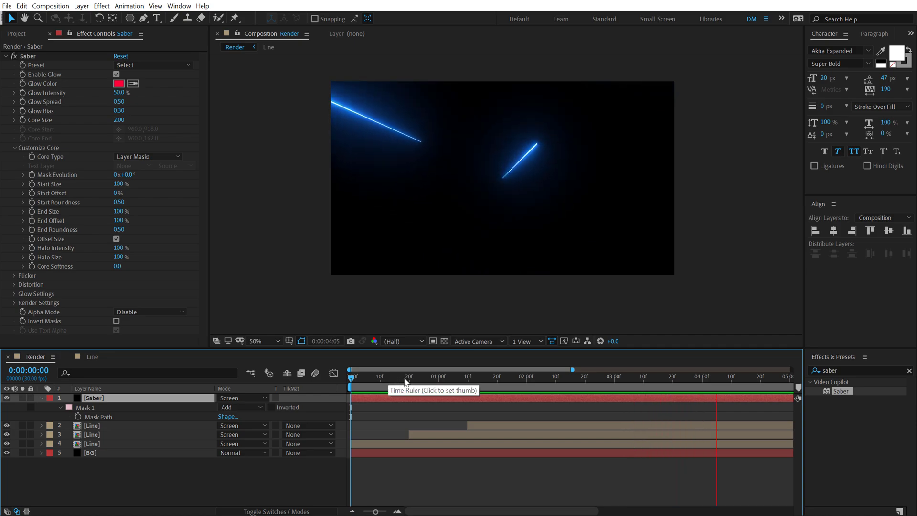
# Stop the preview and show only the Saber layer's keyframed properties with U
pyautogui.press('space')
pyautogui.press('t')
pyautogui.click(179, 472)
pyautogui.click(41, 398)
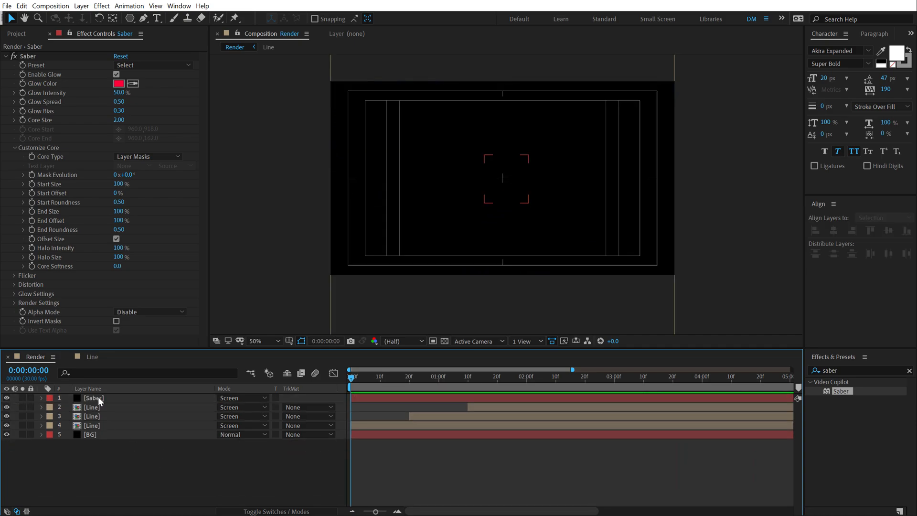
pyautogui.click(98, 398)
pyautogui.press('u')
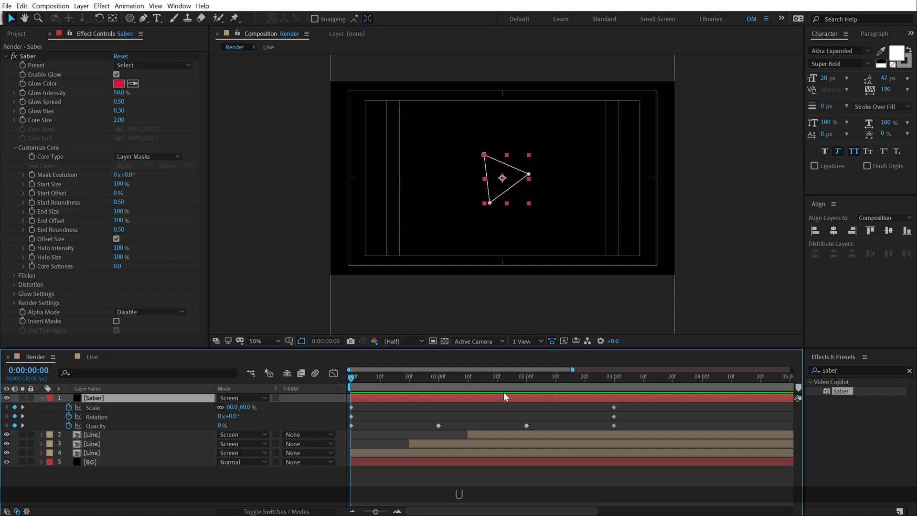
# Add a loopOut() expression to the Saber layer's Scale and copy the expression text
pyautogui.keyDown('alt'); pyautogui.click(68, 407); pyautogui.keyUp('alt')
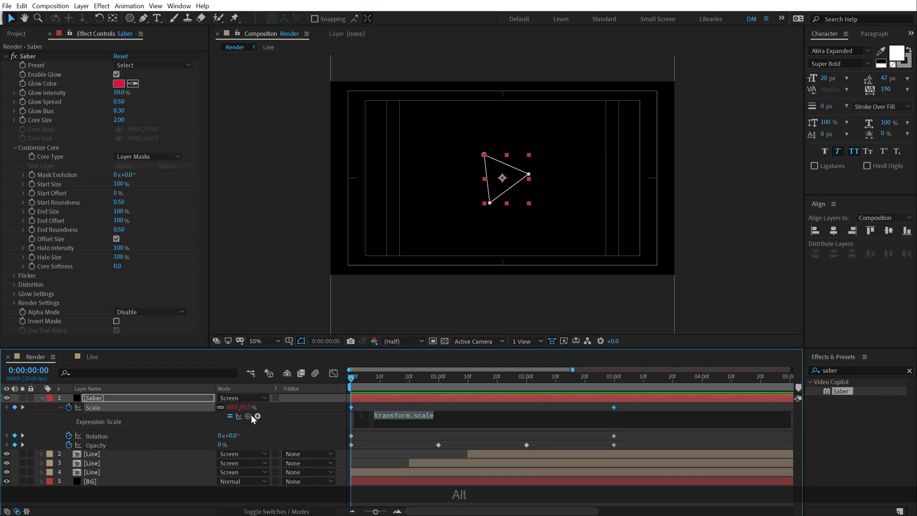
pyautogui.write('loop')
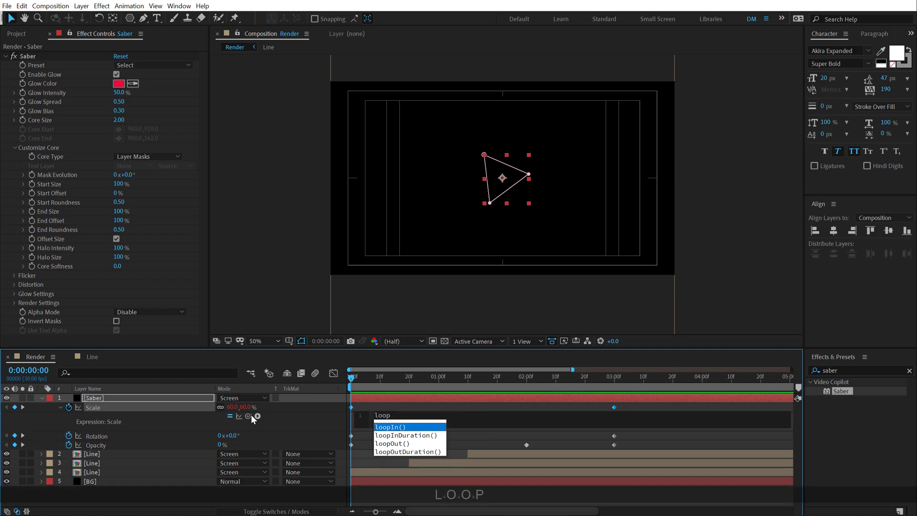
pyautogui.click(402, 443)
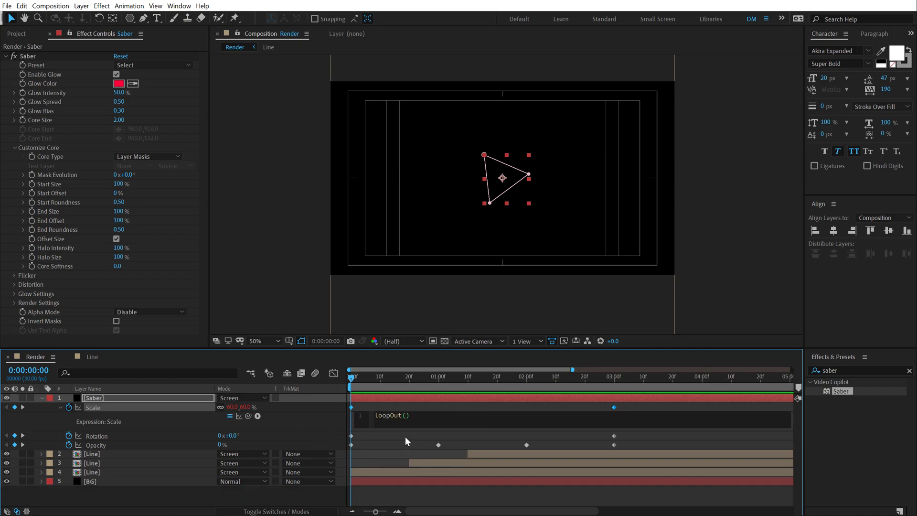
pyautogui.moveTo(419, 419); pyautogui.dragTo(269, 417)
pyautogui.hotkey('ctrl', 'c')
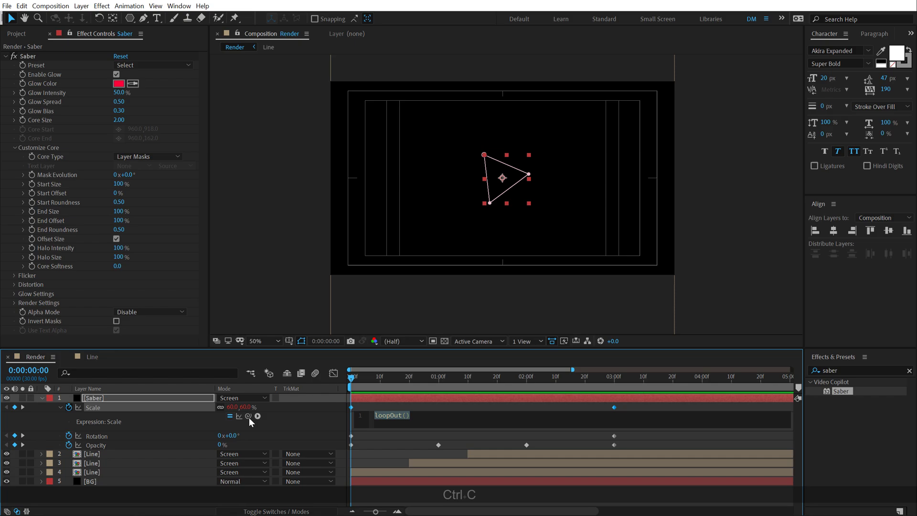
# Give Rotation and Opacity the same loopOut() expression, then scrub to check the loop
pyautogui.keyDown('alt'); pyautogui.click(68, 436); pyautogui.keyUp('alt')
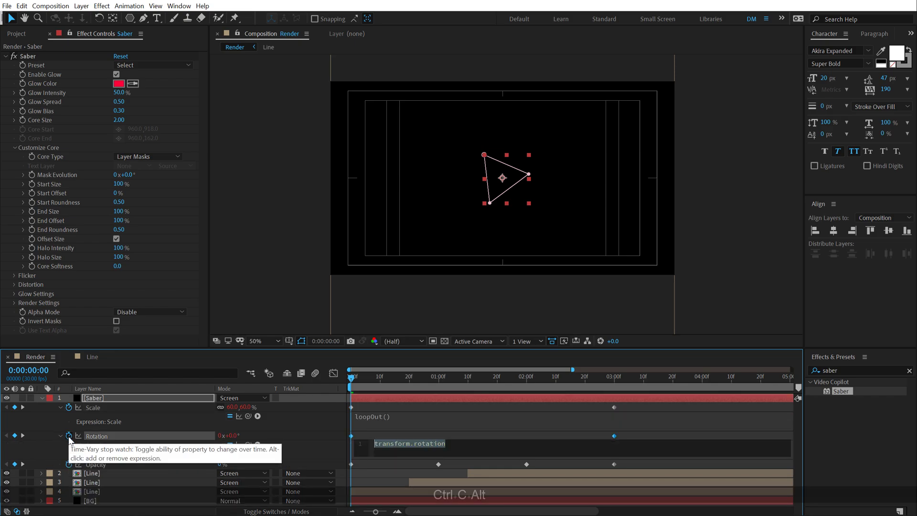
pyautogui.hotkey('ctrl', 'v')
pyautogui.keyDown('alt'); pyautogui.click(69, 464); pyautogui.keyUp('alt')
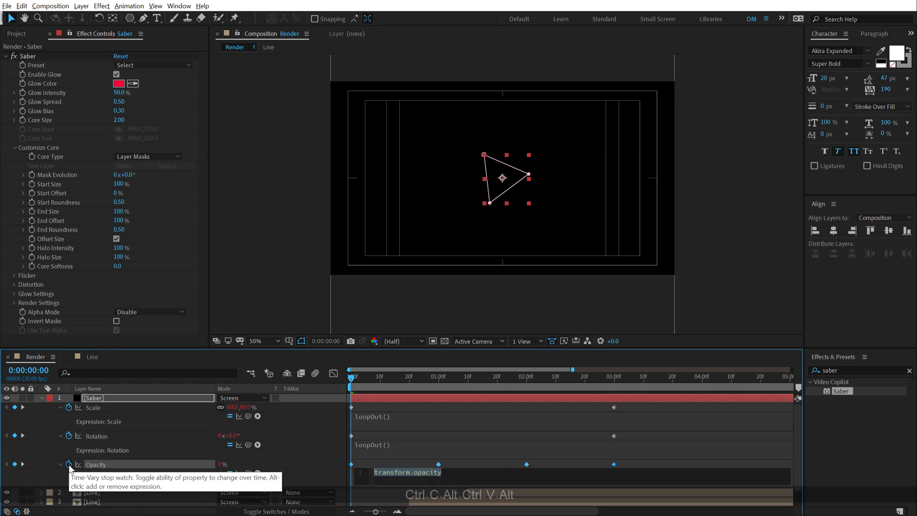
pyautogui.click(382, 413)
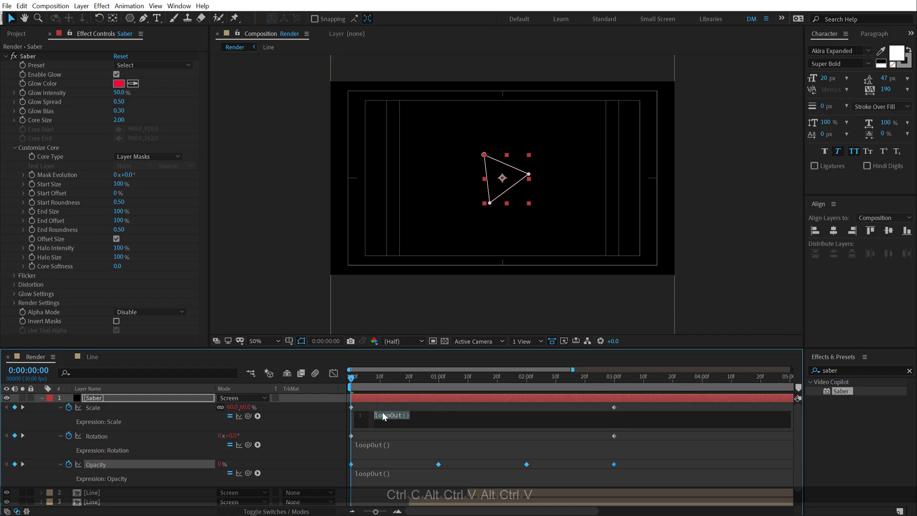
pyautogui.click(389, 436)
pyautogui.moveTo(357, 379); pyautogui.dragTo(269, 429)
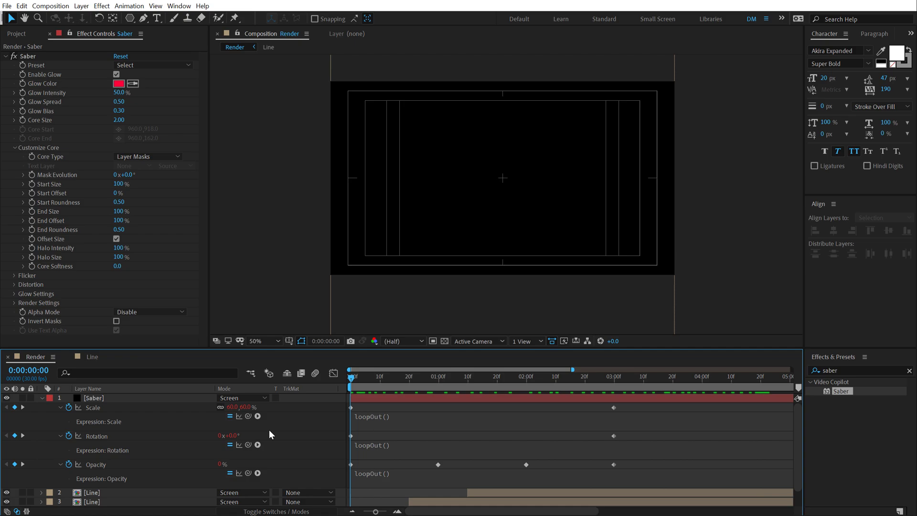
# Collapse all layer properties and move to about 0:00:02:06 to see the triangle
pyautogui.hotkey('ctrl', 'a')
pyautogui.press('u')
pyautogui.click(104, 475)
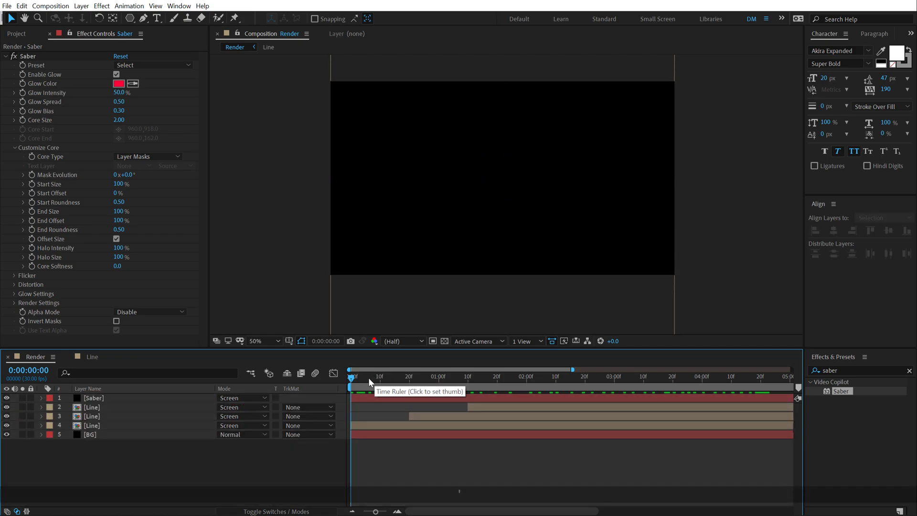
pyautogui.moveTo(368, 377); pyautogui.dragTo(517, 391)
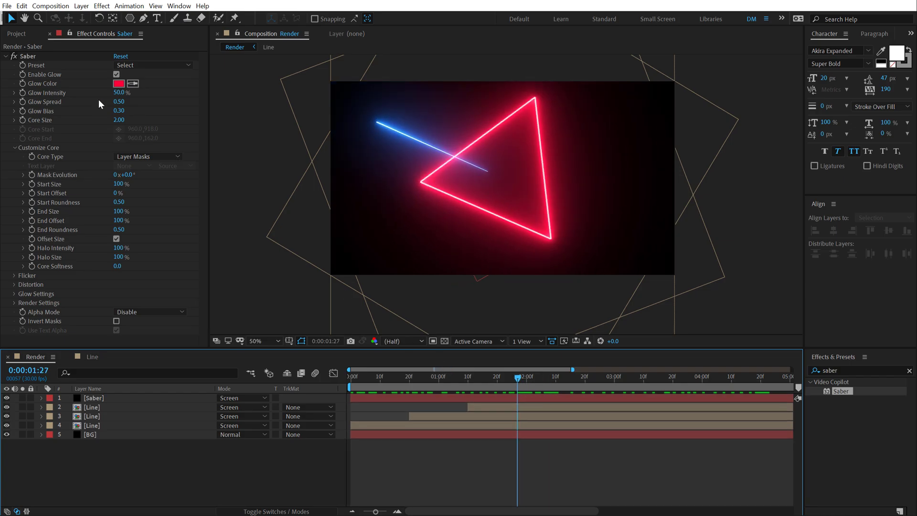
# Switch the project colour depth from 8 bpc to 16 bpc in the Project panel
pyautogui.click(16, 35)
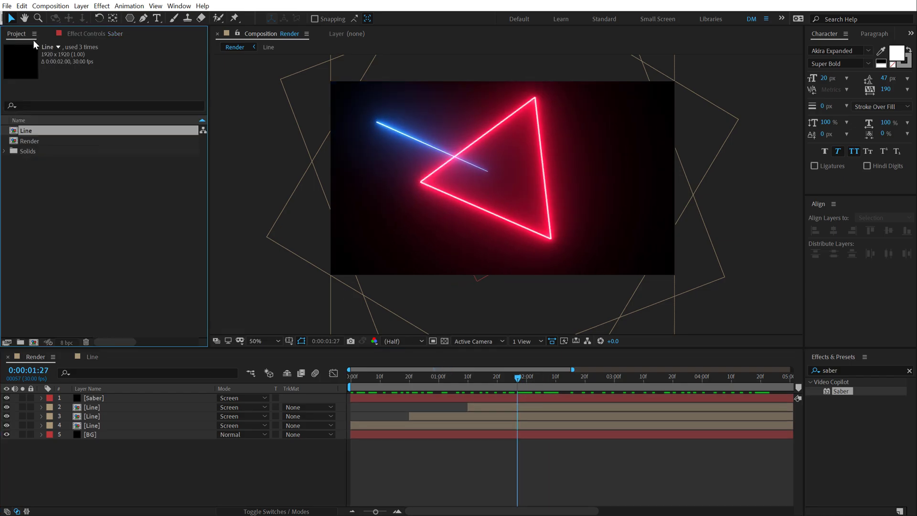
pyautogui.press('.')
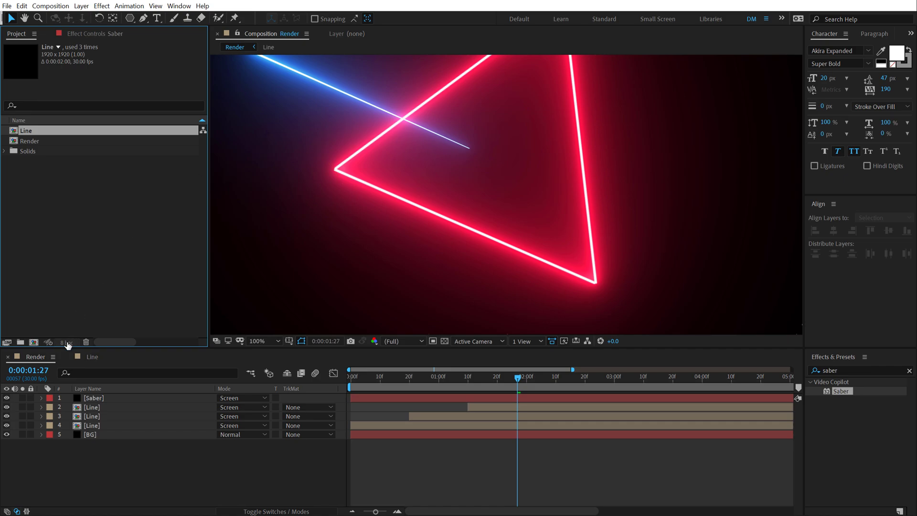
pyautogui.press('alt')
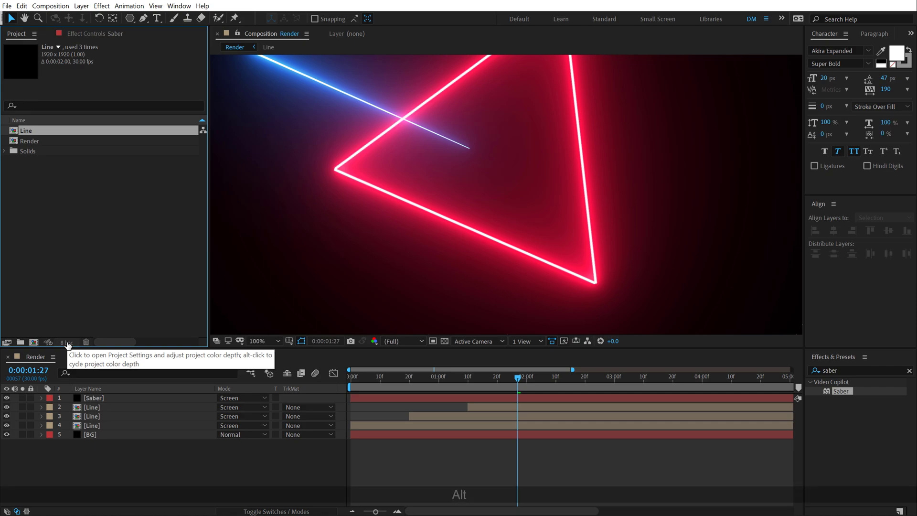
pyautogui.keyDown('alt'); pyautogui.click(67, 343); pyautogui.keyUp('alt')
pyautogui.press(',')
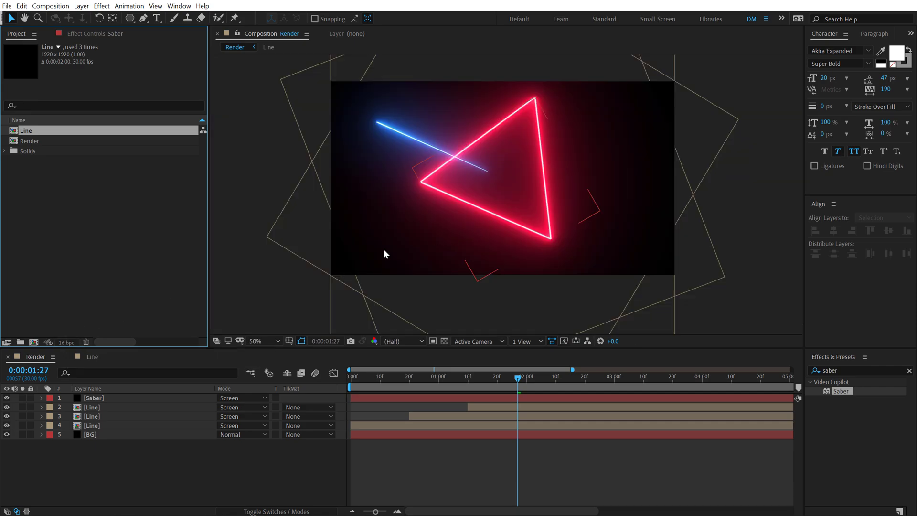
# Create a new adjustment layer named Noise at the top of the timeline
pyautogui.rightClick(99, 466)
pyautogui.moveTo(175, 361)
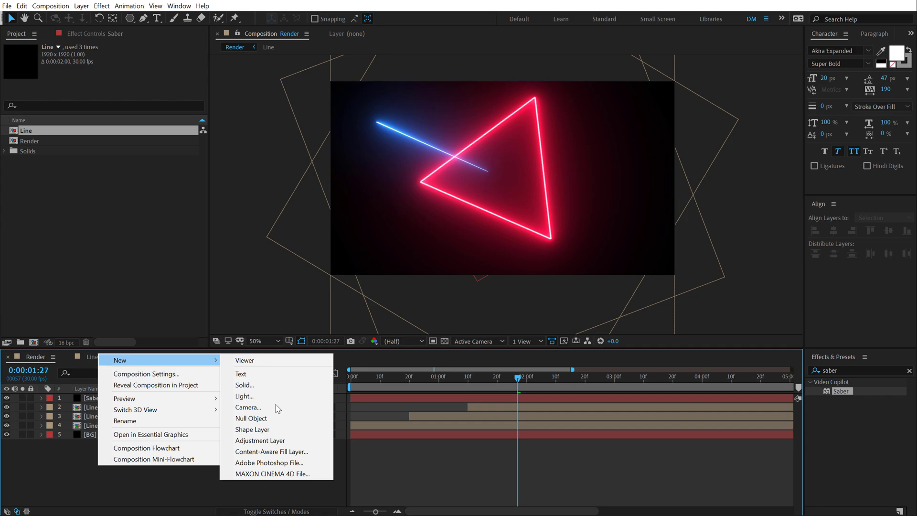
pyautogui.click(268, 439)
pyautogui.press('Return')
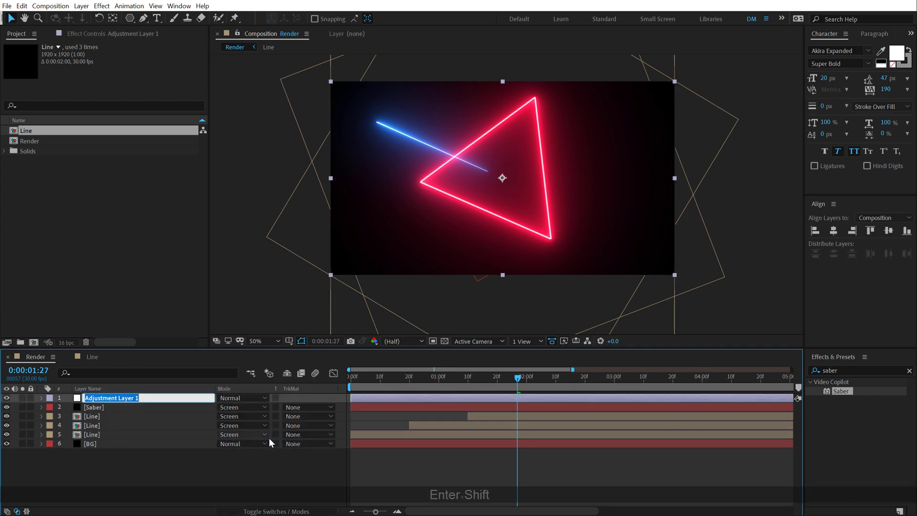
pyautogui.write('Noise')
pyautogui.press('Return')
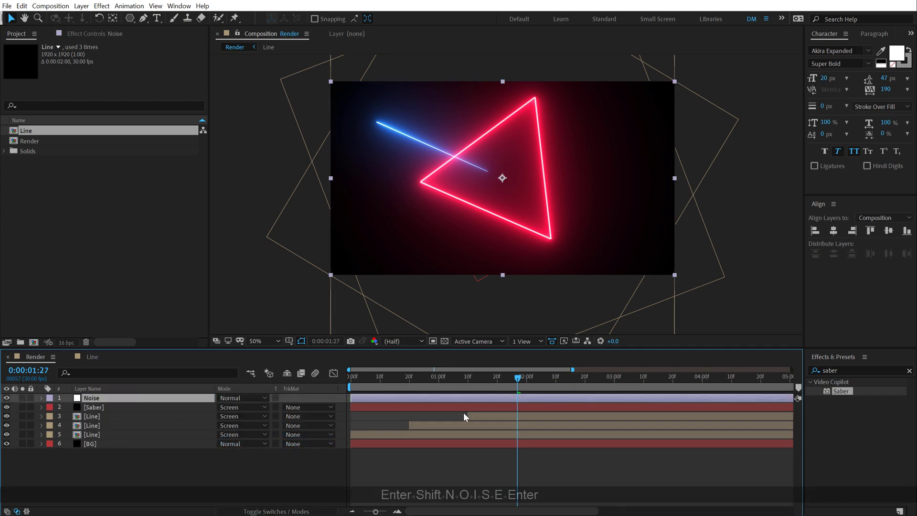
# Apply the Noise effect to the Noise layer with Amount of Noise at 3%
pyautogui.click(825, 371)
pyautogui.write('noise')
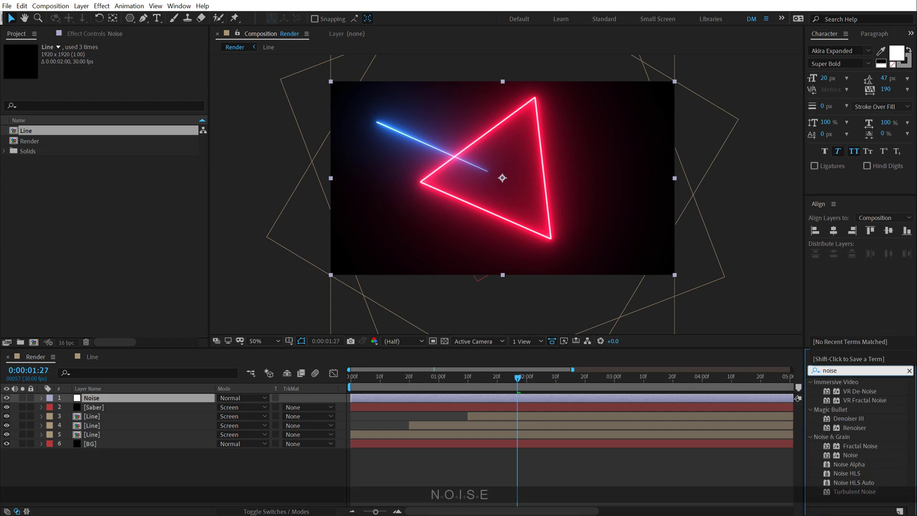
pyautogui.press('Return')
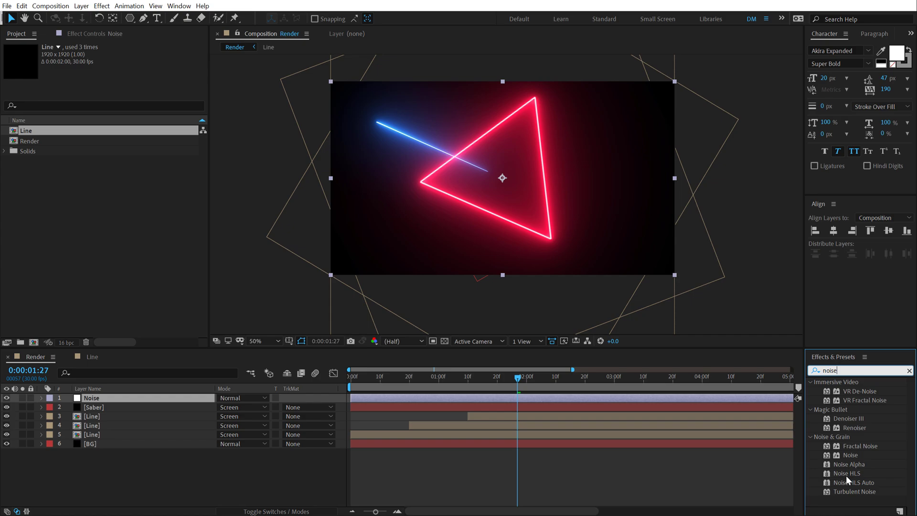
pyautogui.moveTo(850, 453); pyautogui.dragTo(101, 397)
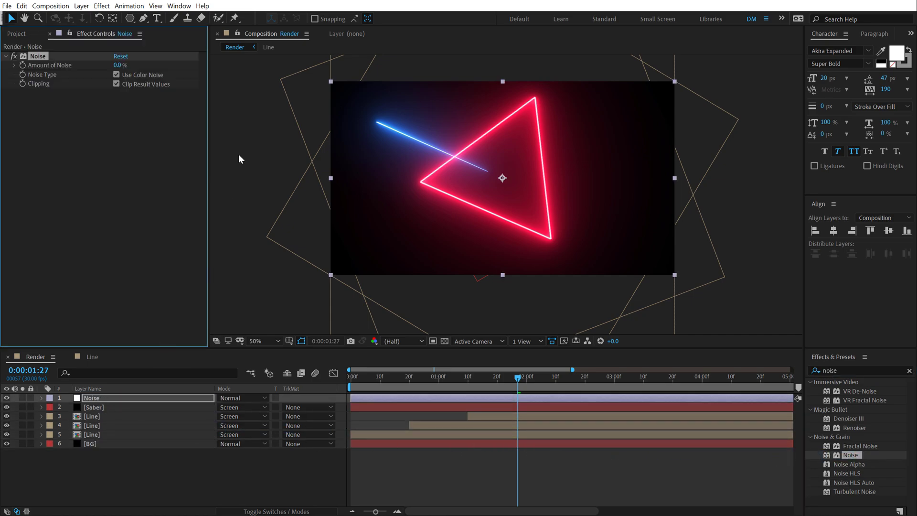
pyautogui.click(123, 65)
pyautogui.write('3')
pyautogui.press('Return')
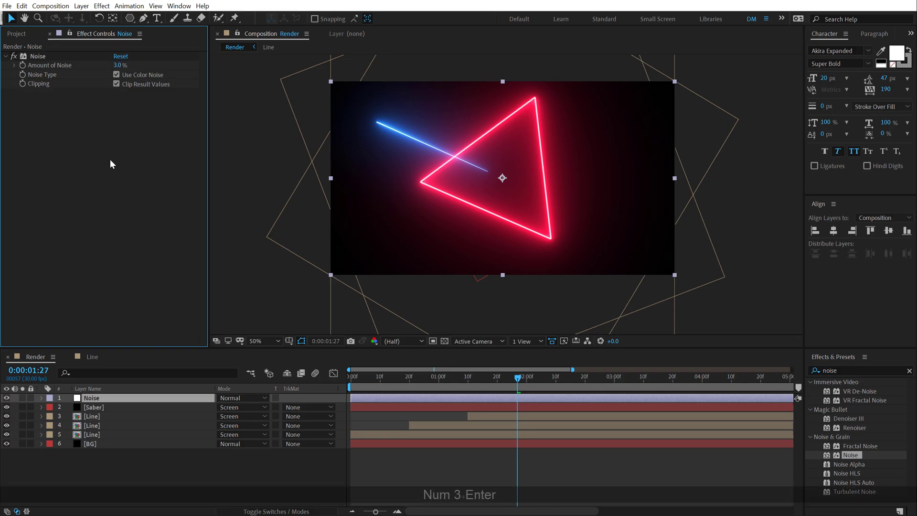
# Zoom the viewer to 100% and scrub to about 0:00:02:15 to check the noise
pyautogui.press('/')
pyautogui.moveTo(407, 176); pyautogui.dragTo(430, 213)
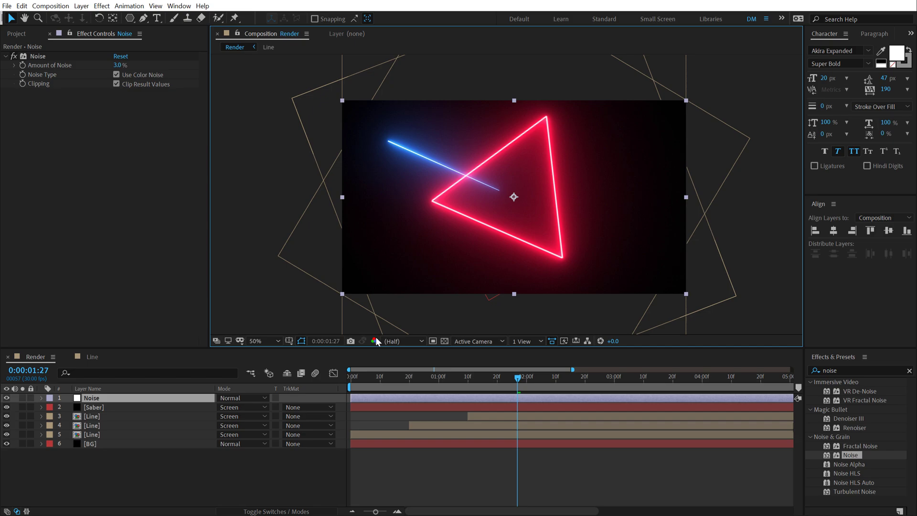
pyautogui.click(403, 473)
pyautogui.click(409, 377)
pyautogui.moveTo(425, 376); pyautogui.dragTo(524, 373)
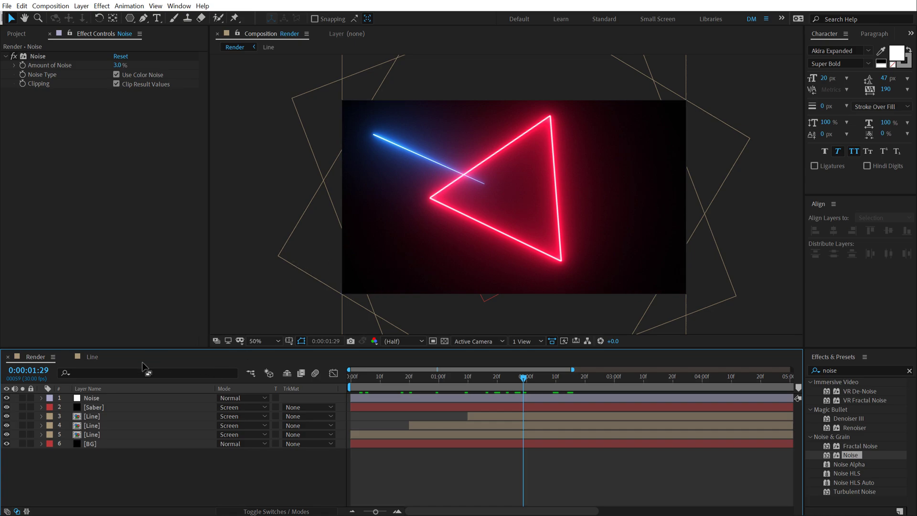
# Duplicate the Saber layer and make the copy start at frame 20
pyautogui.click(91, 408)
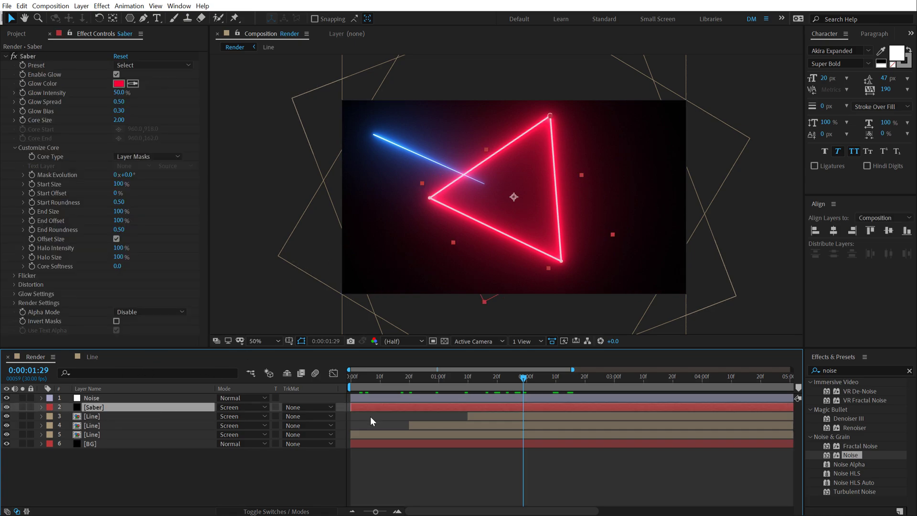
pyautogui.hotkey('ctrl', 'd')
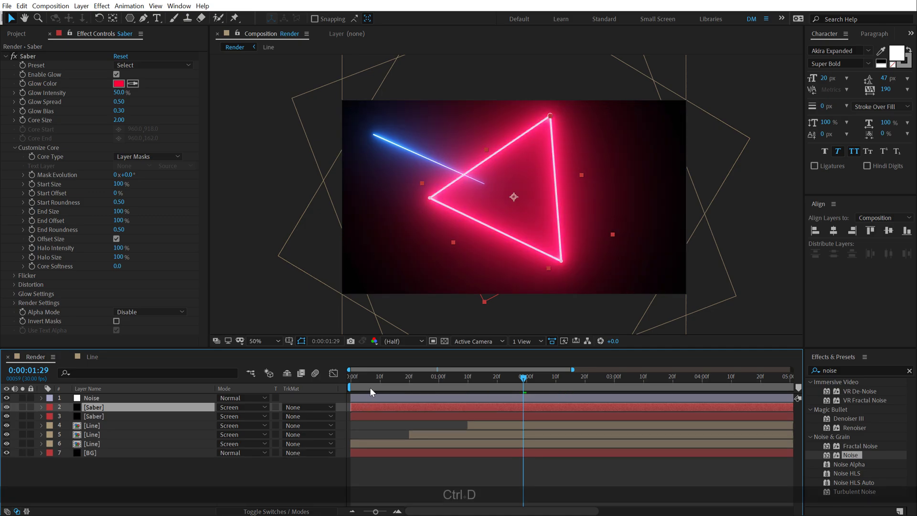
pyautogui.click(378, 378)
pyautogui.click(409, 378)
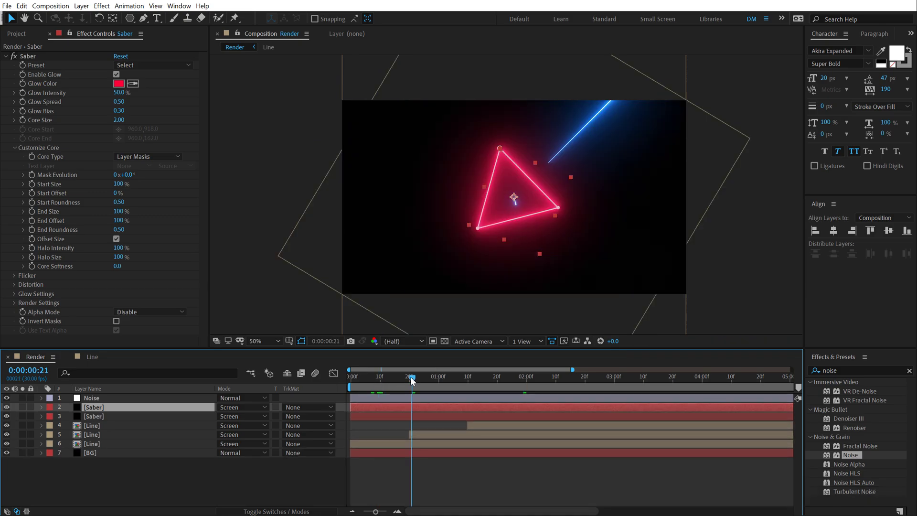
pyautogui.press('[')
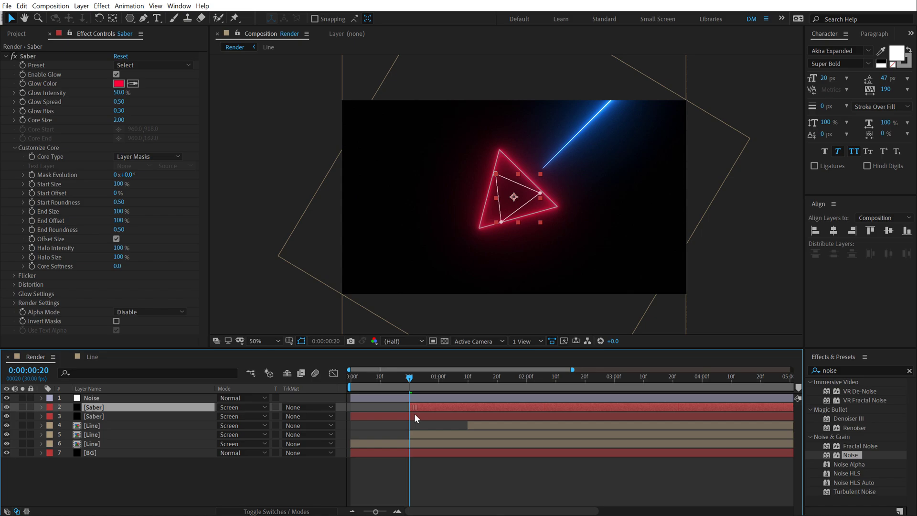
# Add a third Saber copy, stagger the layers to start around 1 and 2 seconds, and check timing
pyautogui.hotkey('ctrl', 'd')
pyautogui.moveTo(420, 405); pyautogui.dragTo(478, 410)
pyautogui.moveTo(423, 380); pyautogui.dragTo(563, 385)
pyautogui.click(454, 478)
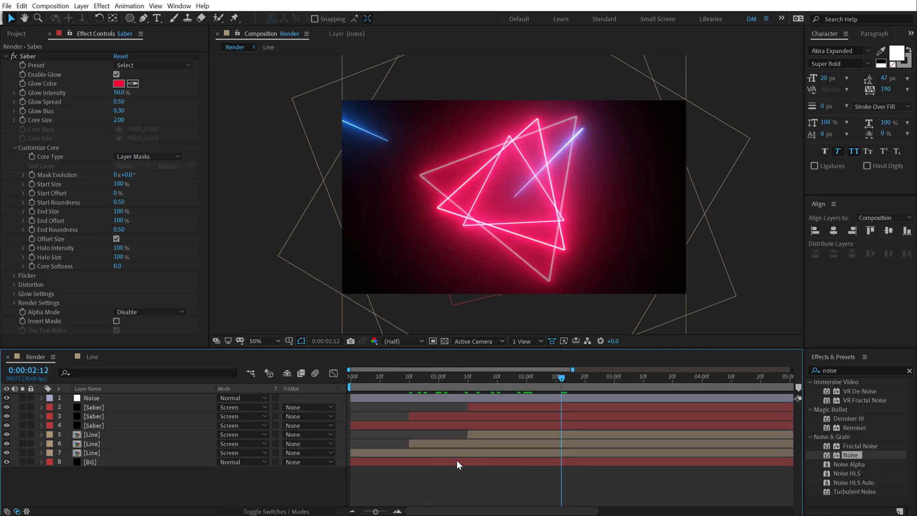
pyautogui.moveTo(454, 381); pyautogui.dragTo(439, 381)
pyautogui.moveTo(425, 414); pyautogui.dragTo(528, 406)
pyautogui.click(526, 378)
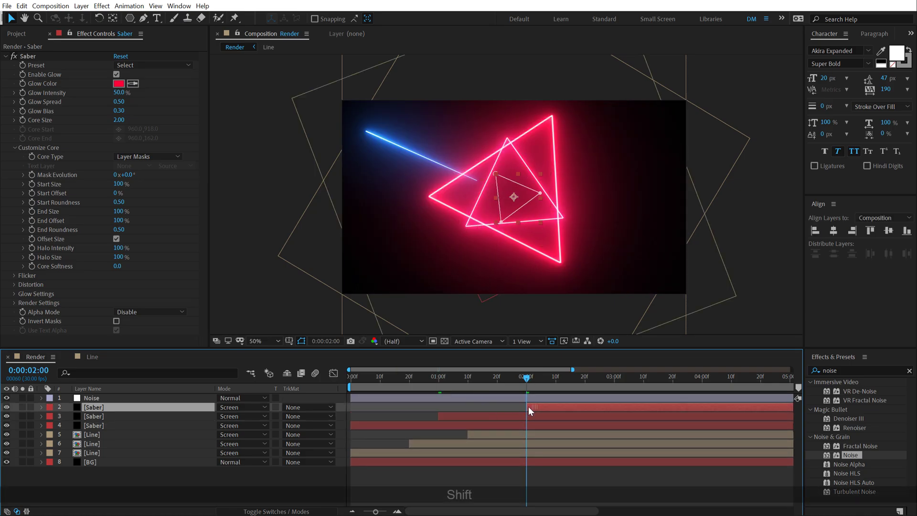
pyautogui.moveTo(363, 382); pyautogui.dragTo(678, 393)
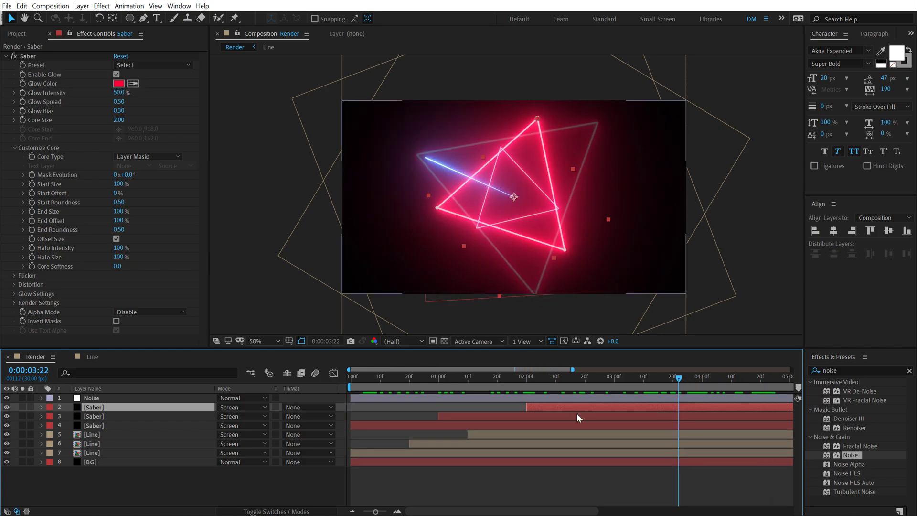
pyautogui.click(233, 481)
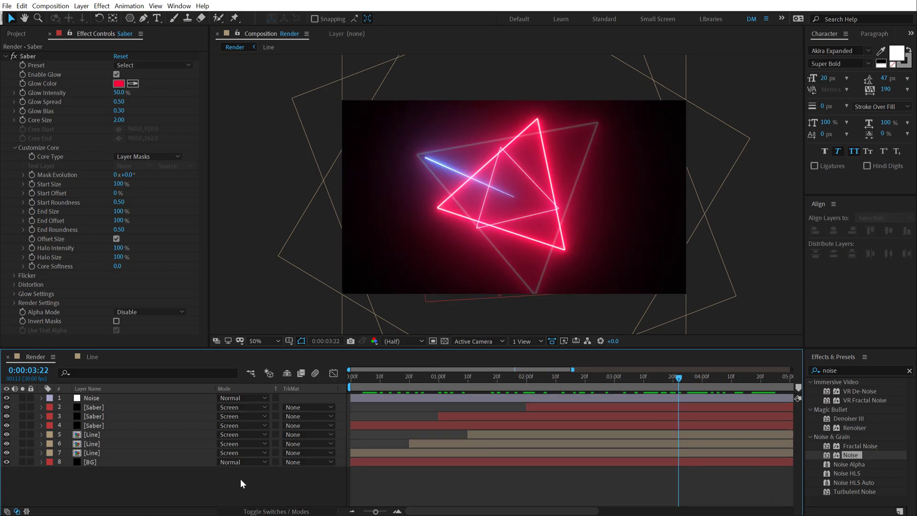
# Create a text layer reading RETRO in the composition
pyautogui.click(156, 18)
pyautogui.click(478, 206)
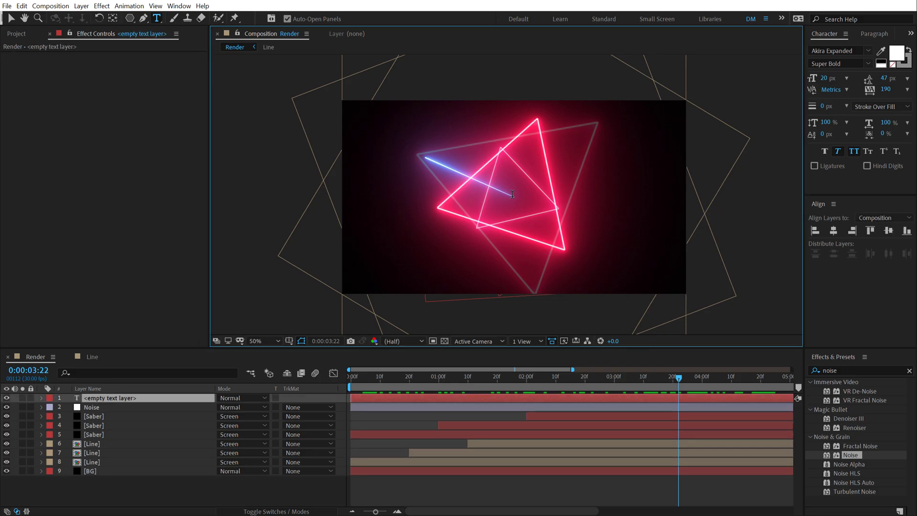
pyautogui.moveTo(826, 84); pyautogui.dragTo(896, 50)
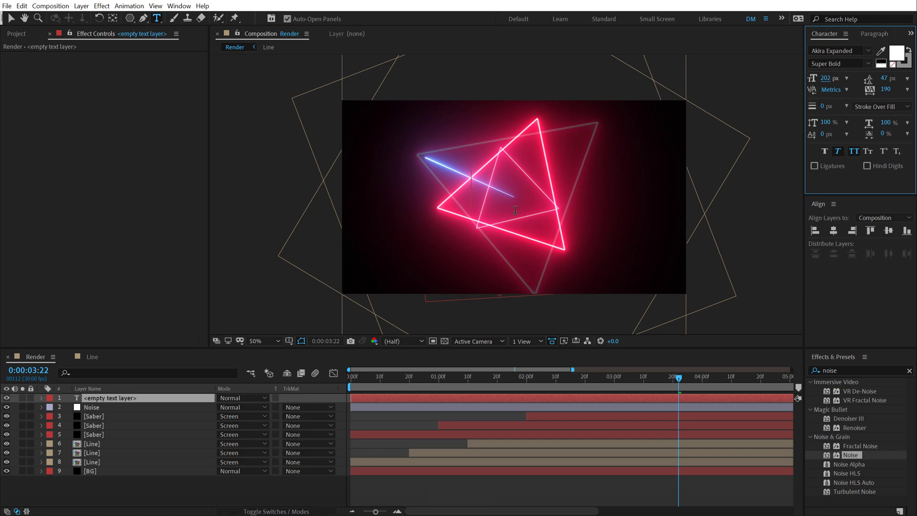
pyautogui.press('capslock')
pyautogui.write('RETRO')
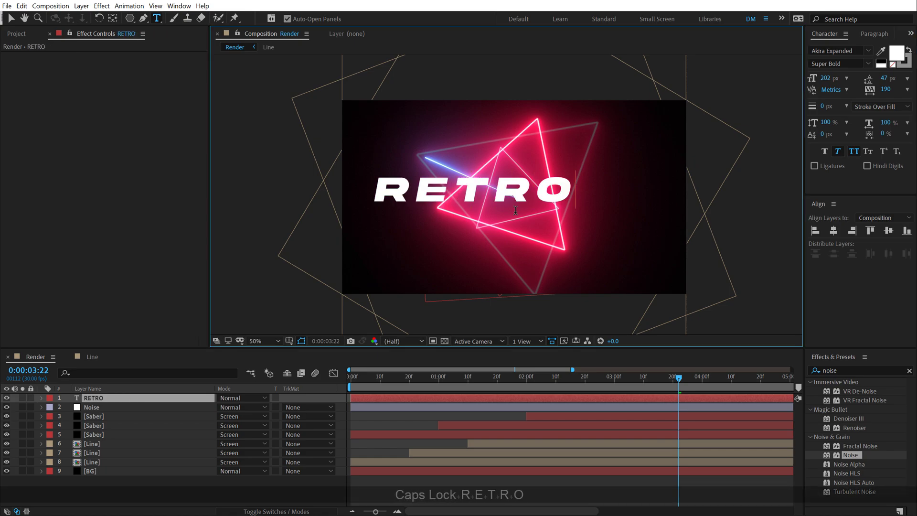
pyautogui.click(11, 19)
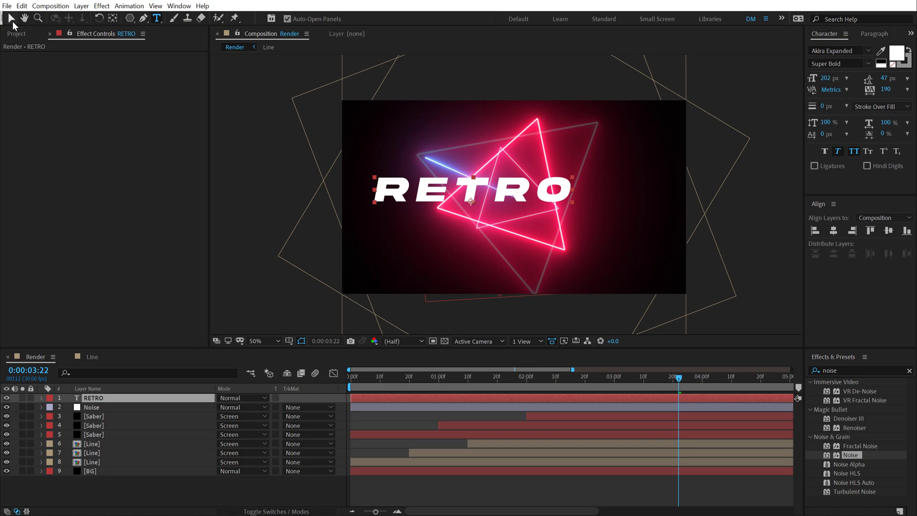
# Set RETRO to 150 px with 0 tracking and centre it horizontally and vertically
pyautogui.click(826, 78)
pyautogui.write('150')
pyautogui.press('Return')
pyautogui.press('capslock')
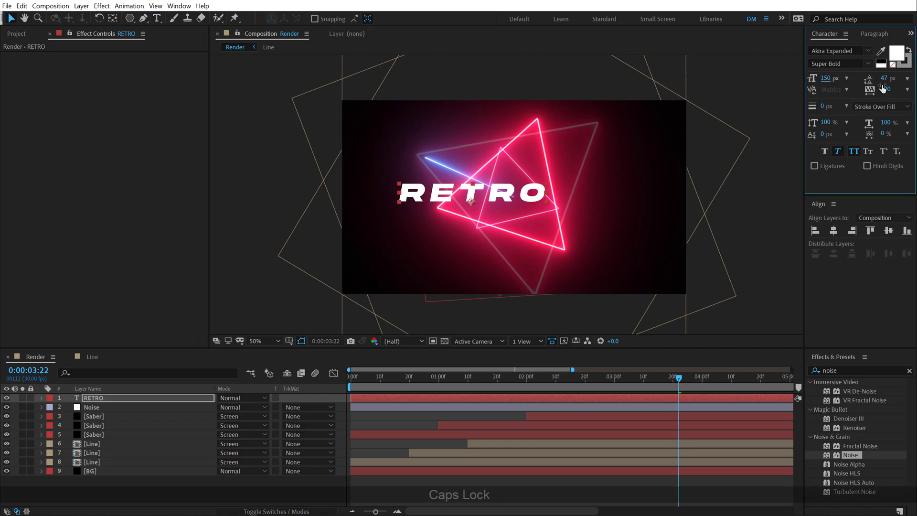
pyautogui.click(884, 89)
pyautogui.write('0')
pyautogui.press('KP_Enter')
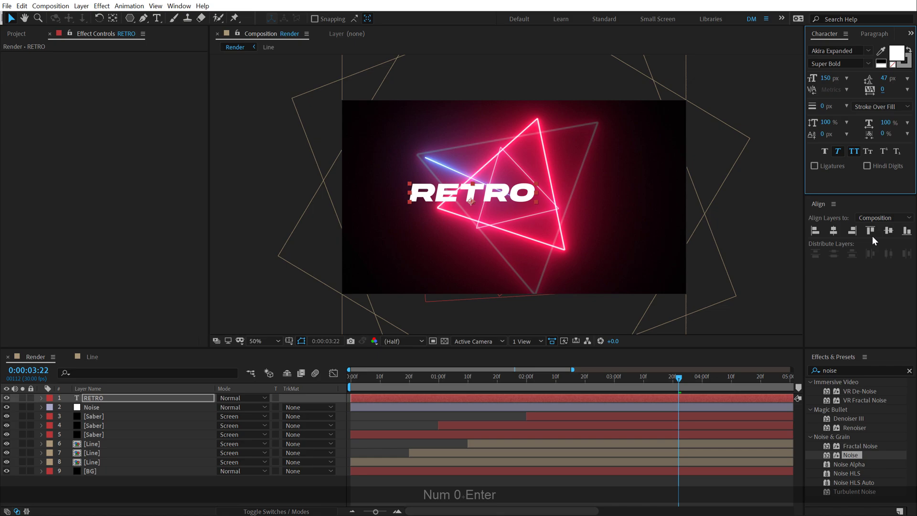
pyautogui.click(833, 231)
pyautogui.click(890, 230)
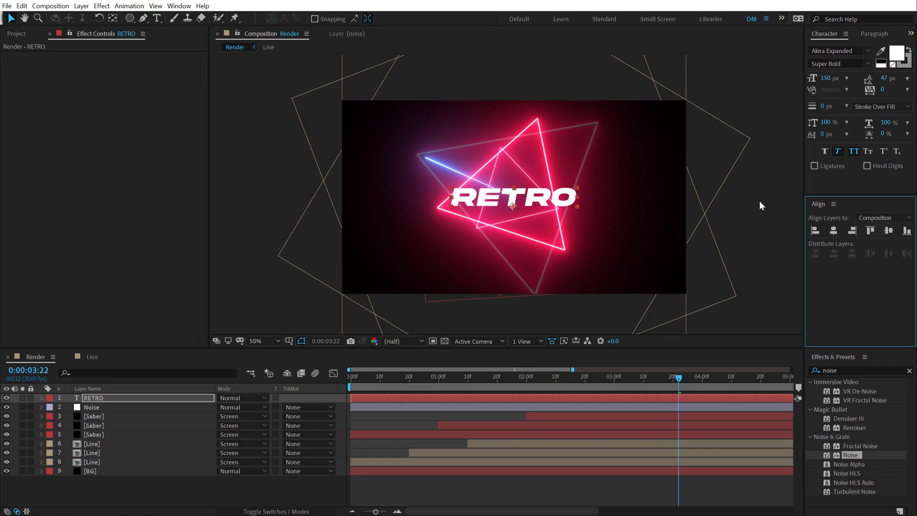
# Duplicate the RETRO layer, move it below, and retype the copy as NEON VIBES
pyautogui.click(90, 398)
pyautogui.hotkey('ctrl', 'd')
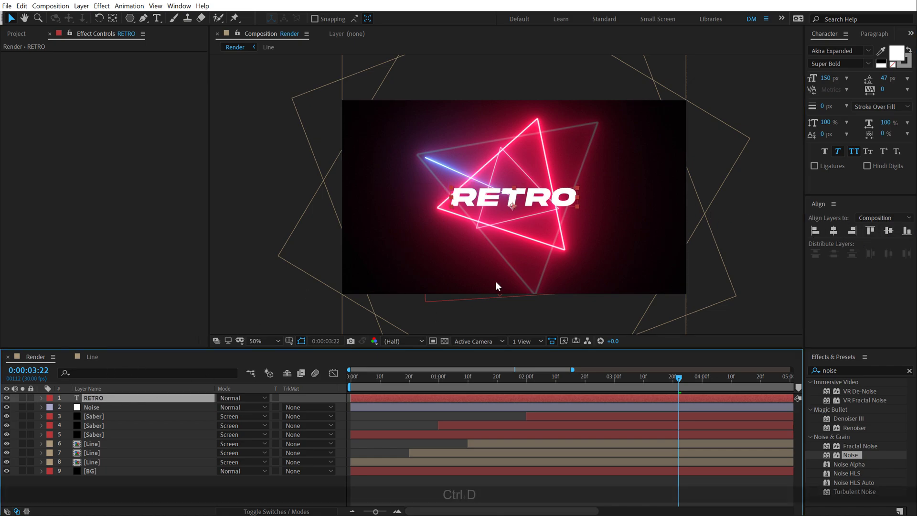
pyautogui.moveTo(541, 203); pyautogui.dragTo(539, 226)
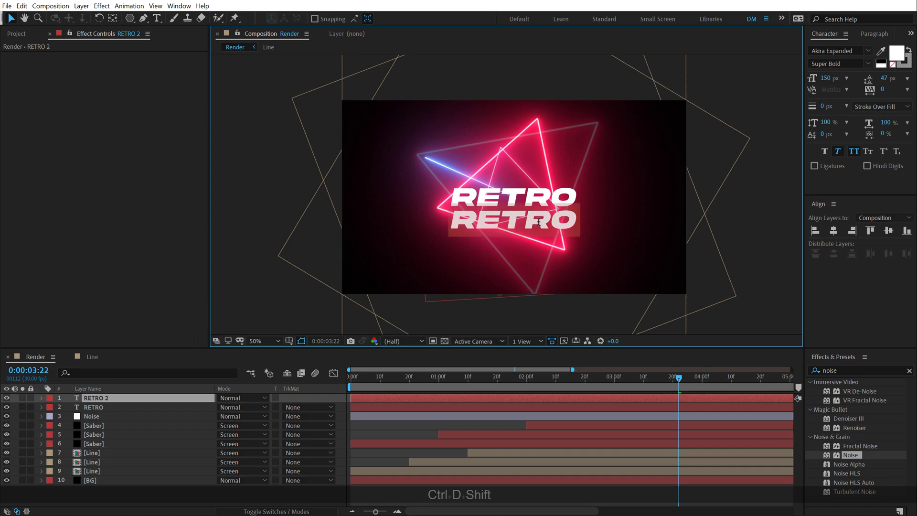
pyautogui.hotkey('ctrl', 't')
pyautogui.doubleClick(536, 222)
pyautogui.write('neon')
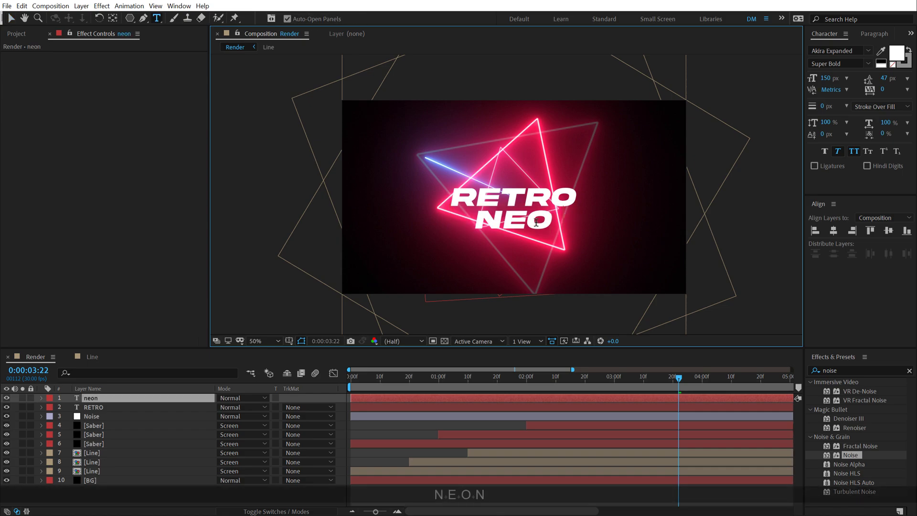
pyautogui.write(' vibes')
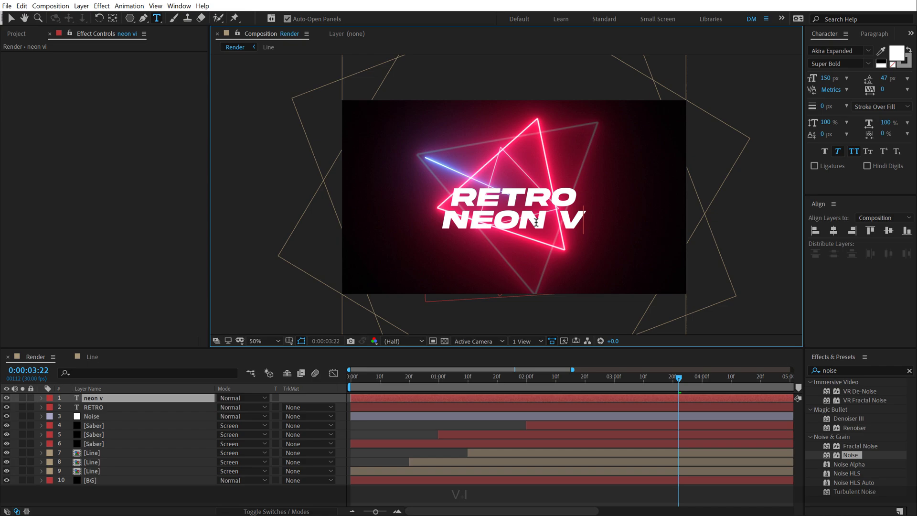
pyautogui.click(9, 19)
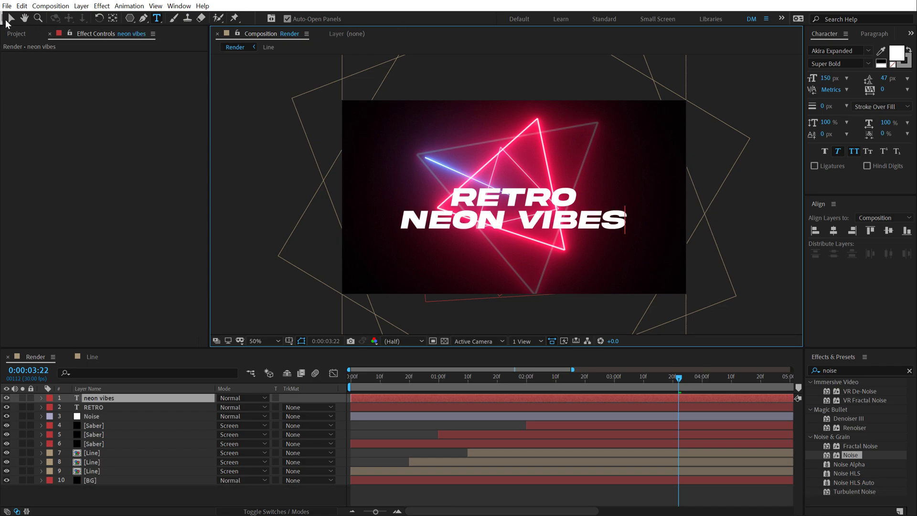
# Make NEON VIBES 46 px with 540 tracking, positioned just below RETRO
pyautogui.moveTo(831, 84); pyautogui.dragTo(778, 86)
pyautogui.moveTo(886, 87); pyautogui.dragTo(904, 78)
pyautogui.moveTo(537, 228); pyautogui.dragTo(536, 216)
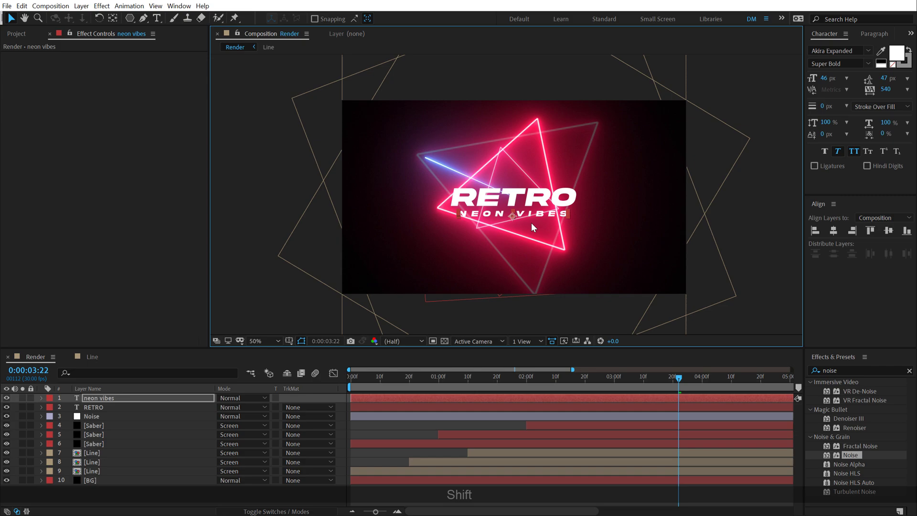
pyautogui.click(391, 431)
pyautogui.moveTo(359, 377); pyautogui.dragTo(709, 358)
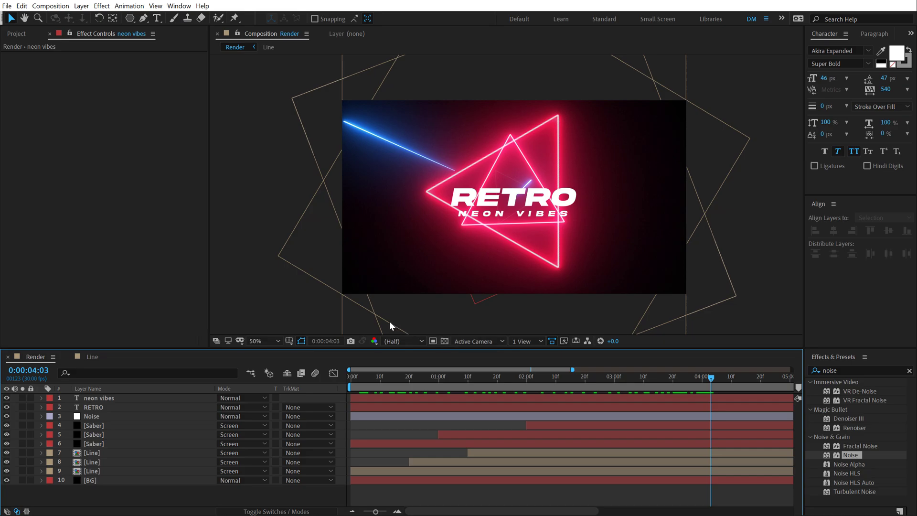
# Change the first Saber copy's Glow Color to green
pyautogui.click(96, 424)
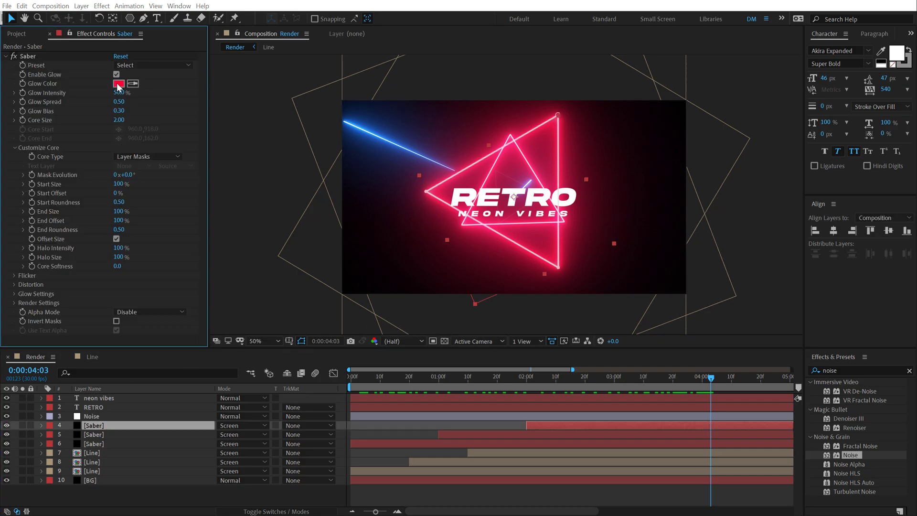
pyautogui.click(118, 85)
pyautogui.click(380, 110)
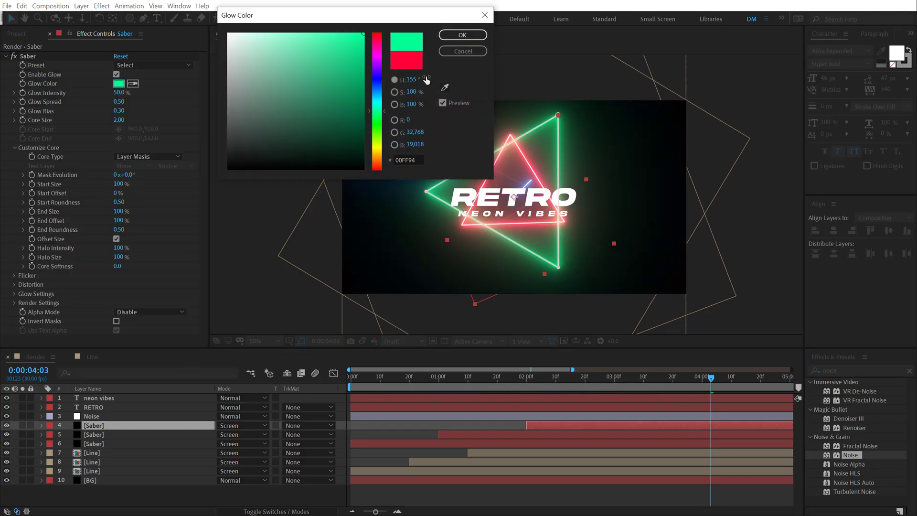
pyautogui.click(467, 35)
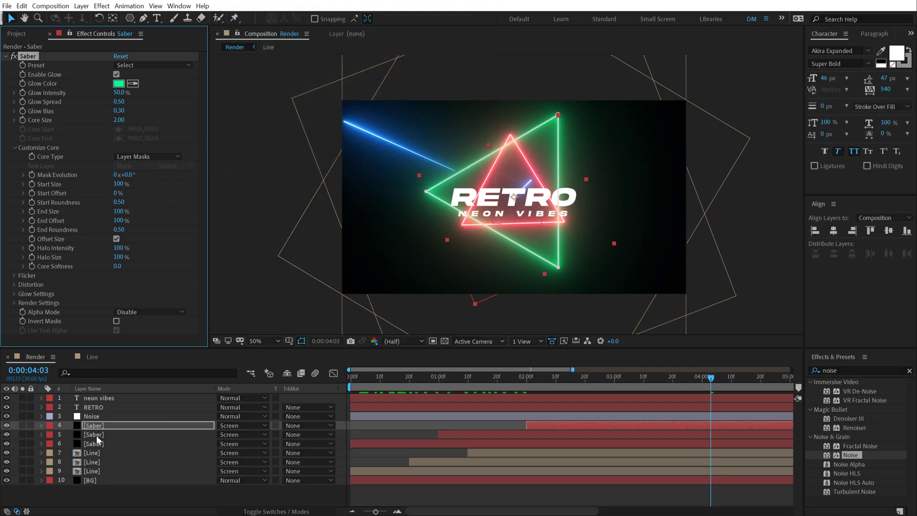
# Set the next Saber copy's glow to purple, hide mask outlines, and review the colours
pyautogui.click(95, 435)
pyautogui.click(119, 84)
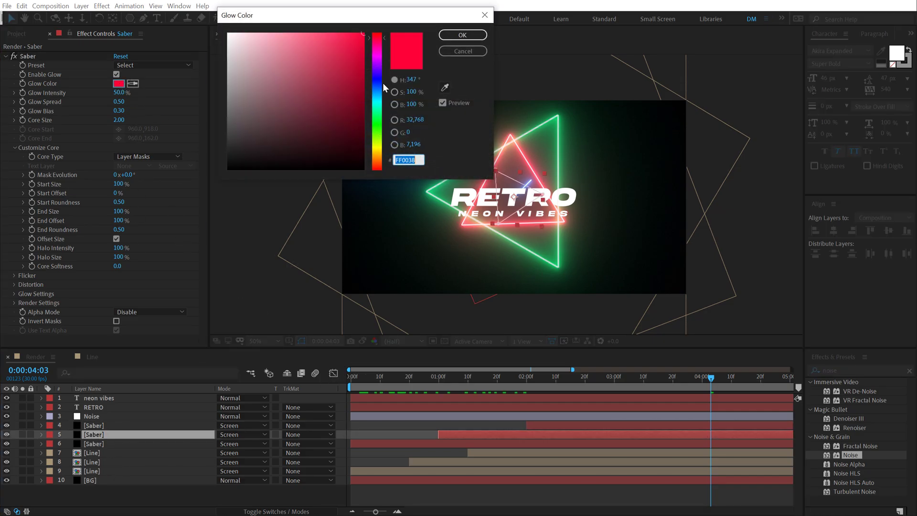
pyautogui.click(378, 63)
pyautogui.click(463, 36)
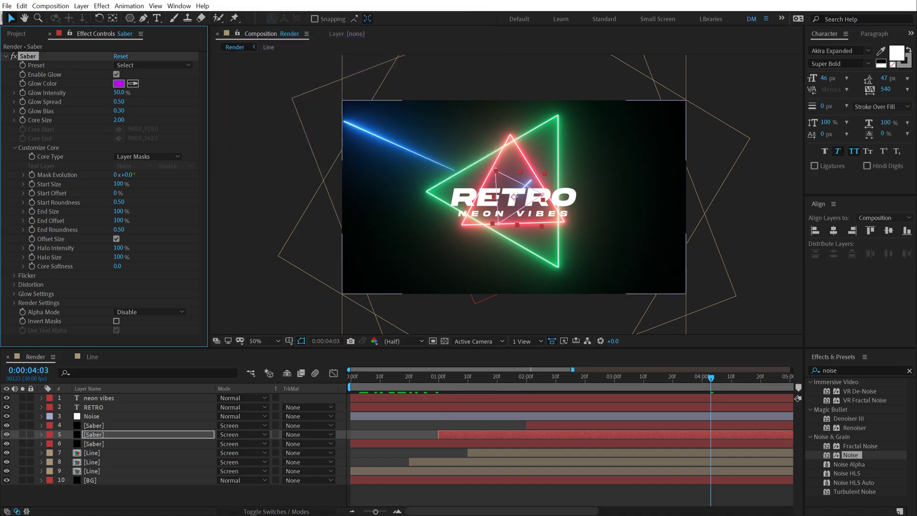
pyautogui.hotkey('ctrl', 'shift', 'h')
pyautogui.moveTo(359, 378); pyautogui.dragTo(788, 354)
pyautogui.scroll(-5, 557, 407)
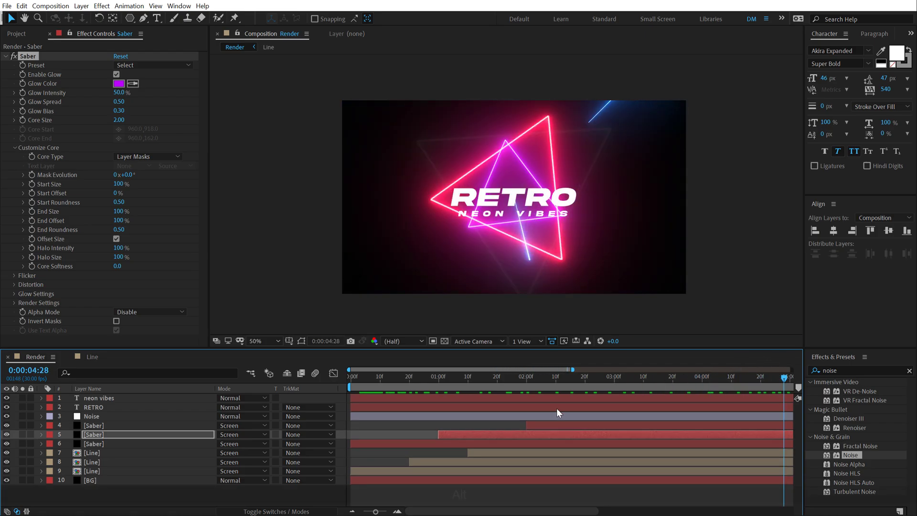
pyautogui.press('Home')
pyautogui.press('space')
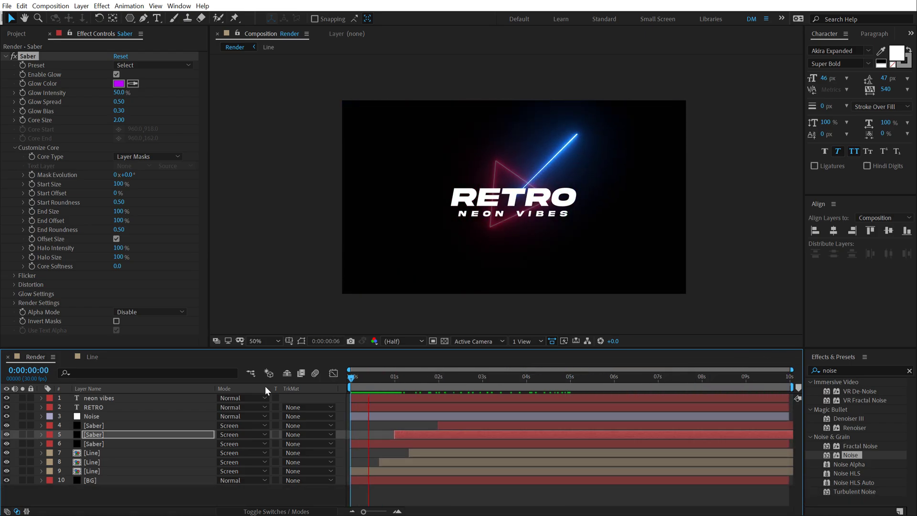